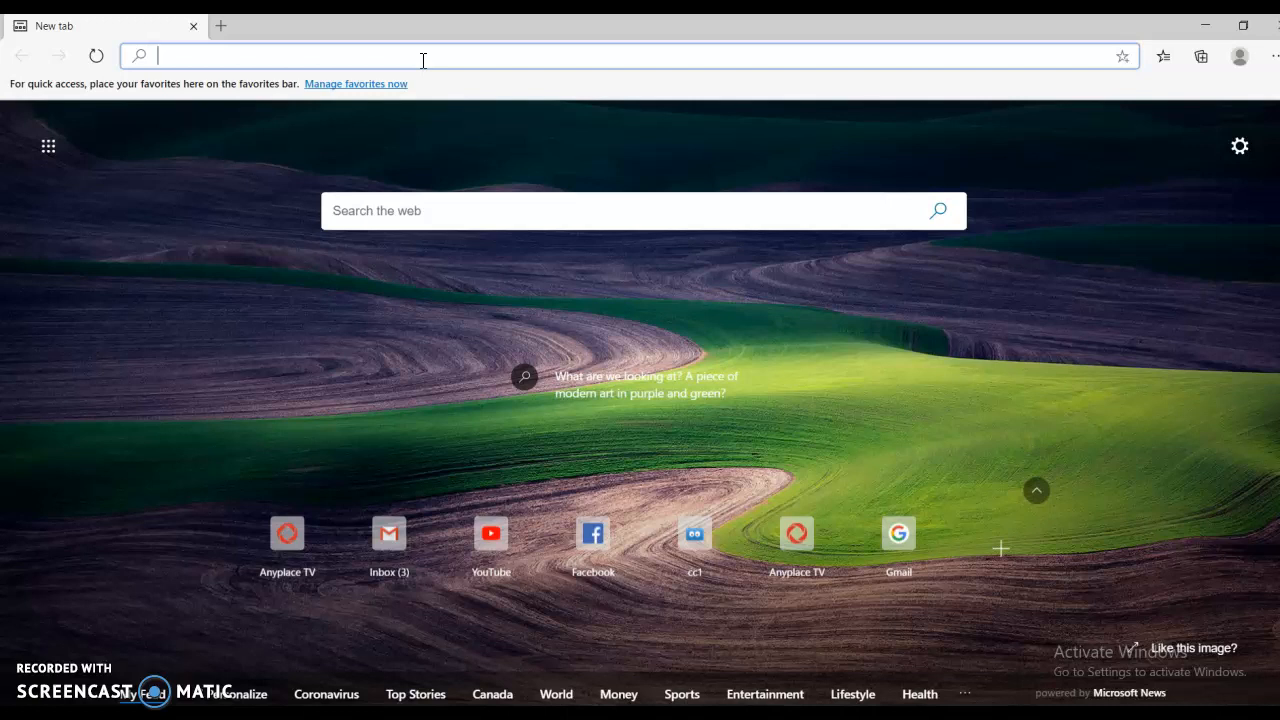
- Open the tinkercad.com website
{"action": "type", "text": "tink"}
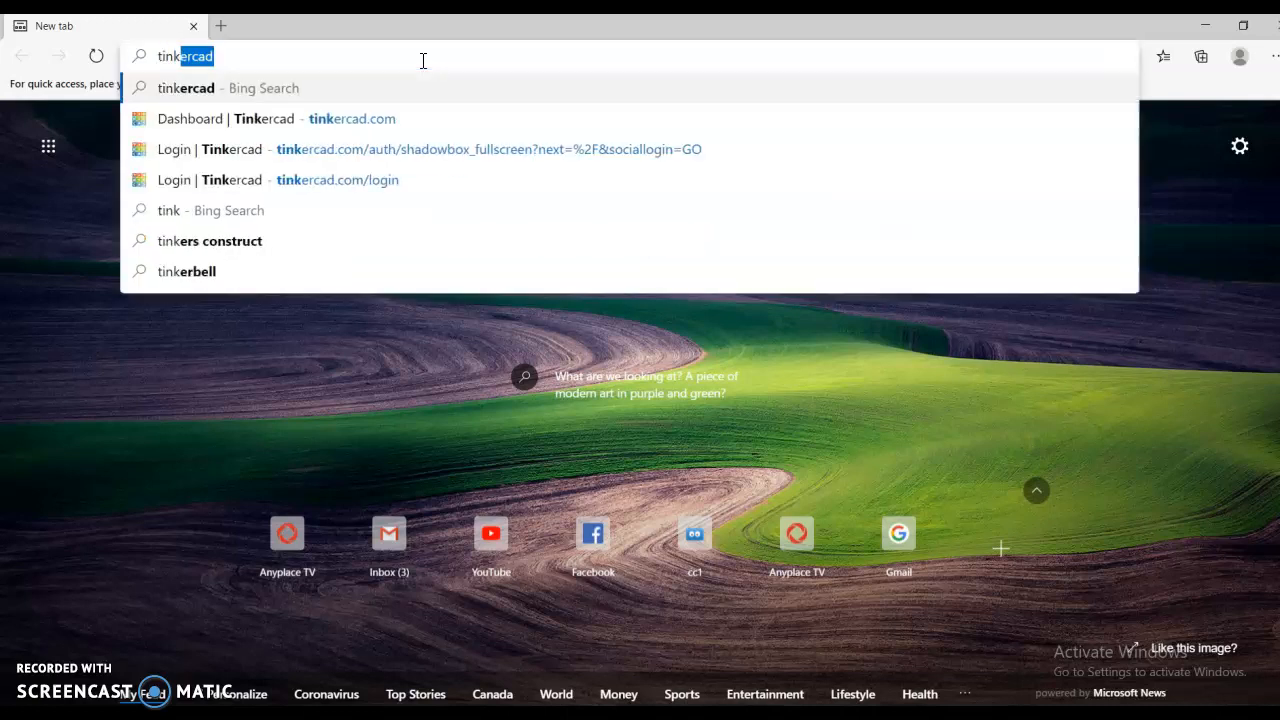
{"action": "type", "text": "ercad.co"}
{"action": "key", "text": "BackSpace"}
{"action": "key", "text": "BackSpace"}
{"action": "key", "text": "BackSpace"}
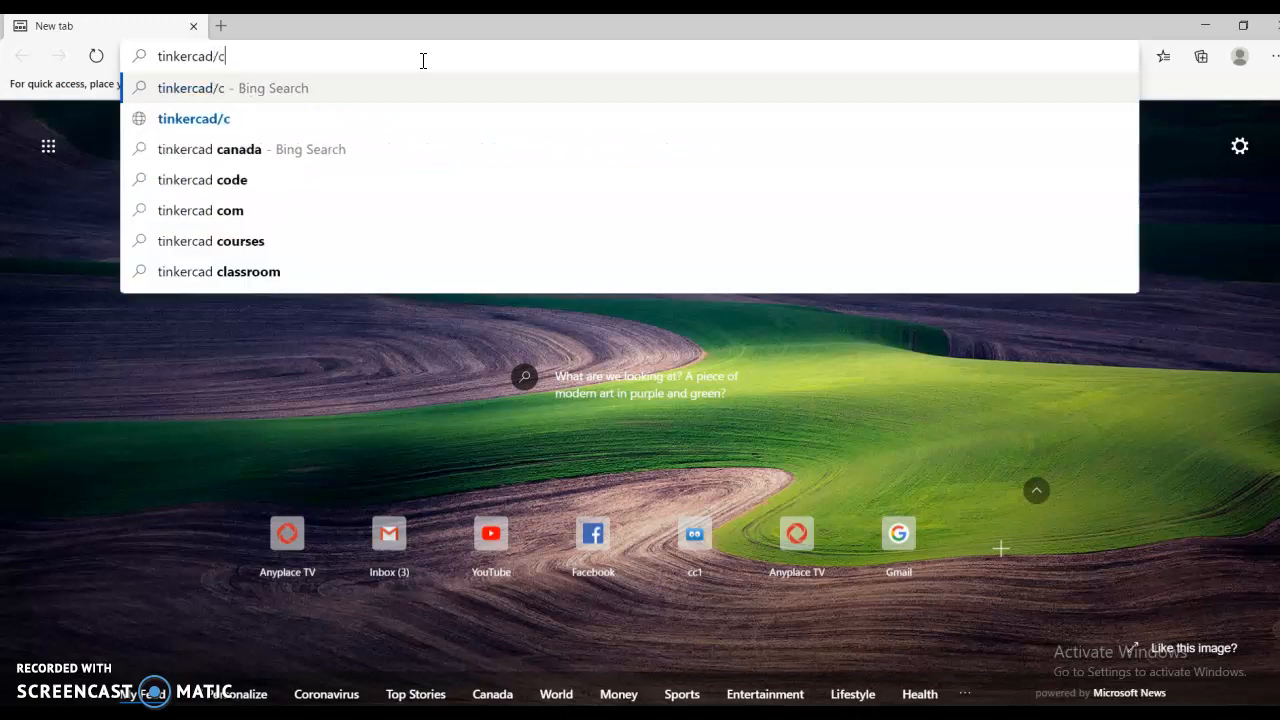
{"action": "type", "text": ".com"}
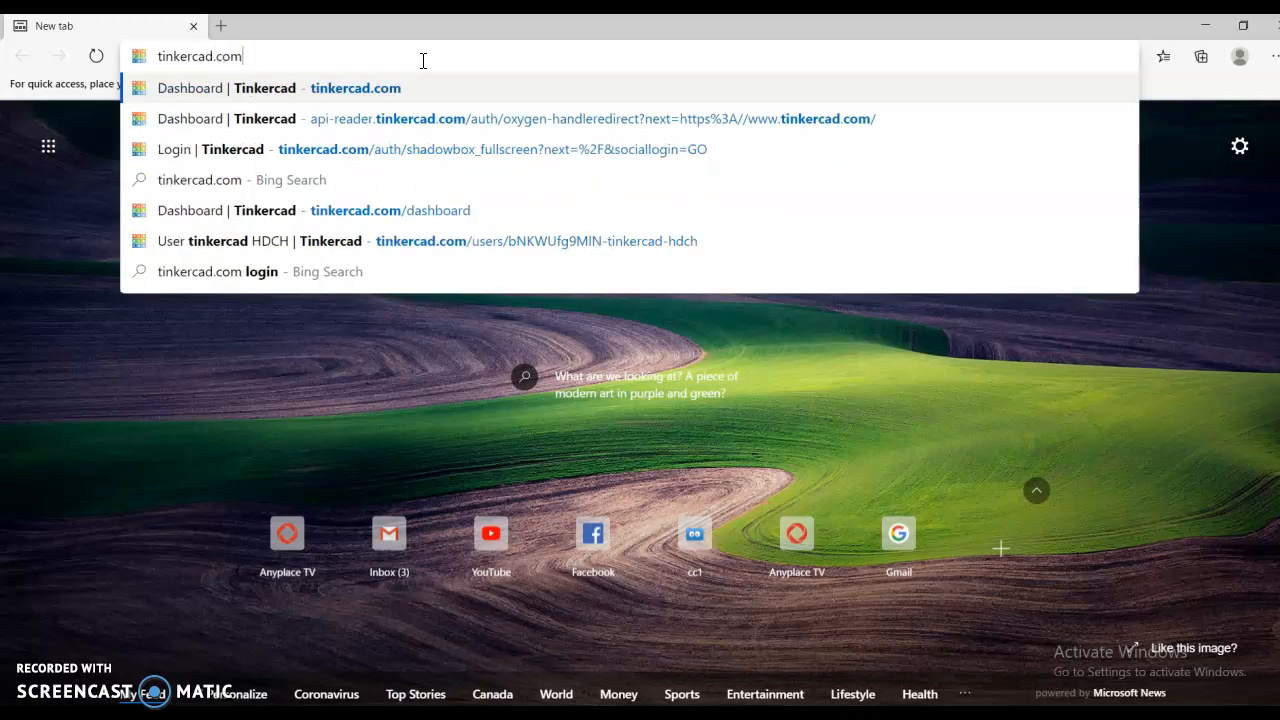
{"action": "key", "text": "Return"}
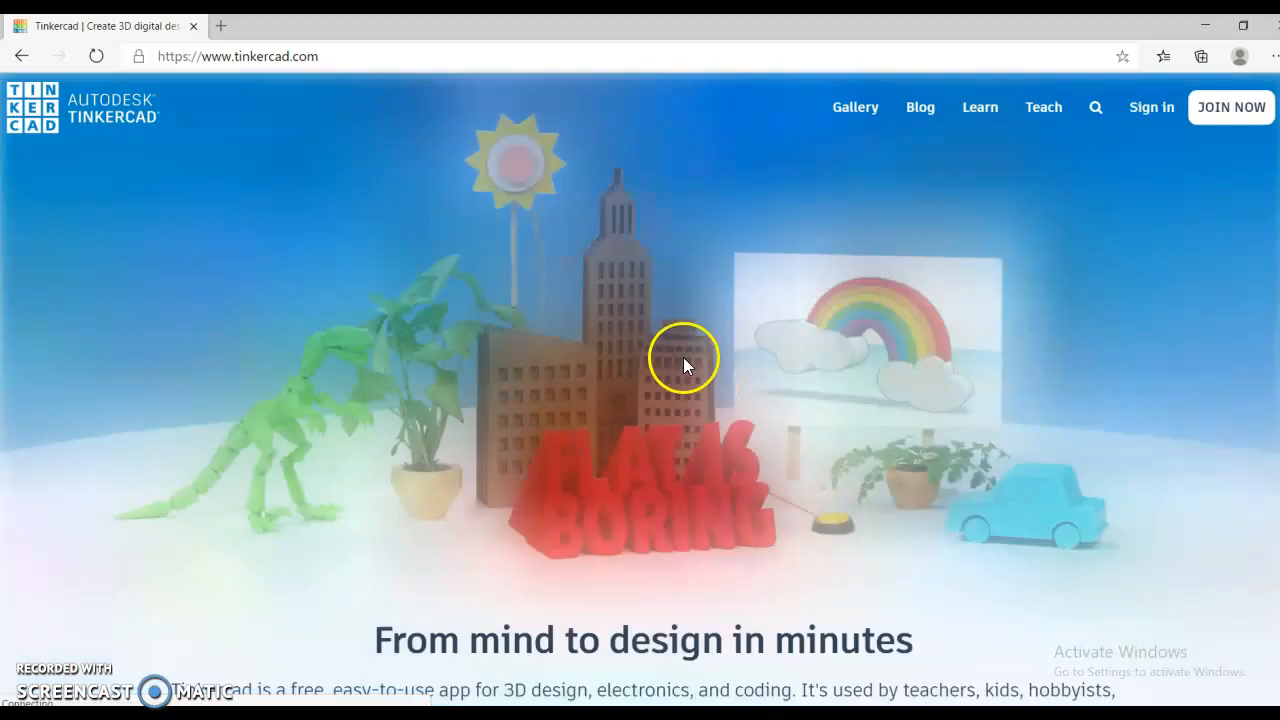
- Sign in with the last listed Google account, accepting Autodesk's terms with the newsletter option ticked, and dismiss the welcome message
{"action": "left_click", "coordinate": [1152, 108]}
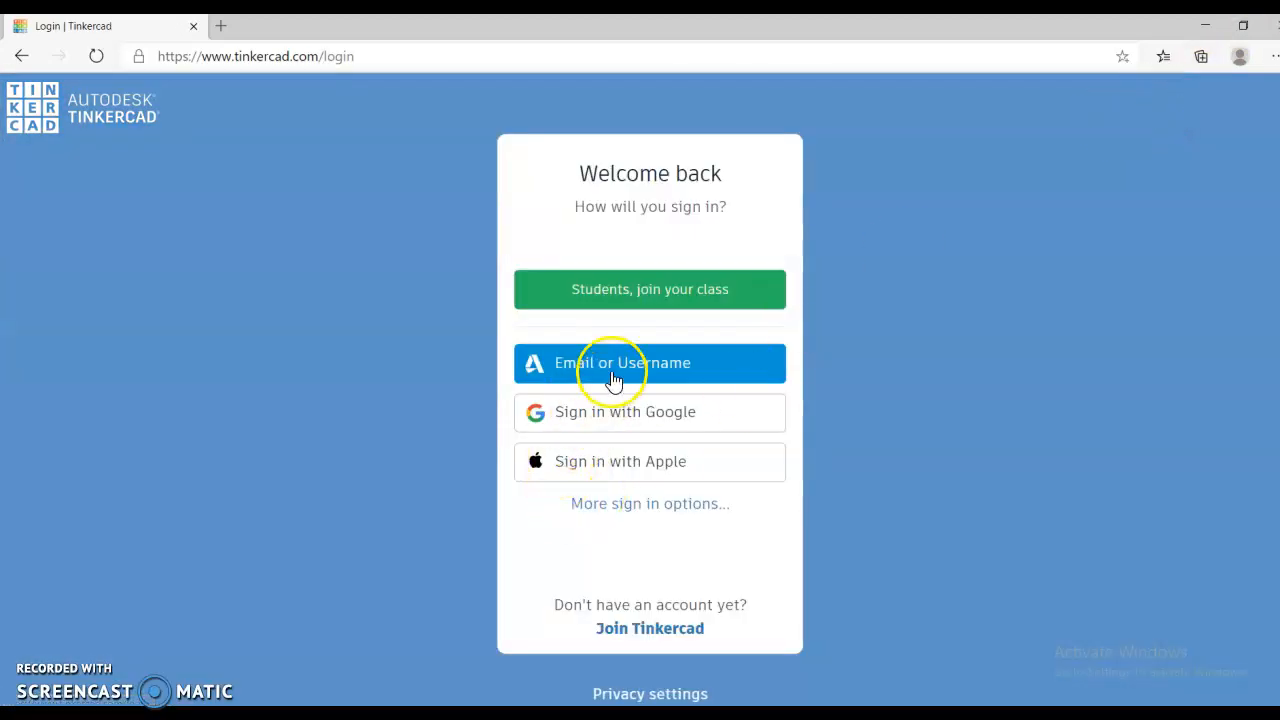
{"action": "left_click", "coordinate": [601, 413]}
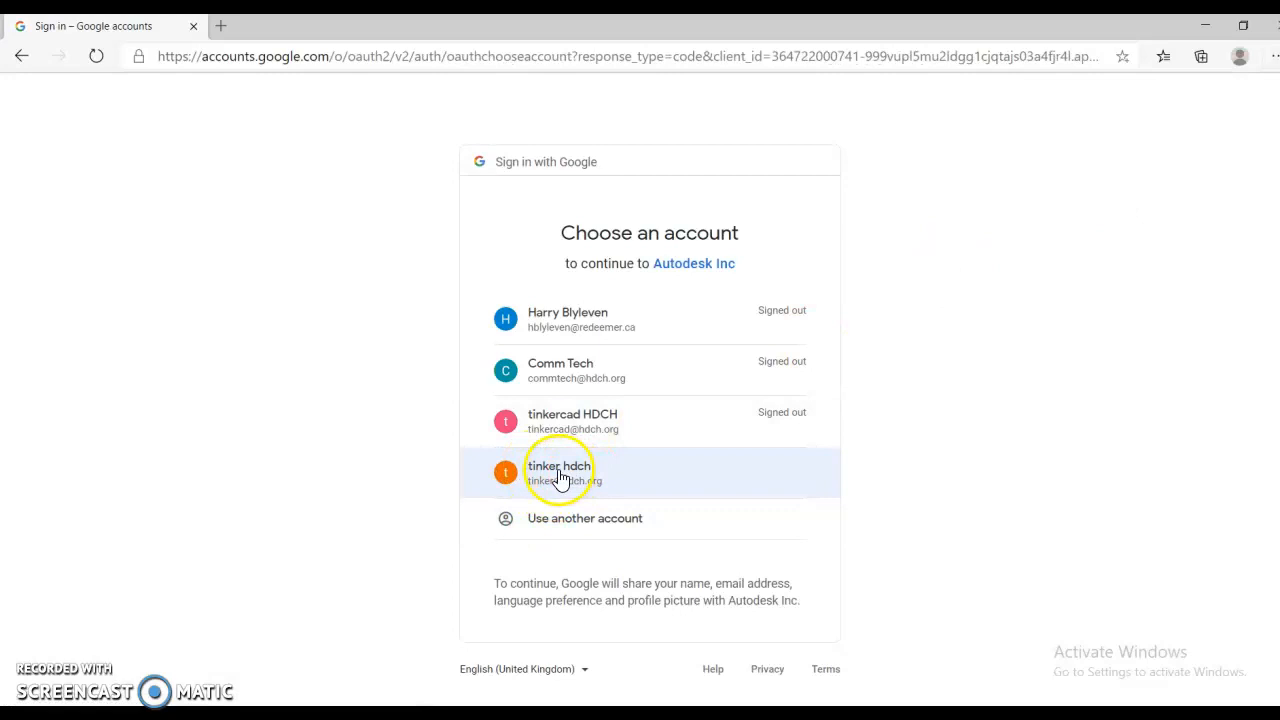
{"action": "left_click", "coordinate": [553, 479]}
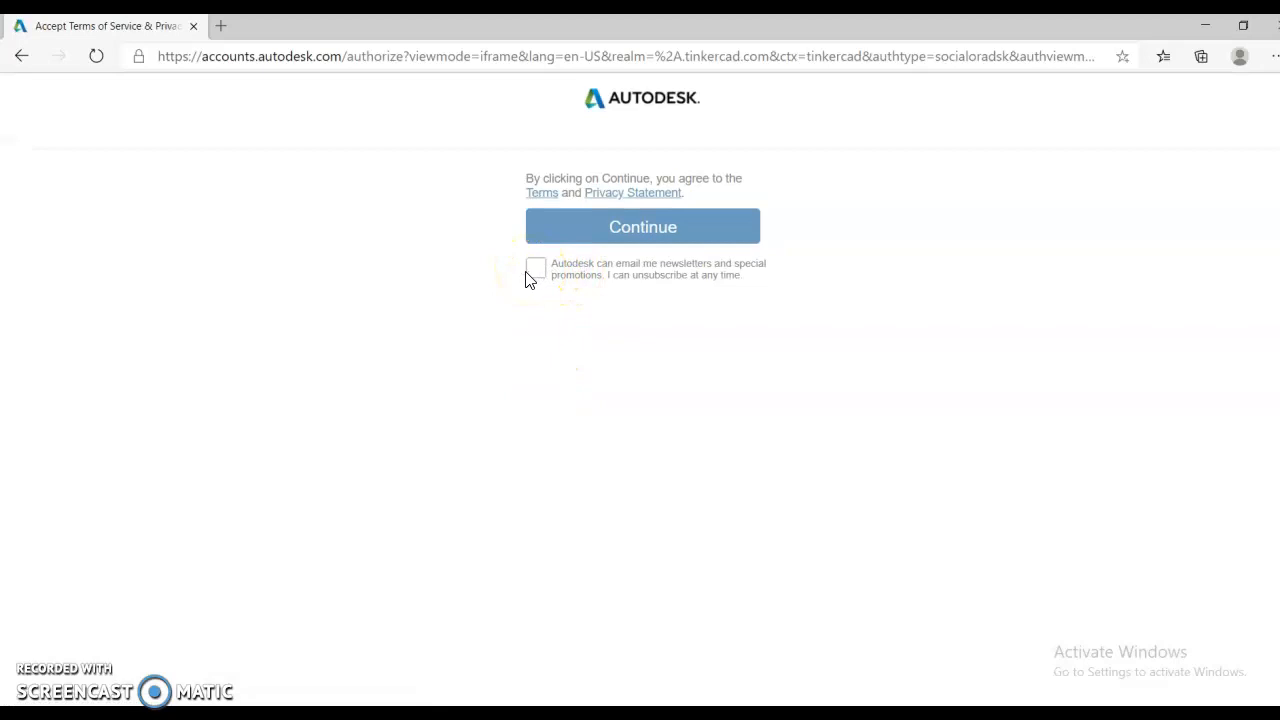
{"action": "left_click", "coordinate": [539, 271]}
{"action": "left_click", "coordinate": [611, 238]}
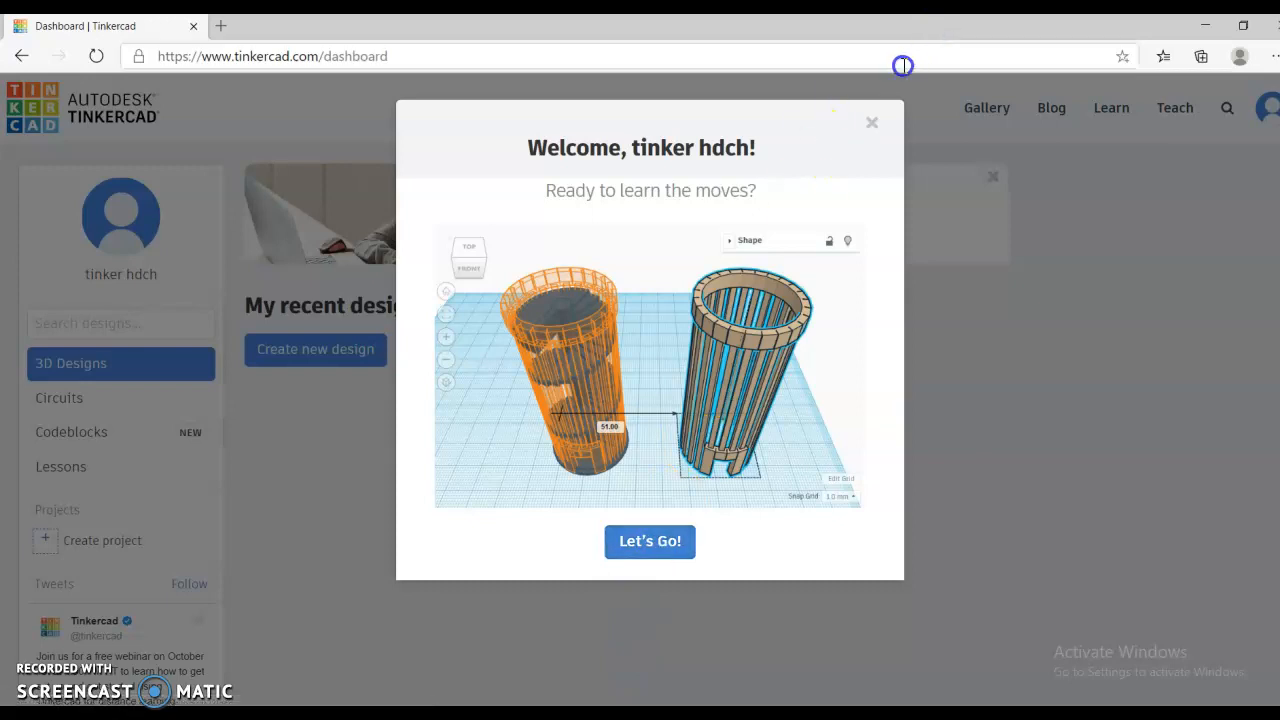
{"action": "left_click", "coordinate": [873, 124]}
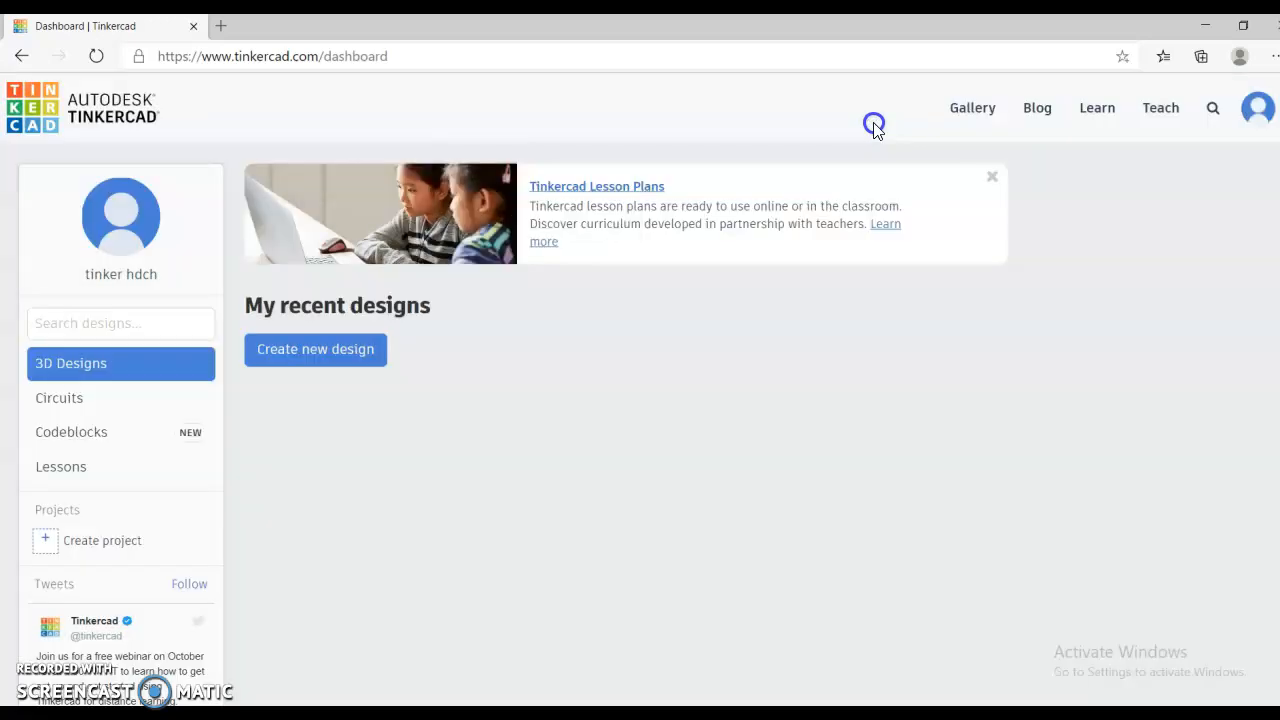
- Create a new 3D design and name it with the owner's first name followed by NameTag2020
{"action": "left_click", "coordinate": [305, 350]}
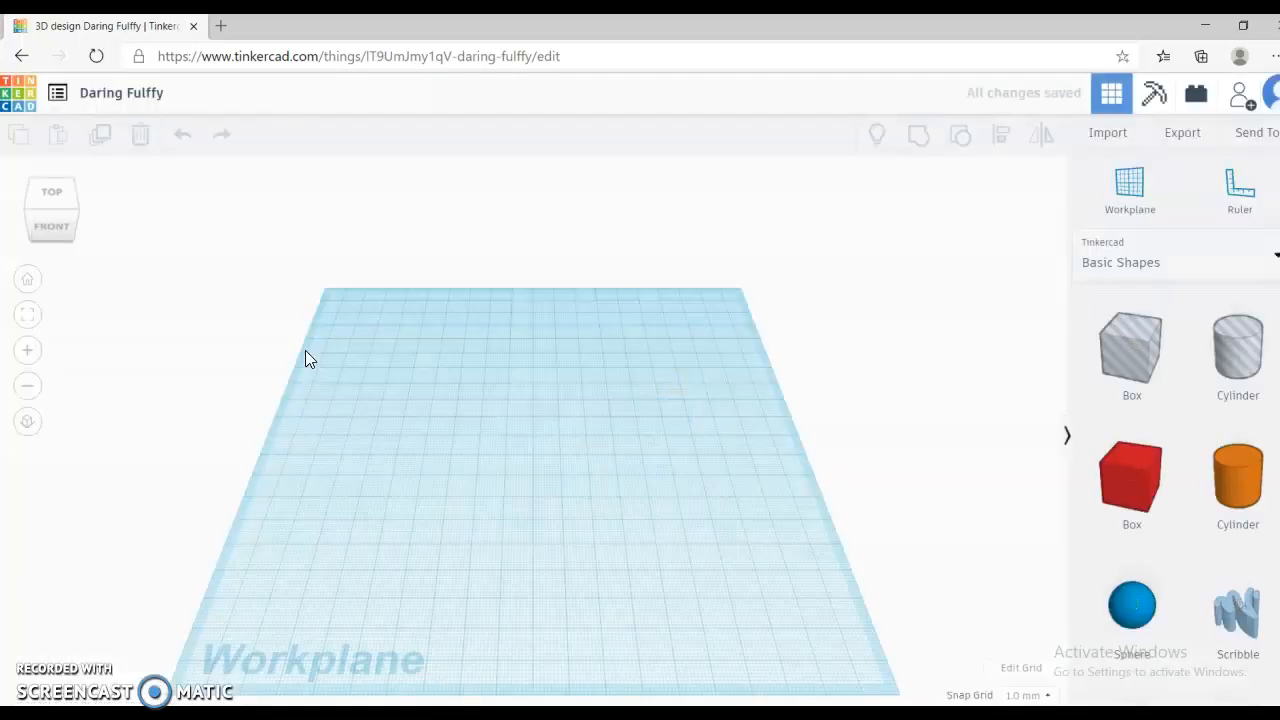
{"action": "left_click", "coordinate": [148, 100]}
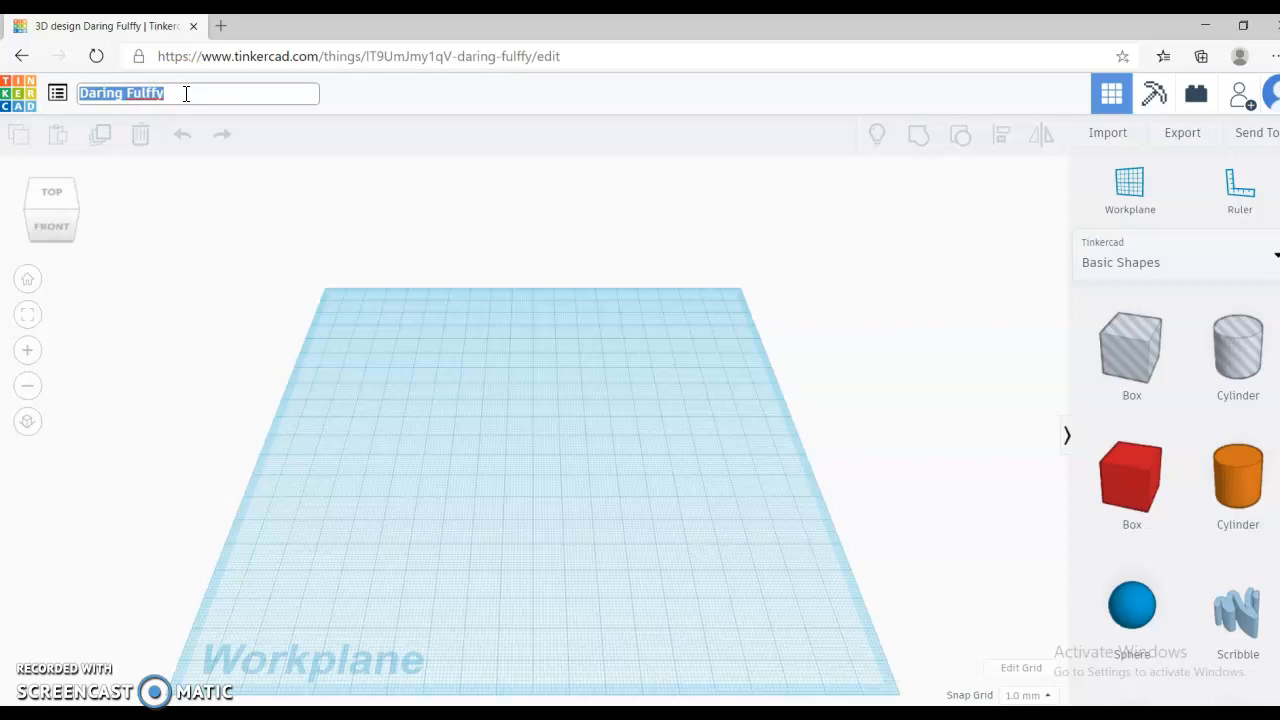
{"action": "type", "text": "Harrys NameTag2020"}
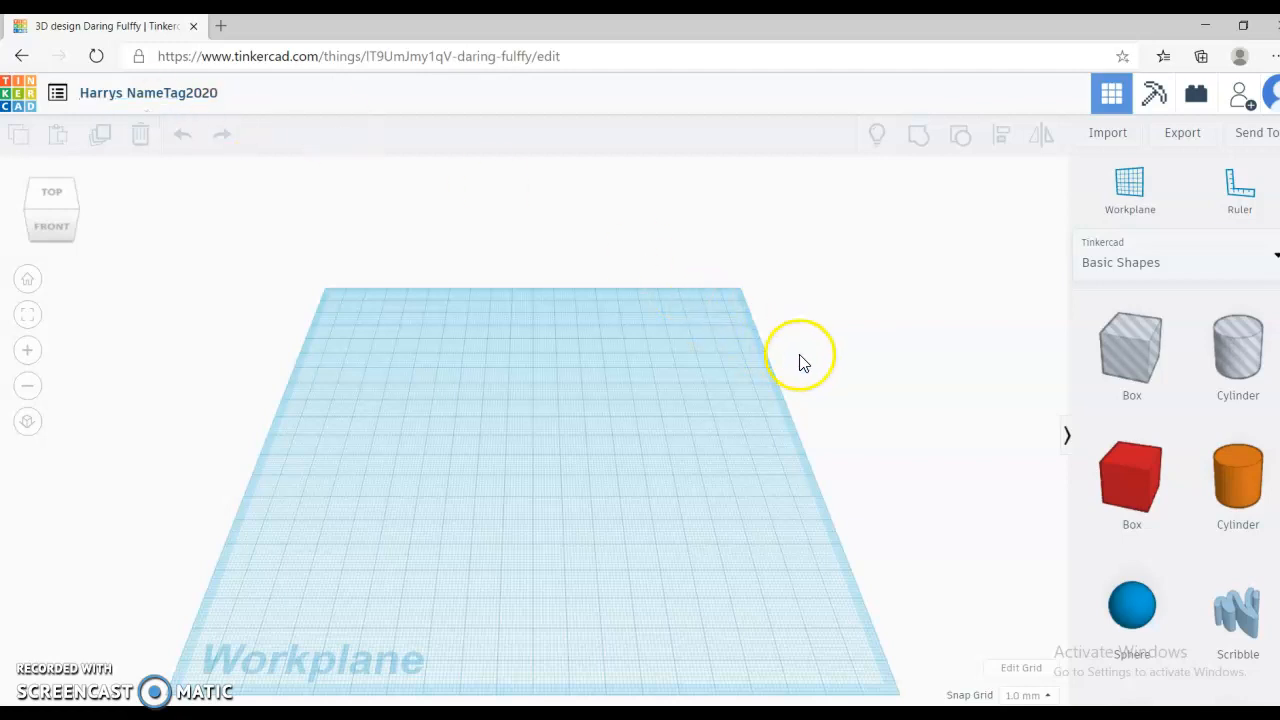
- Look through the Characters, Connectors, Dinosaur, and Text and numbers collections in the shape library
{"action": "right_click_drag", "start_coordinate": [910, 408], "coordinate": [885, 373]}
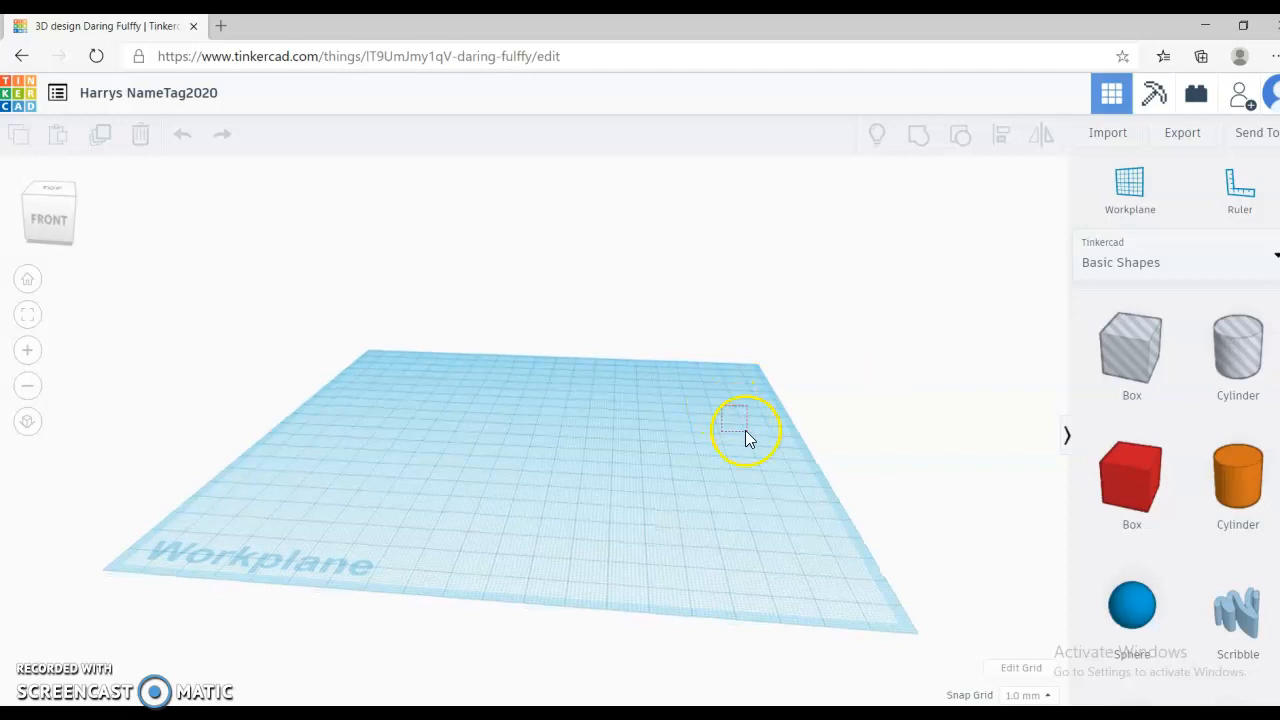
{"action": "right_click_drag", "start_coordinate": [626, 489], "coordinate": [651, 511]}
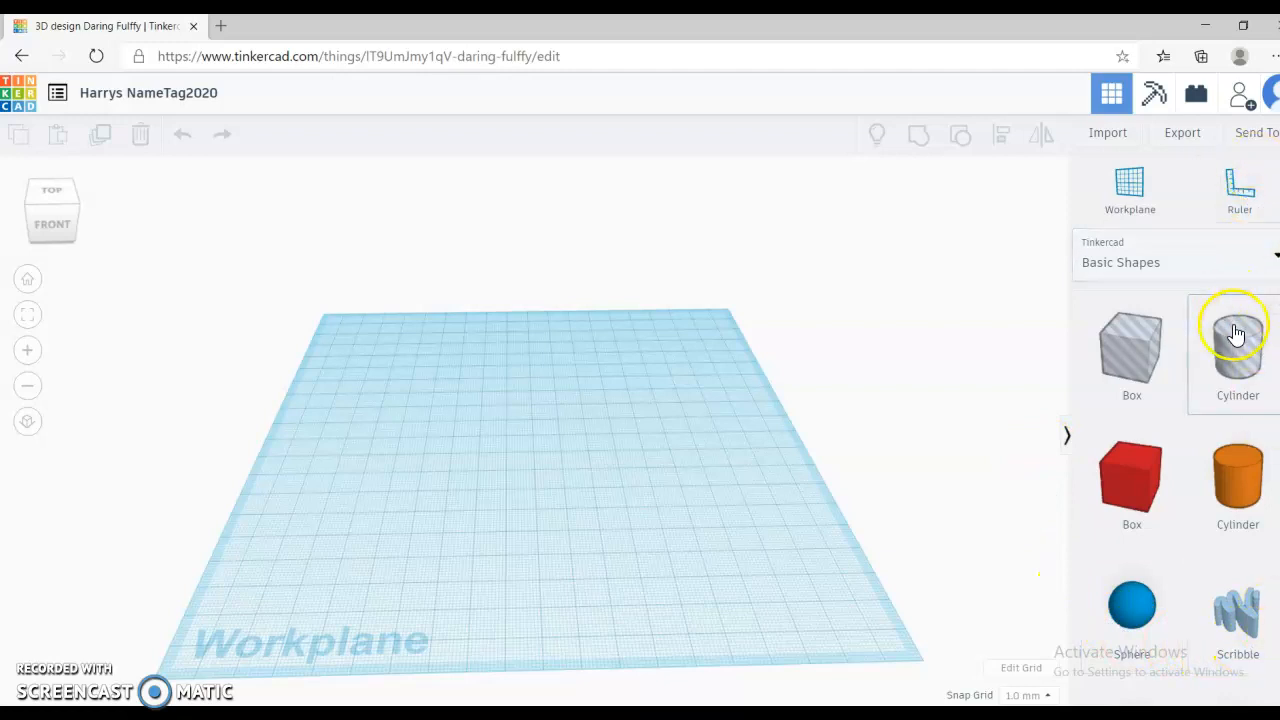
{"action": "scroll", "coordinate": [1236, 335], "scroll_direction": "down", "scroll_amount": 3}
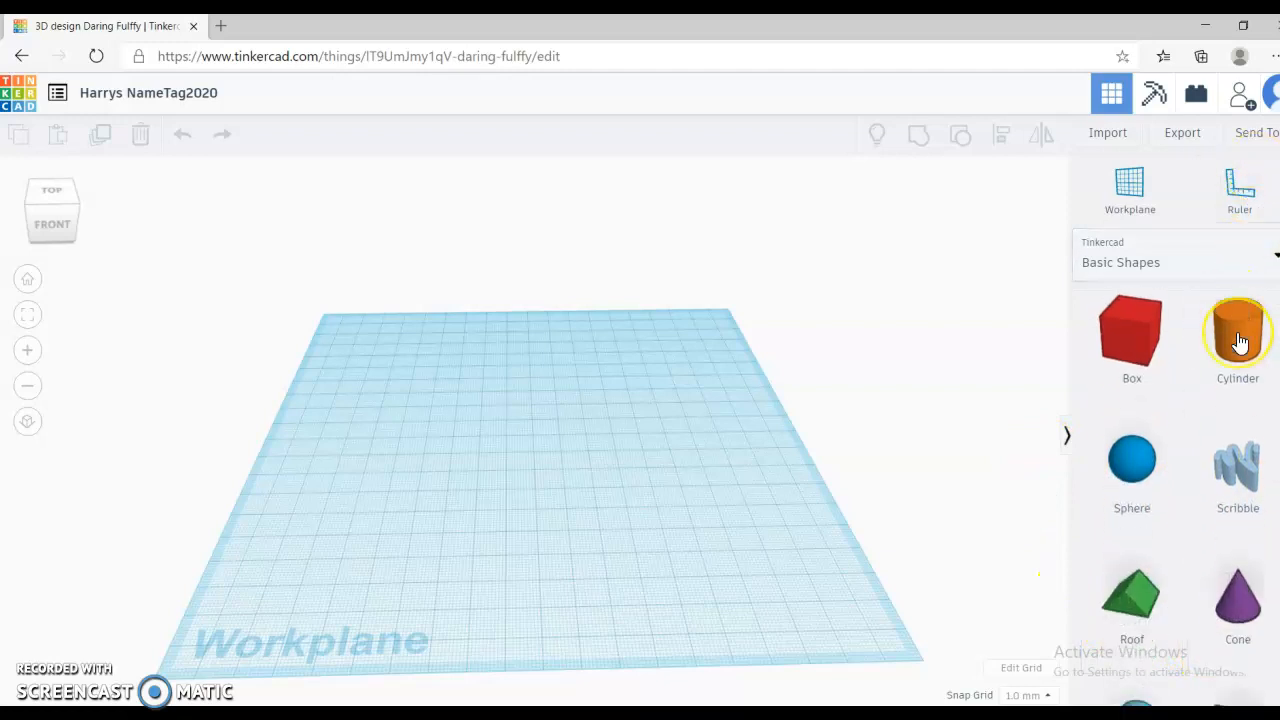
{"action": "left_click", "coordinate": [1265, 256]}
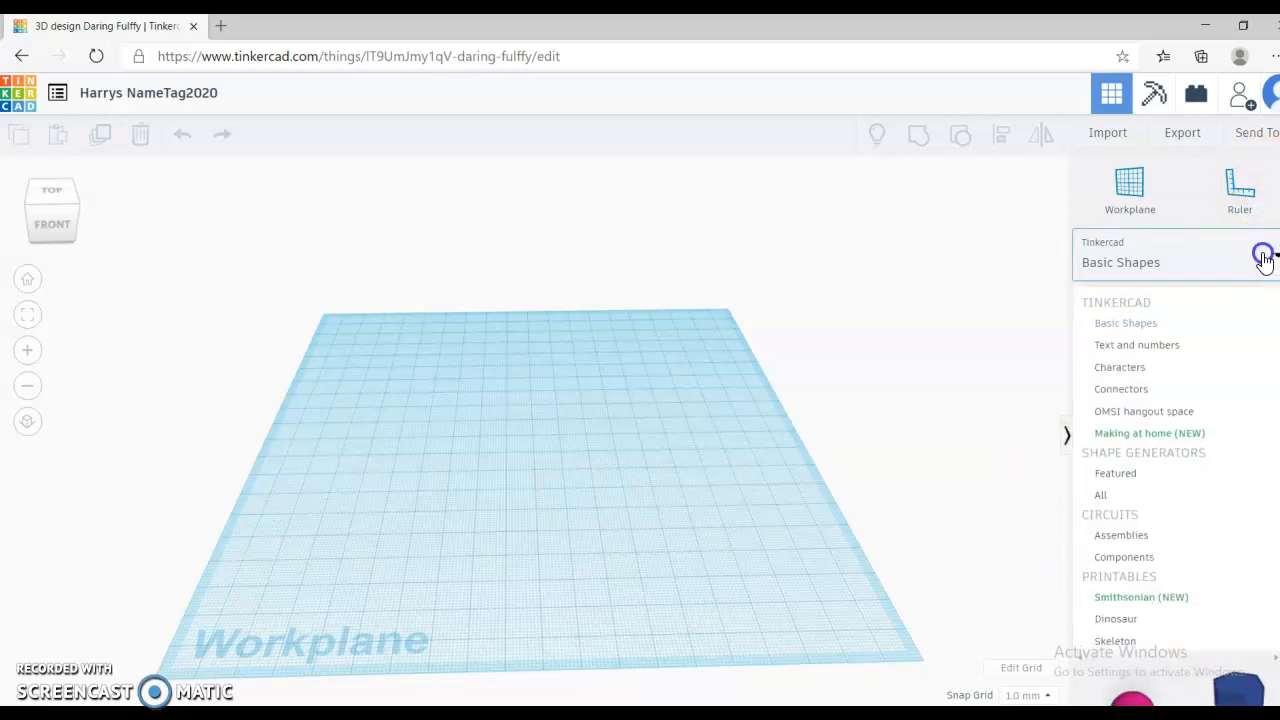
{"action": "left_click", "coordinate": [1158, 368]}
{"action": "left_click", "coordinate": [1194, 260]}
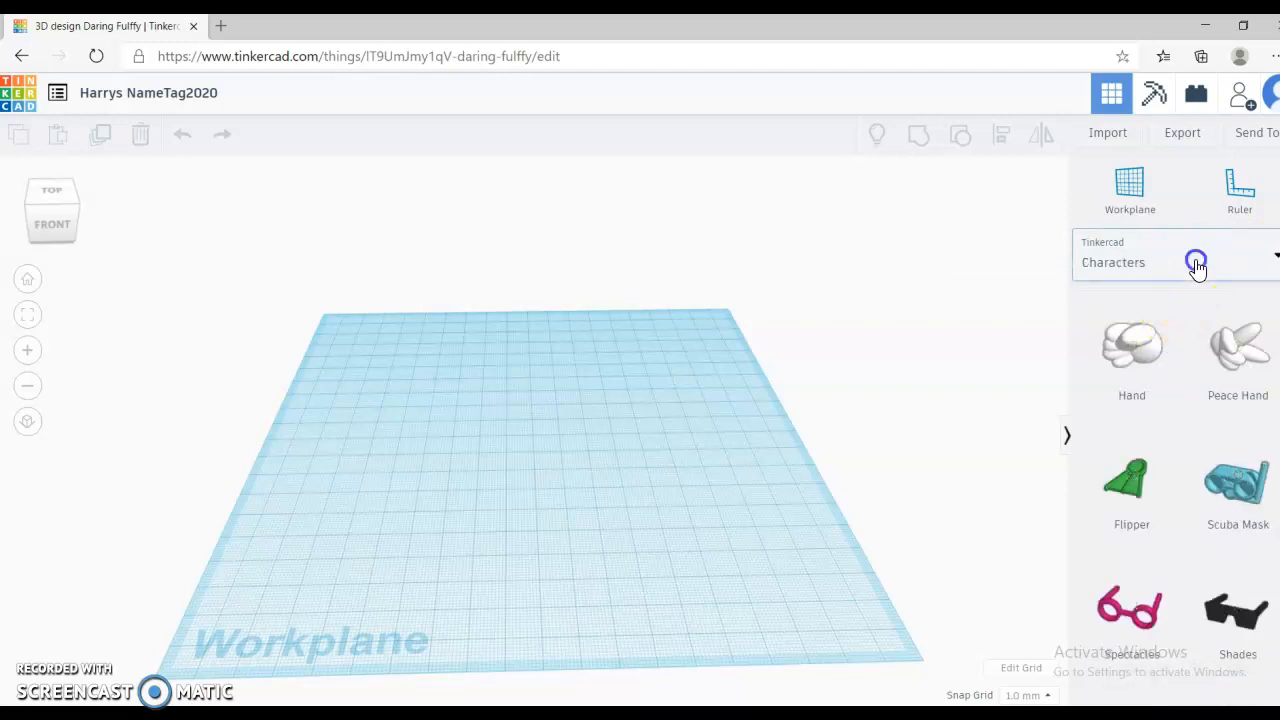
{"action": "left_click", "coordinate": [1155, 483]}
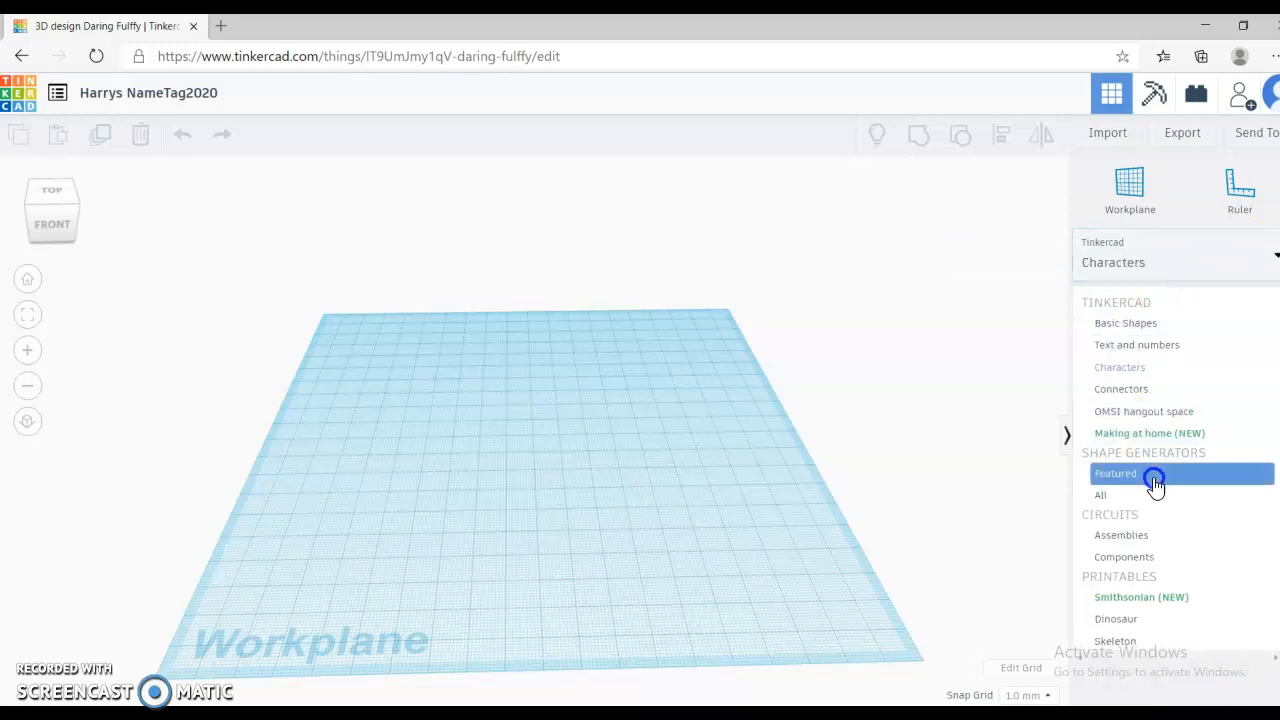
{"action": "left_click", "coordinate": [1135, 389]}
{"action": "left_click", "coordinate": [1168, 264]}
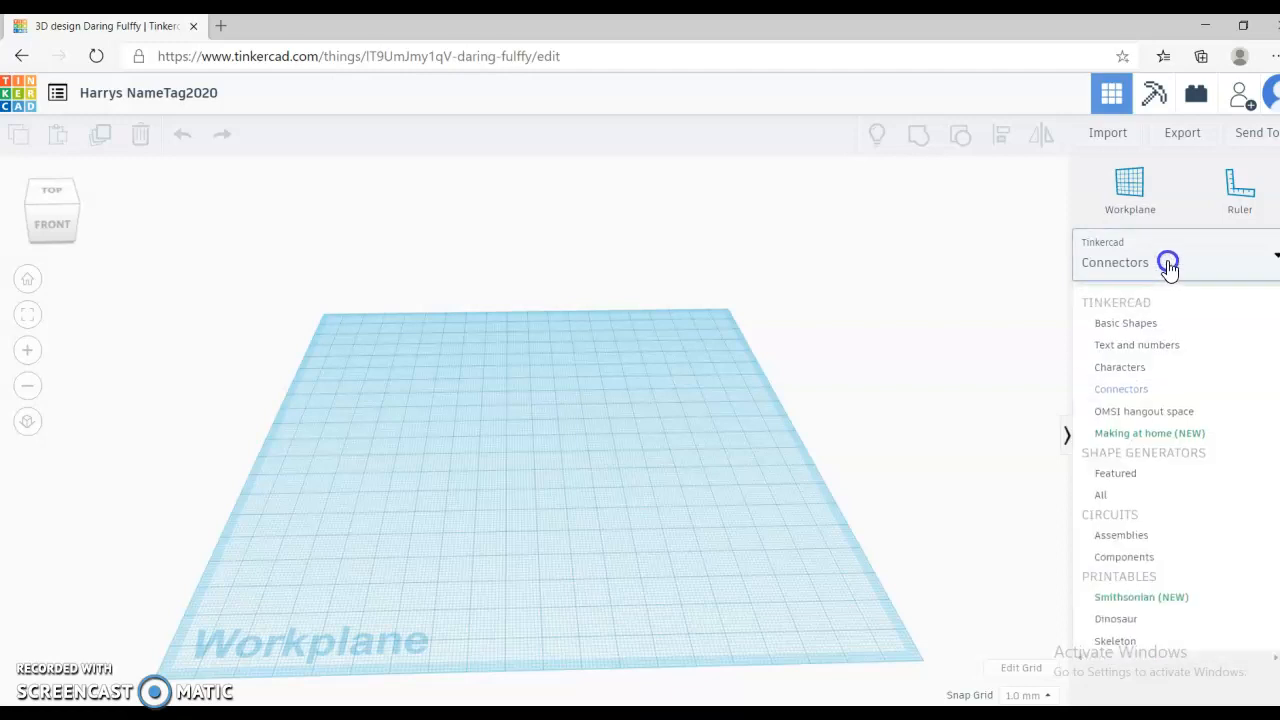
{"action": "left_click", "coordinate": [1118, 619]}
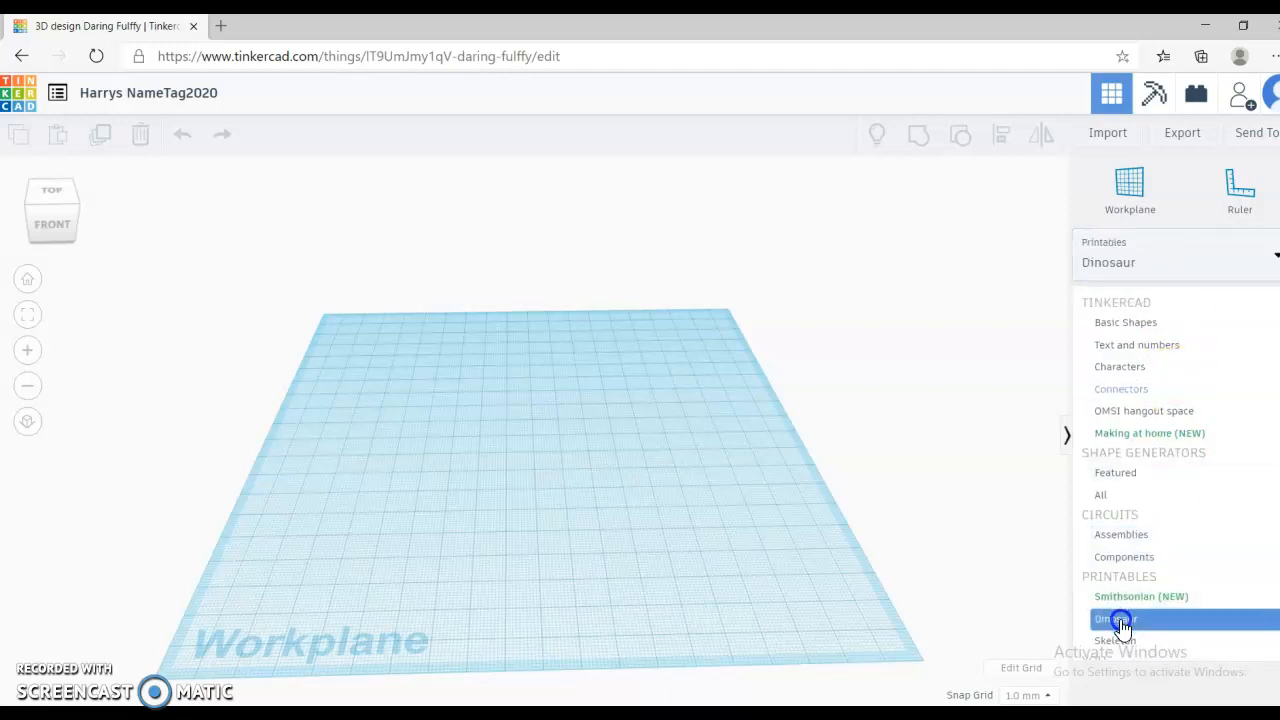
{"action": "left_click", "coordinate": [1190, 259]}
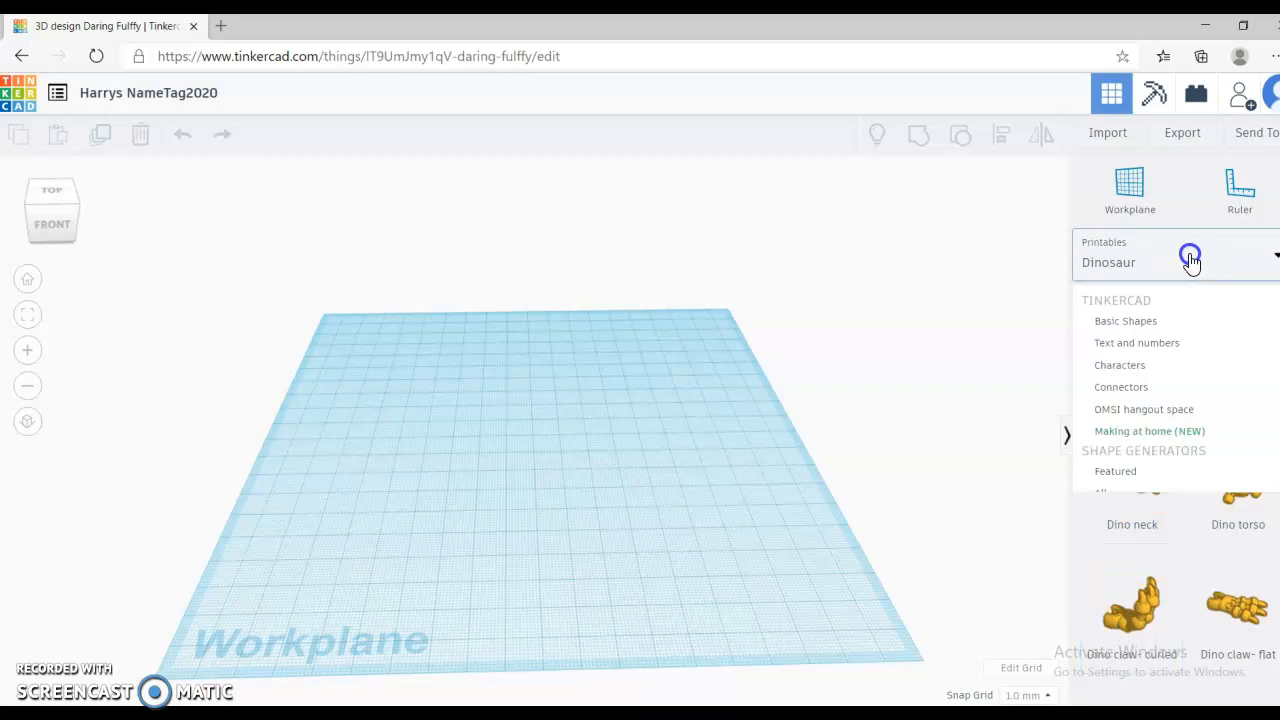
{"action": "left_click", "coordinate": [1140, 345]}
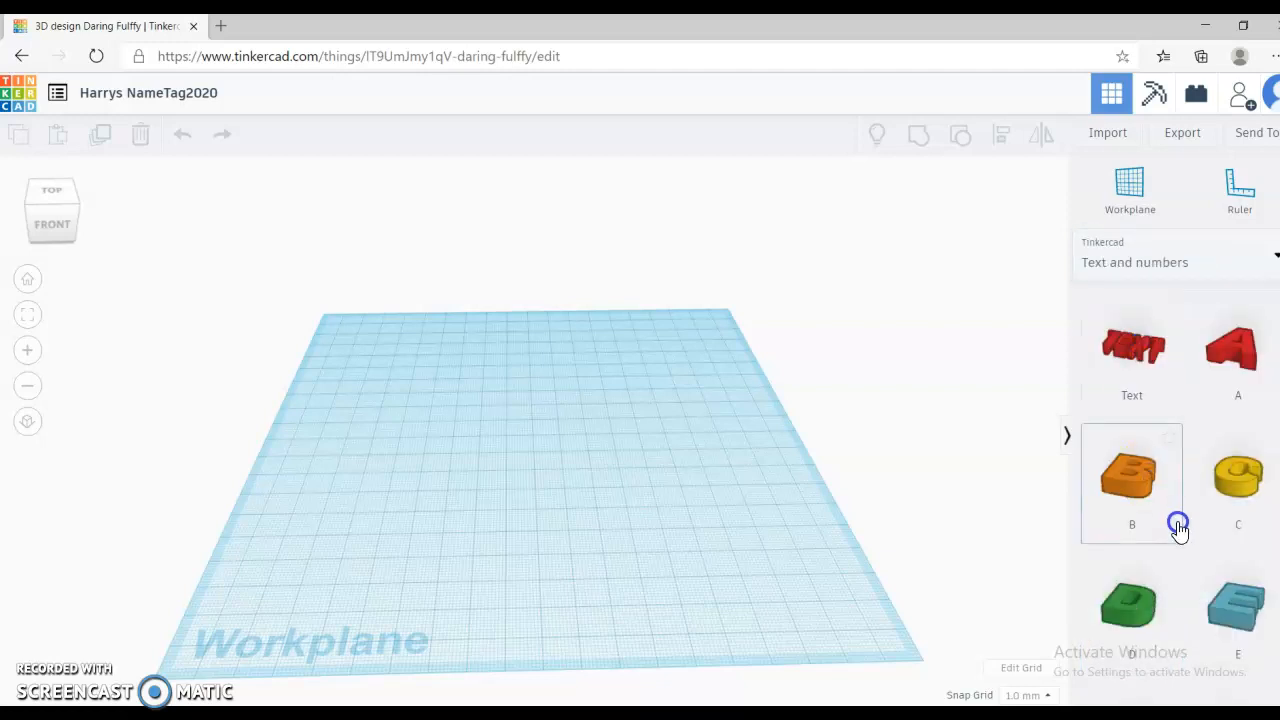
{"action": "scroll", "coordinate": [1111, 543], "scroll_direction": "down", "scroll_amount": 6}
{"action": "scroll", "coordinate": [1111, 543], "scroll_direction": "up", "scroll_amount": 6}
{"action": "scroll", "coordinate": [1111, 543], "scroll_direction": "down", "scroll_amount": 1}
{"action": "left_click", "coordinate": [1173, 262]}
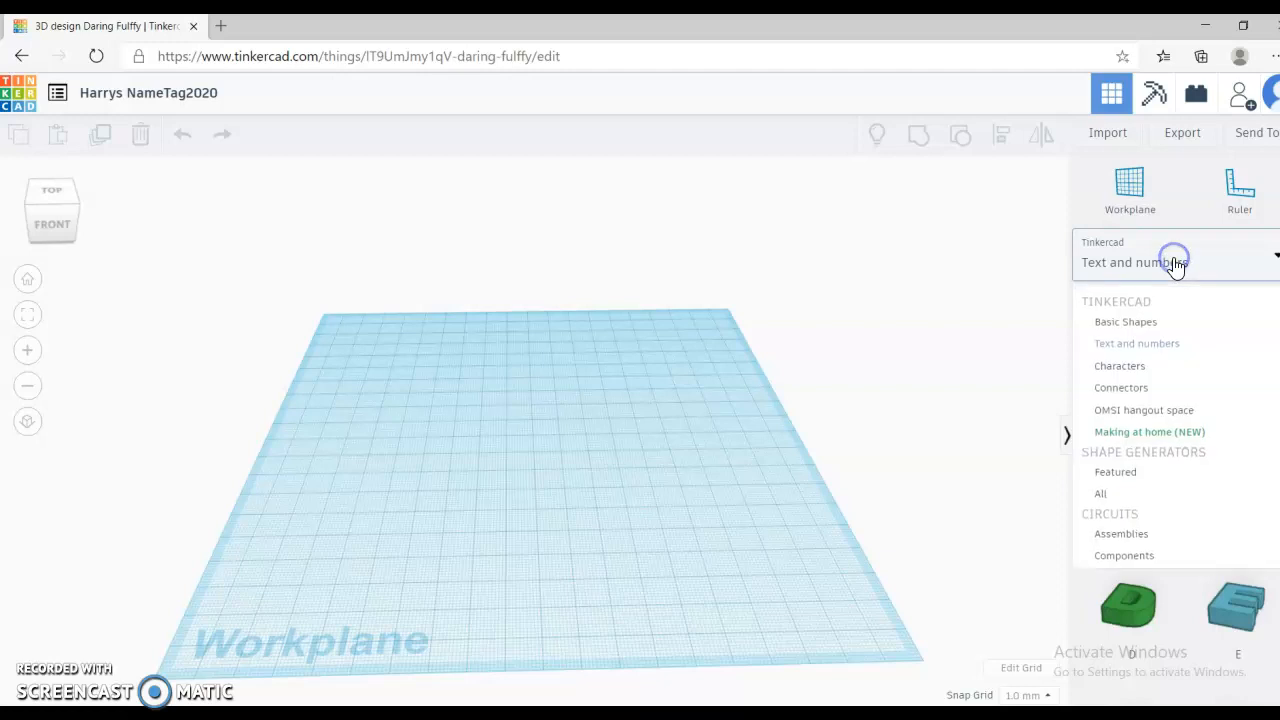
- Return the shape library to Basic Shapes and look through the available shapes
{"action": "left_click", "coordinate": [1108, 330]}
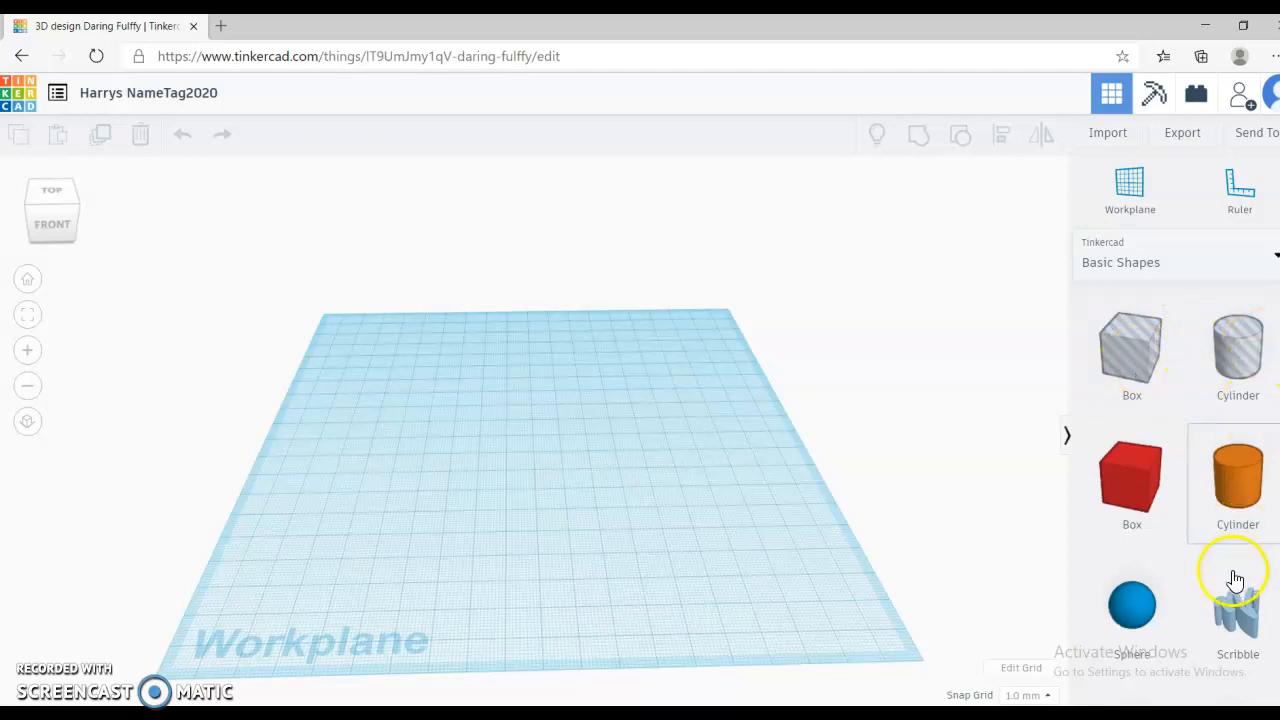
{"action": "scroll", "coordinate": [1236, 584], "scroll_direction": "down", "scroll_amount": 1}
{"action": "scroll", "coordinate": [1232, 582], "scroll_direction": "down", "scroll_amount": 2}
{"action": "scroll", "coordinate": [1170, 548], "scroll_direction": "down", "scroll_amount": 3}
{"action": "scroll", "coordinate": [1162, 541], "scroll_direction": "down", "scroll_amount": 6}
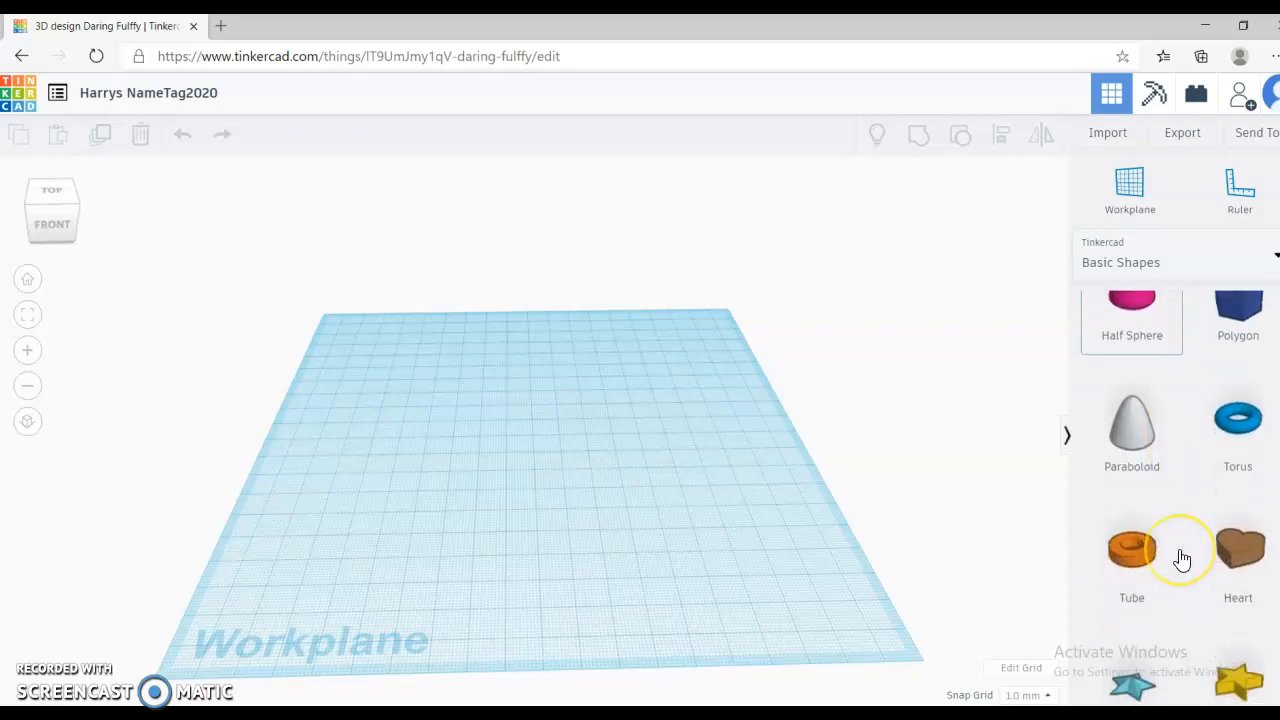
{"action": "scroll", "coordinate": [1182, 560], "scroll_direction": "up", "scroll_amount": 10}
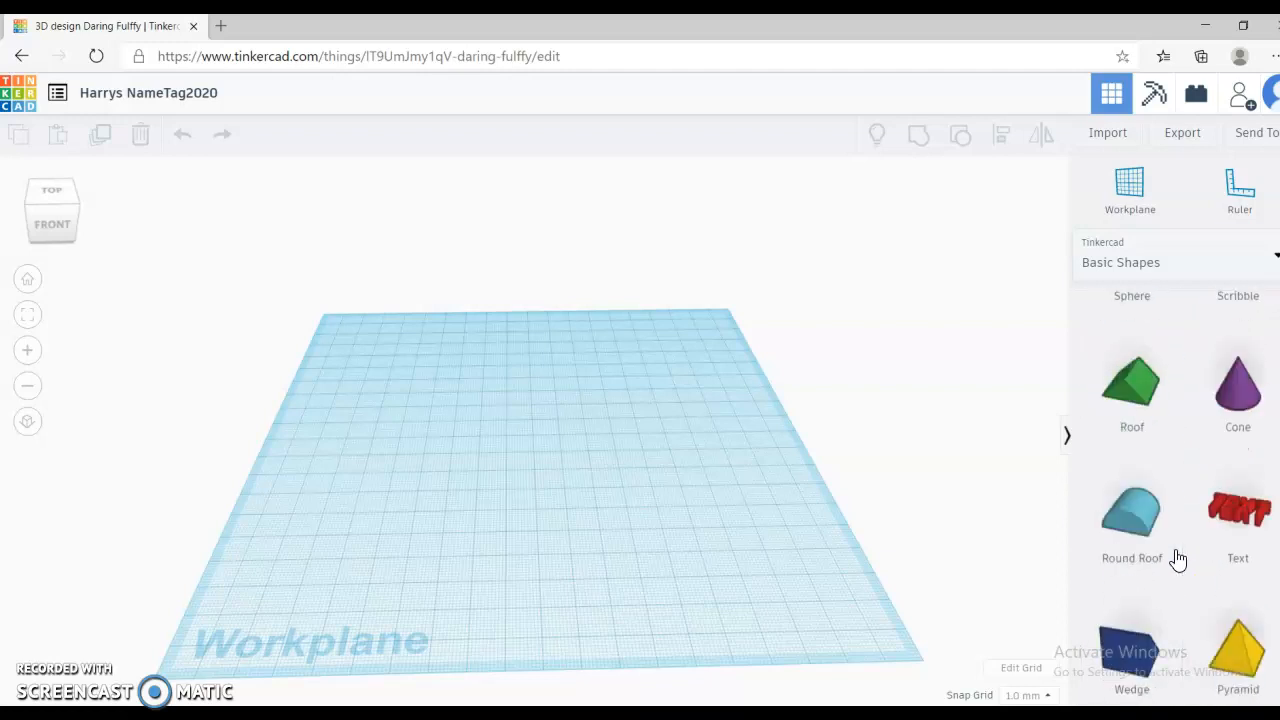
{"action": "scroll", "coordinate": [1176, 560], "scroll_direction": "up", "scroll_amount": 2}
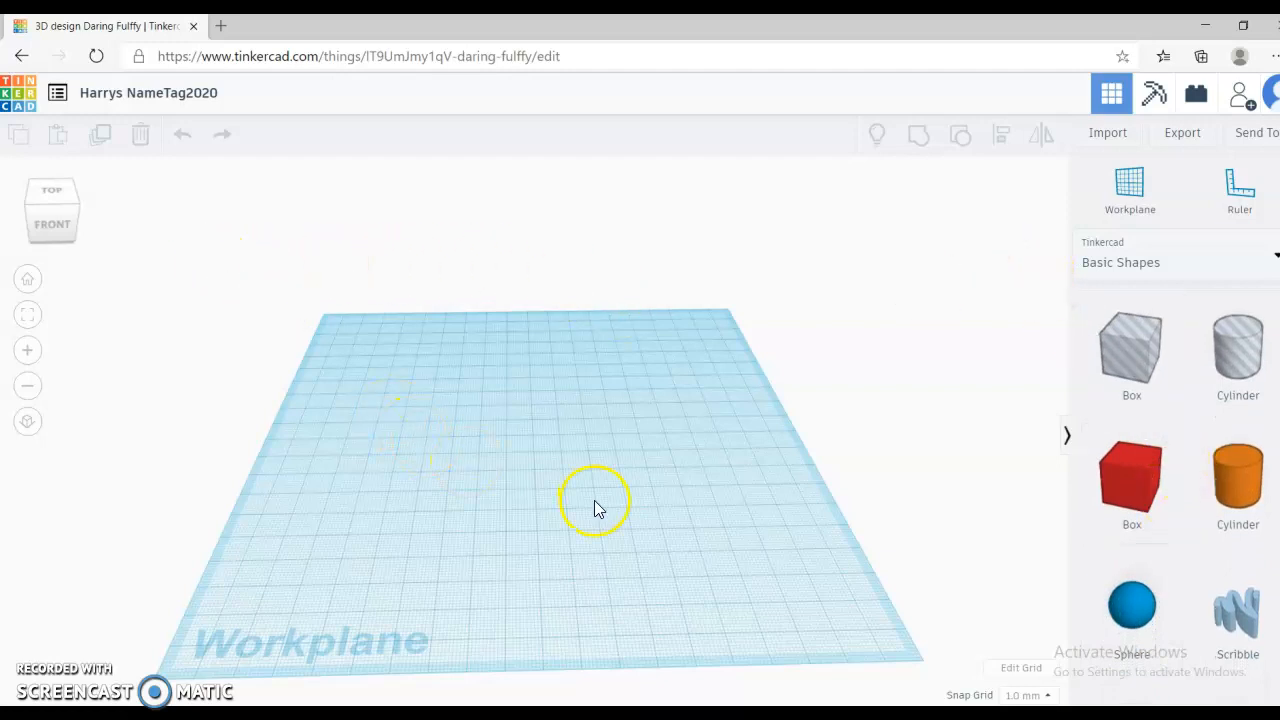
- Examine the empty workplane from above, from underneath and from the home view at different zoom levels
{"action": "right_click_drag", "start_coordinate": [603, 524], "coordinate": [594, 620]}
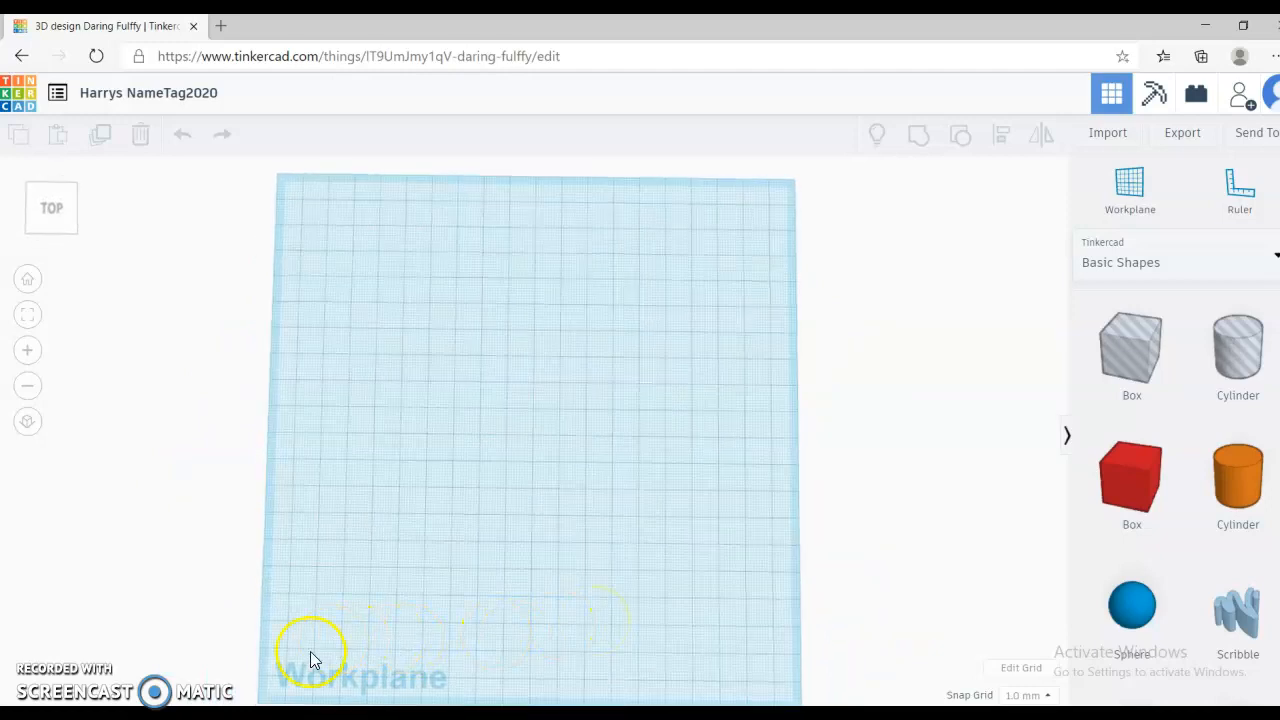
{"action": "right_click_drag", "start_coordinate": [460, 660], "coordinate": [507, 422]}
{"action": "right_click_drag", "start_coordinate": [506, 484], "coordinate": [370, 343]}
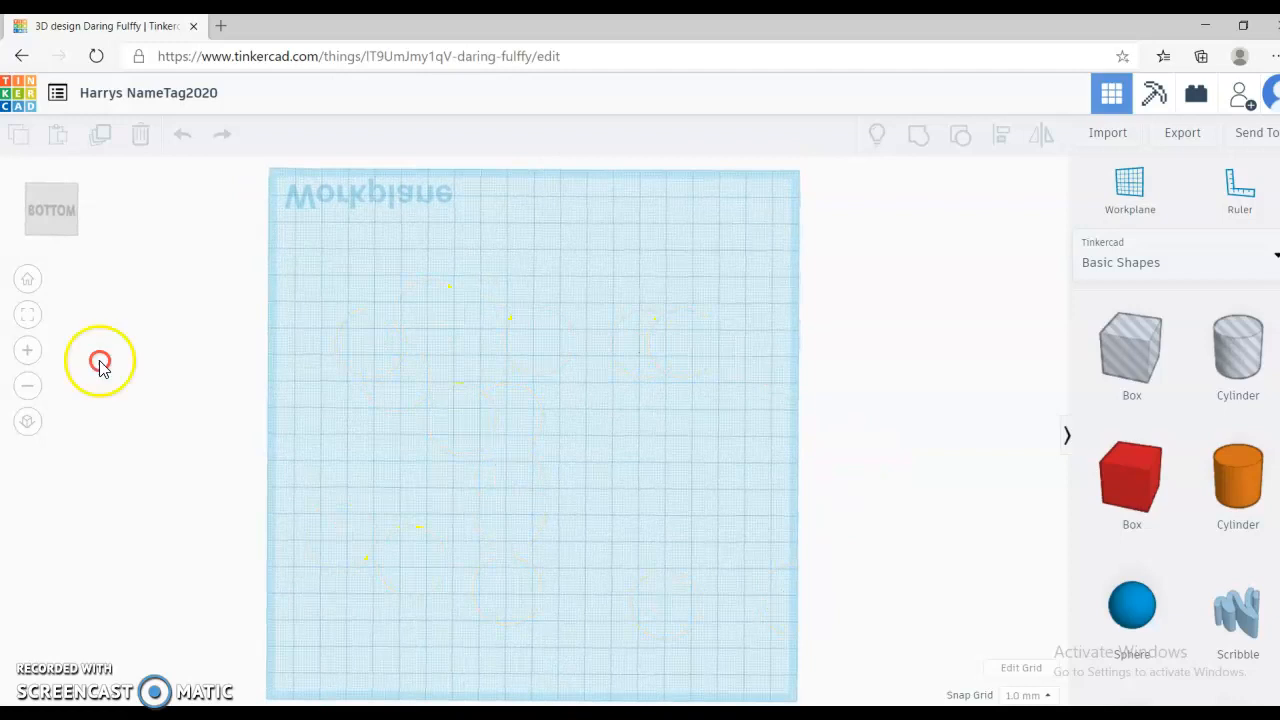
{"action": "left_click", "coordinate": [32, 282]}
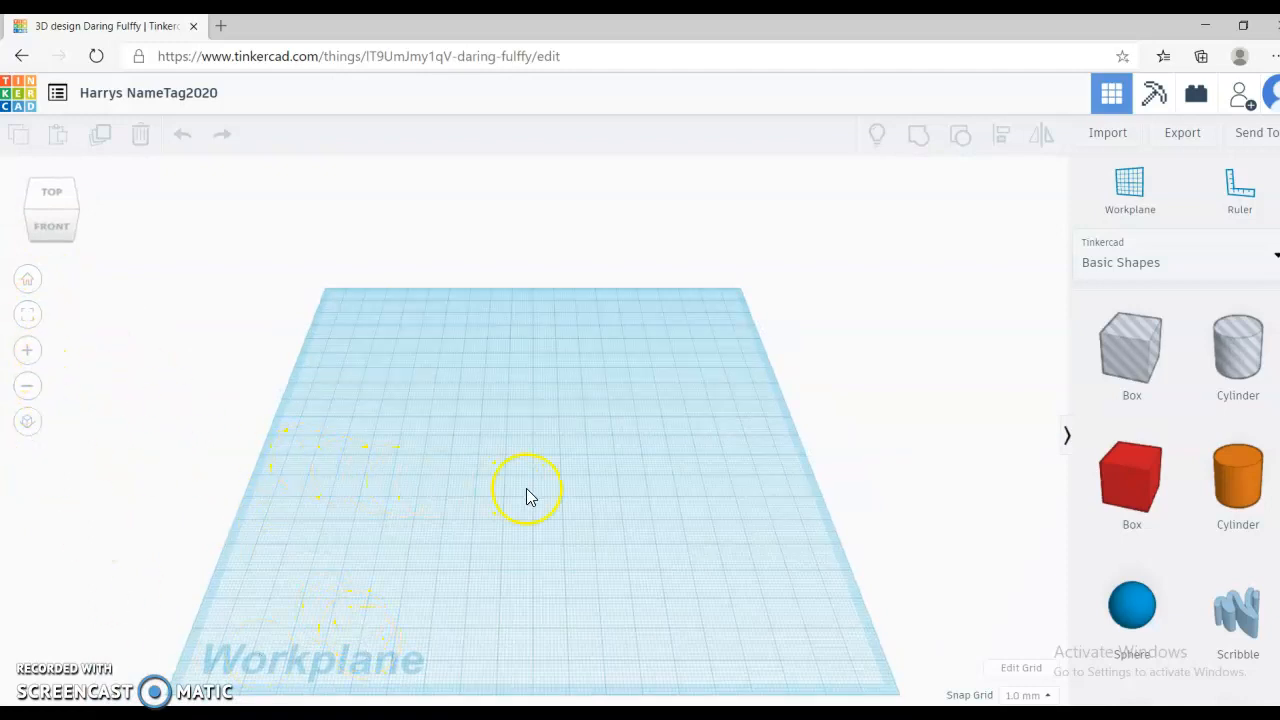
{"action": "scroll", "coordinate": [526, 488], "scroll_direction": "up", "scroll_amount": 5}
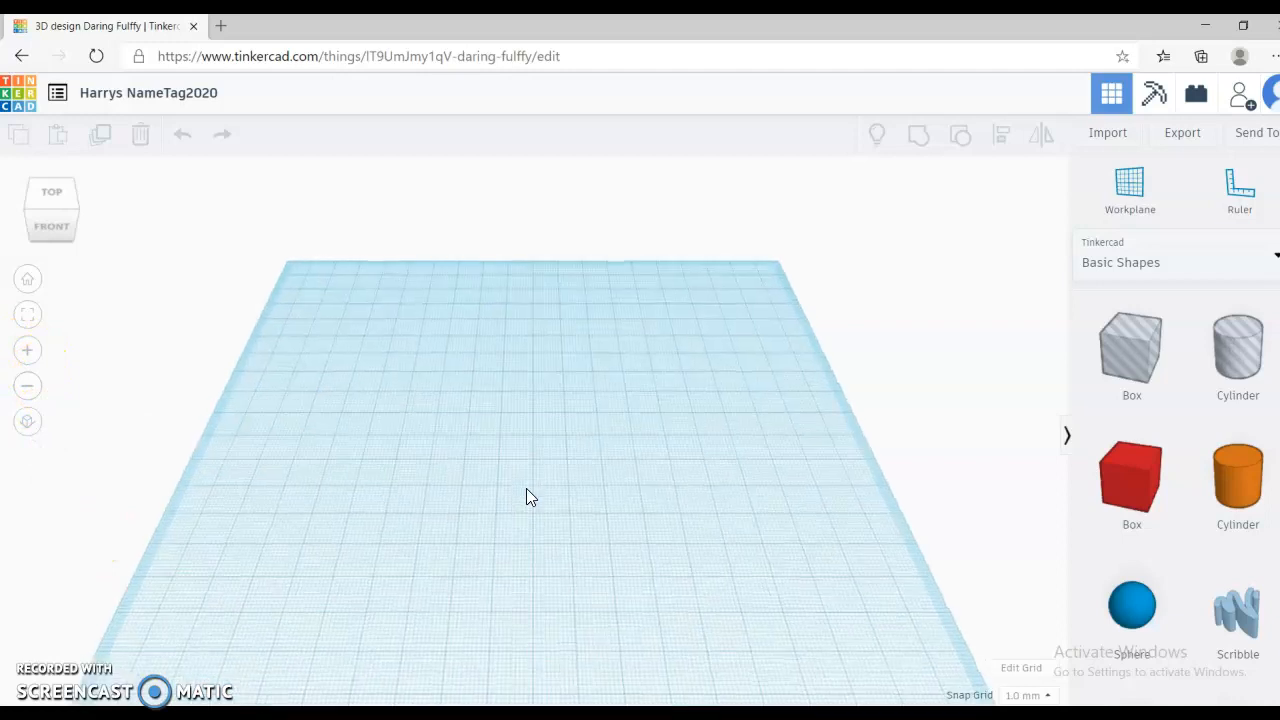
{"action": "scroll", "coordinate": [526, 488], "scroll_direction": "up", "scroll_amount": 3}
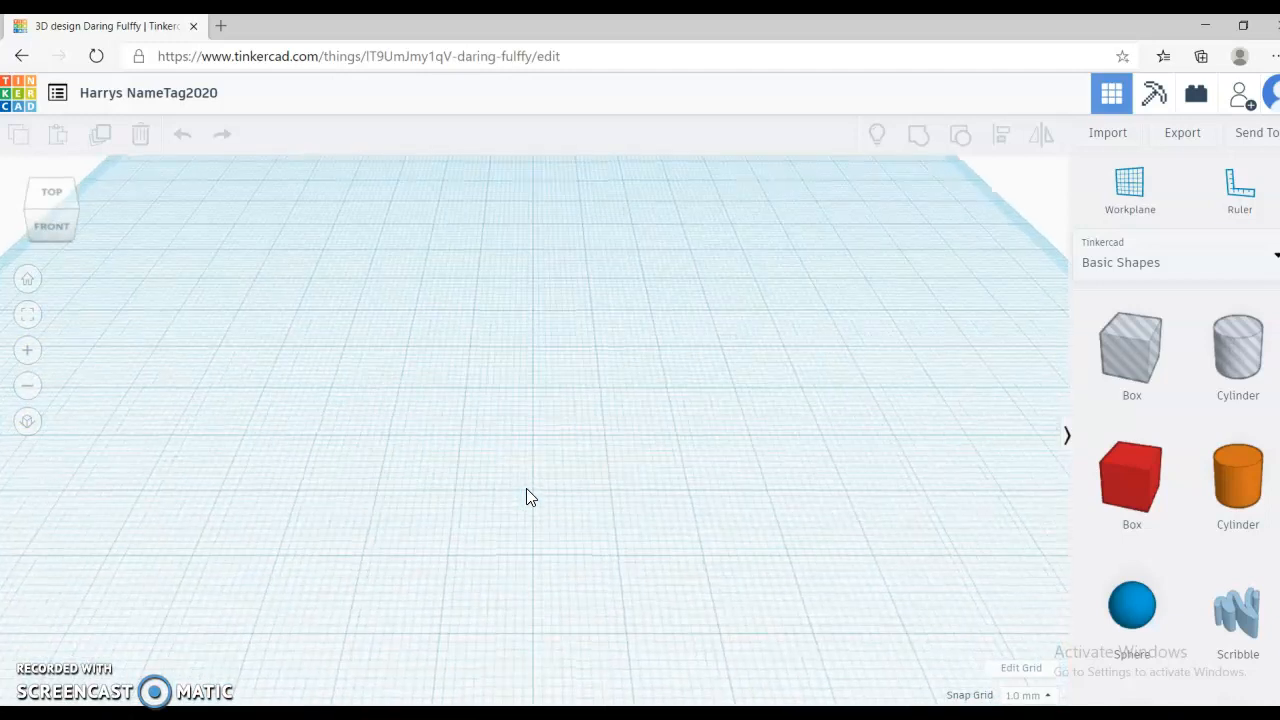
{"action": "scroll", "coordinate": [526, 488], "scroll_direction": "down", "scroll_amount": 3}
{"action": "scroll", "coordinate": [526, 496], "scroll_direction": "down", "scroll_amount": 3}
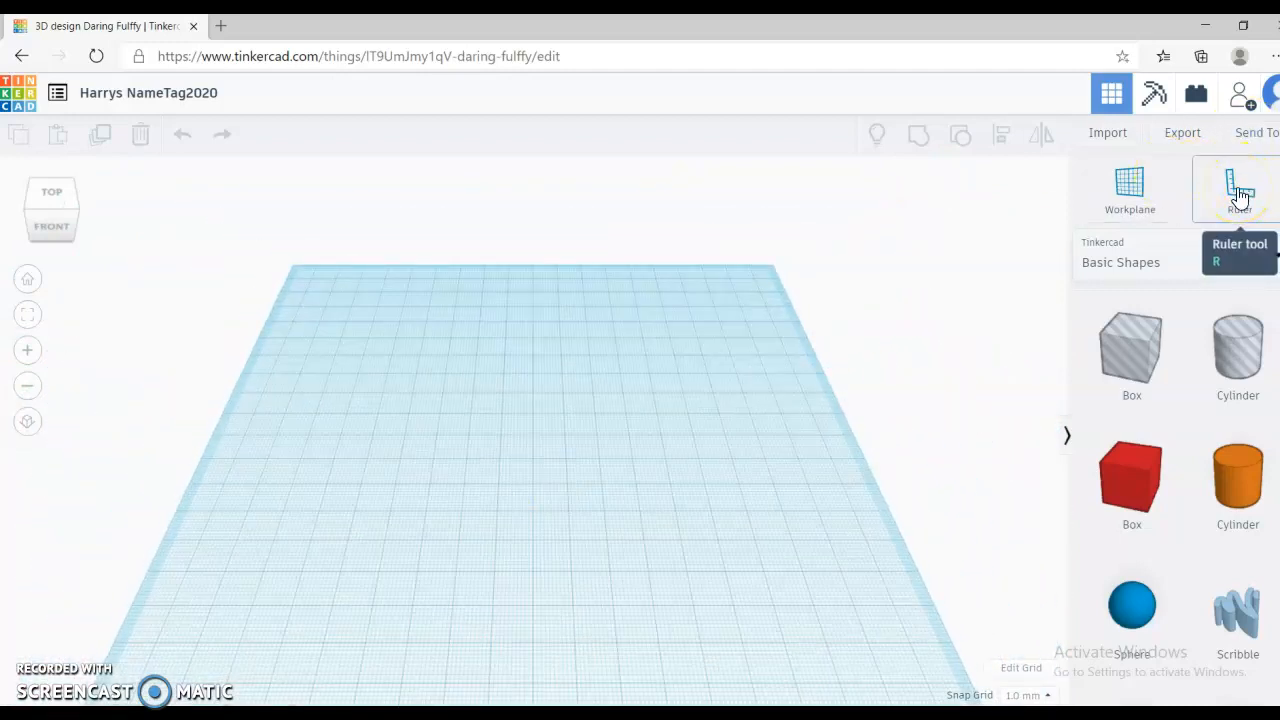
{"action": "scroll", "coordinate": [779, 368], "scroll_direction": "down", "scroll_amount": 2}
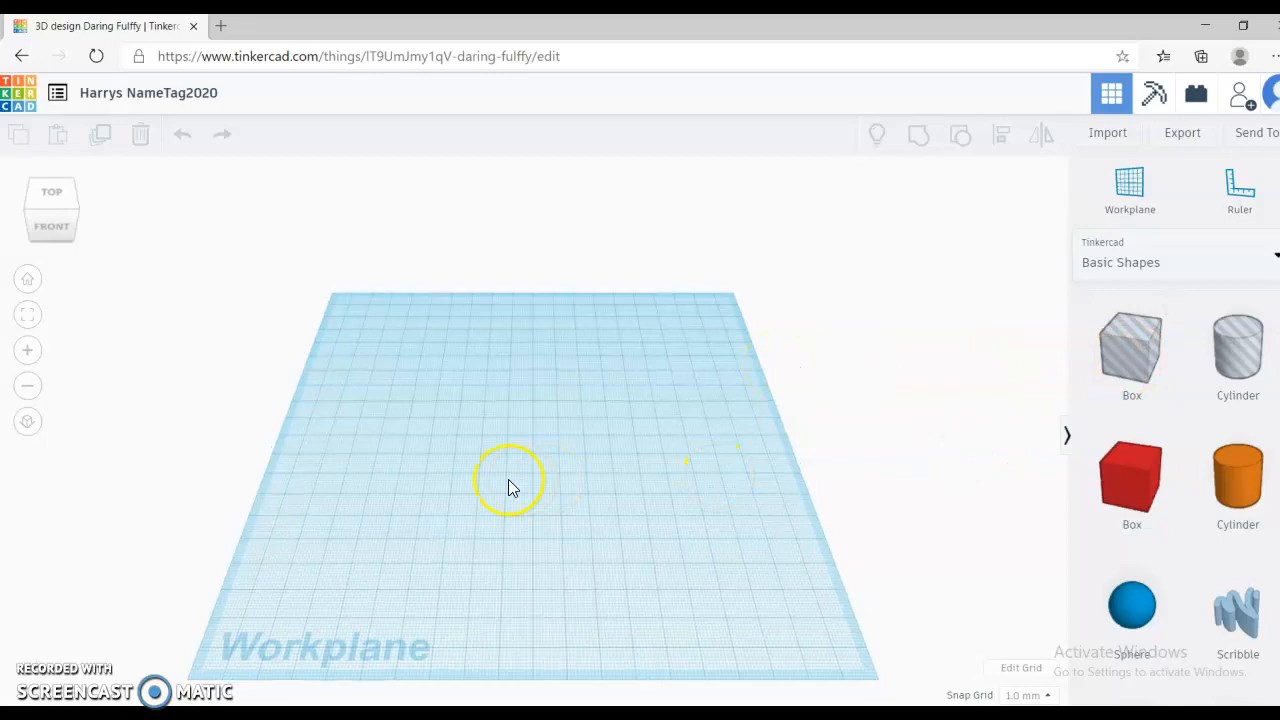
{"action": "scroll", "coordinate": [991, 480], "scroll_direction": "up", "scroll_amount": 5}
{"action": "right_click_drag", "start_coordinate": [991, 480], "coordinate": [897, 549]}
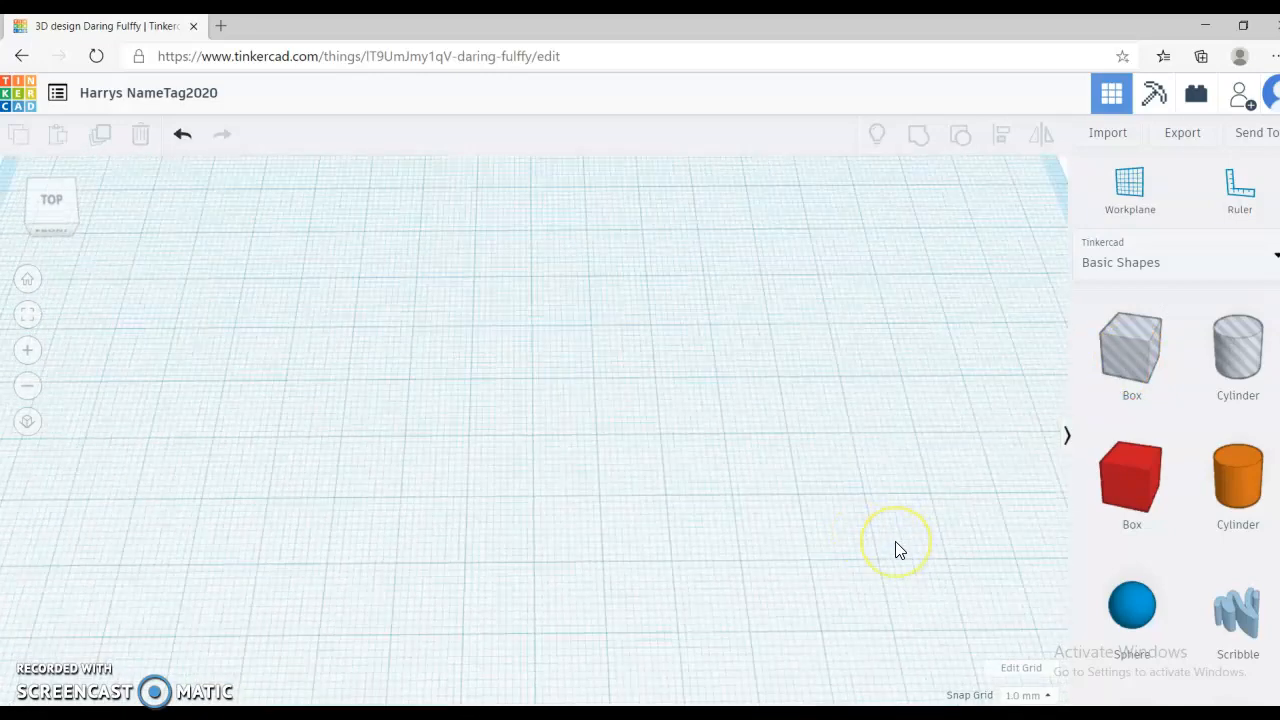
- Place a solid red box near the middle of the workplane and select it
{"action": "scroll", "coordinate": [895, 541], "scroll_direction": "down", "scroll_amount": 5}
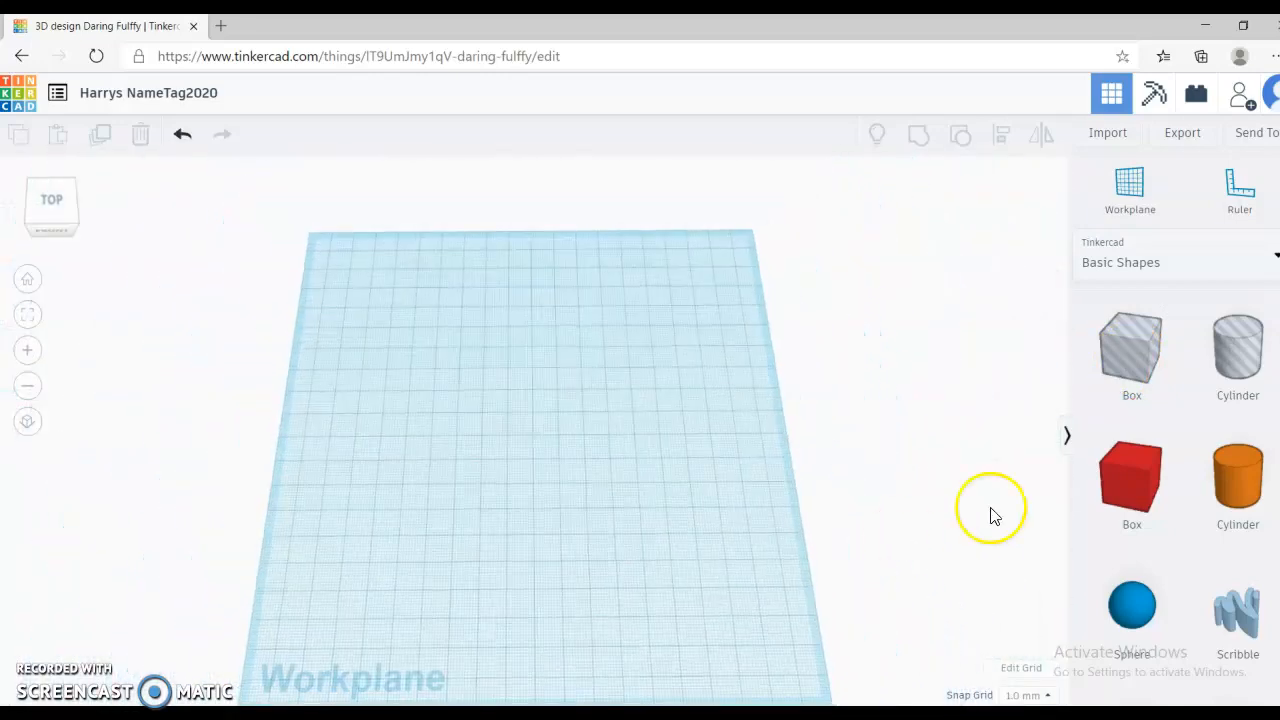
{"action": "left_click_drag", "start_coordinate": [1132, 480], "coordinate": [497, 466]}
{"action": "mouse_move", "coordinate": [550, 485]}
{"action": "right_mouse_down"}
{"action": "mouse_move", "coordinate": [518, 446]}
{"action": "mouse_move", "coordinate": [486, 458]}
{"action": "mouse_move", "coordinate": [443, 420]}
{"action": "mouse_move", "coordinate": [451, 408]}
{"action": "mouse_move", "coordinate": [514, 480]}
{"action": "mouse_move", "coordinate": [562, 498]}
{"action": "right_mouse_up"}
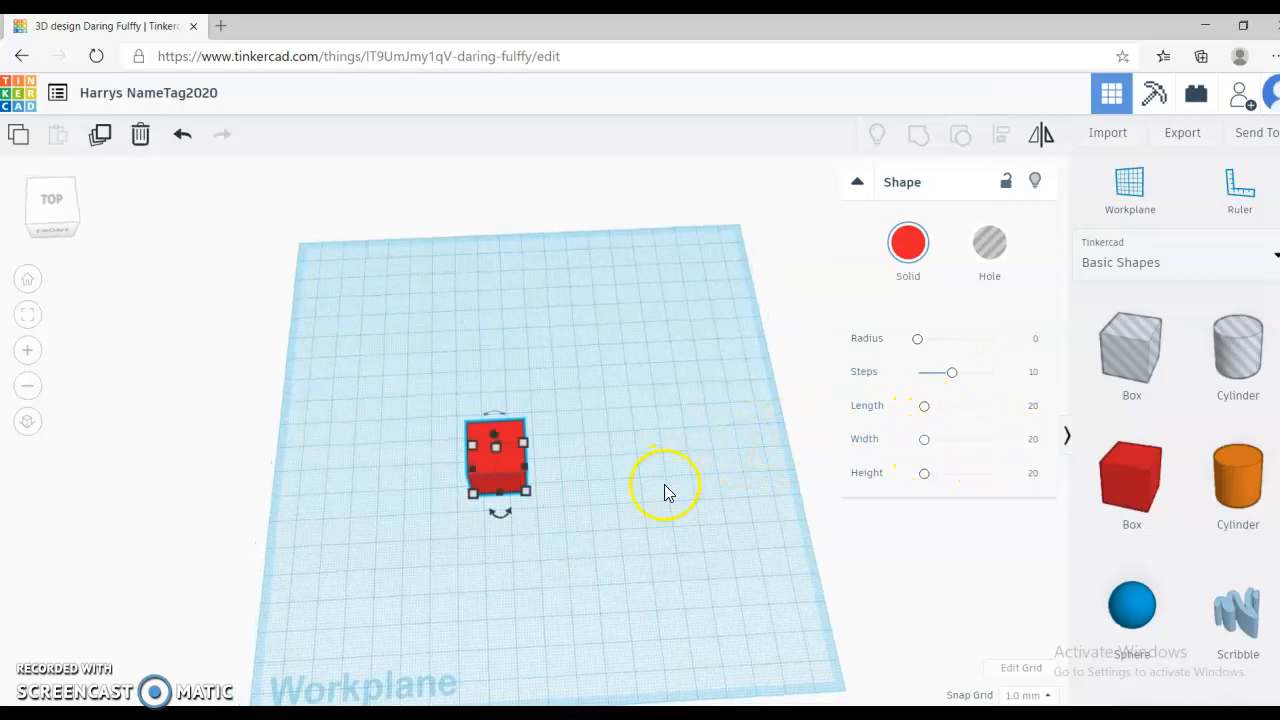
{"action": "right_click_drag", "start_coordinate": [654, 501], "coordinate": [580, 486]}
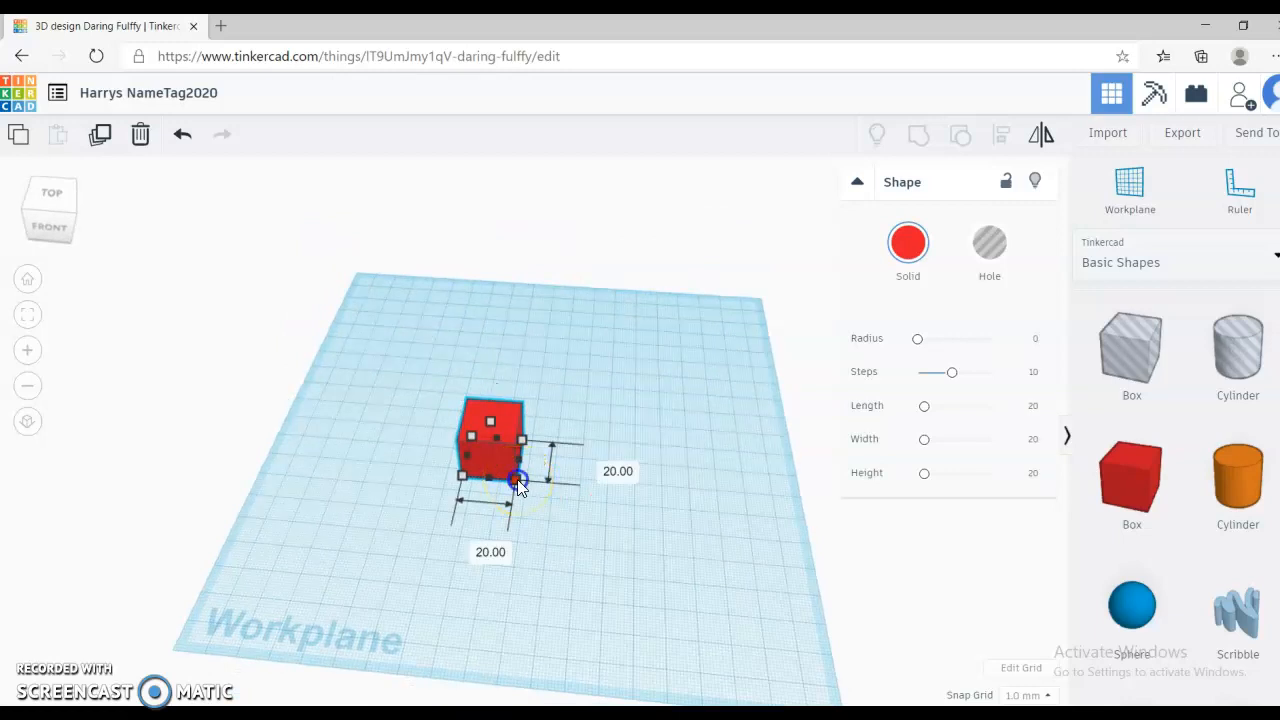
{"action": "left_click", "coordinate": [627, 545]}
{"action": "left_click", "coordinate": [496, 457]}
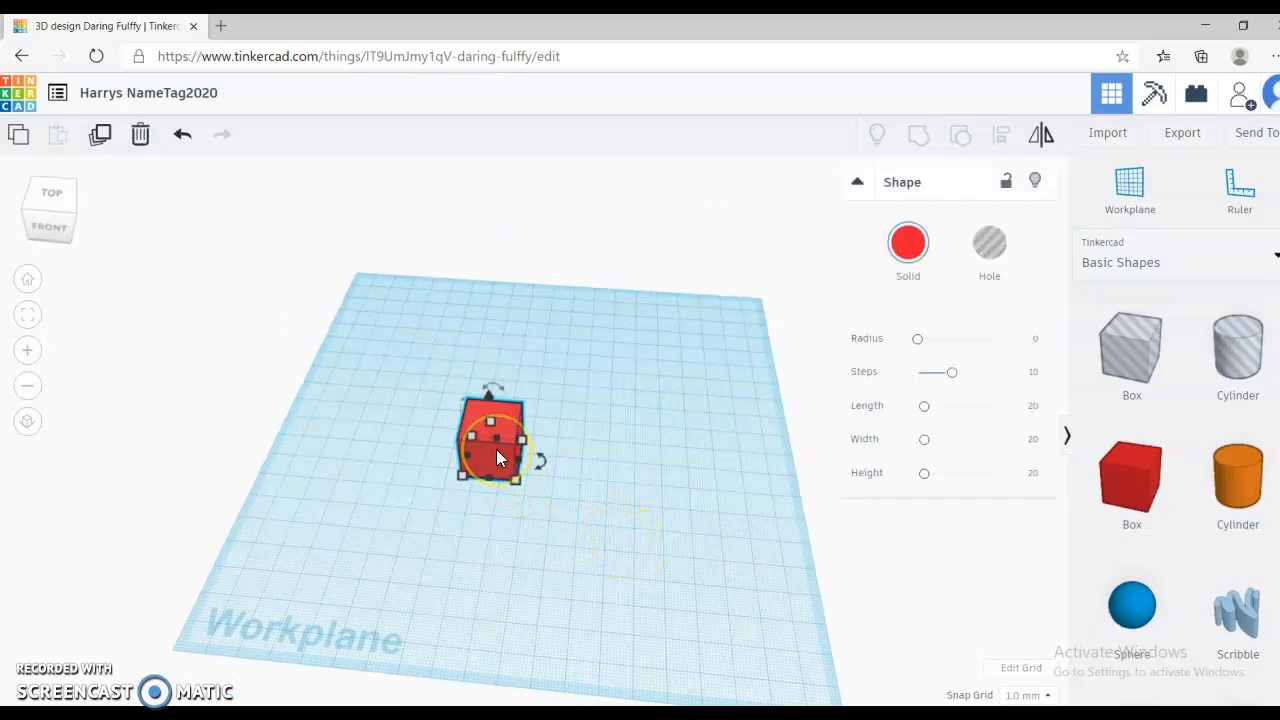
- Try setting the box's front edge to 40 mm and undo the change
{"action": "mouse_move", "coordinate": [515, 482]}
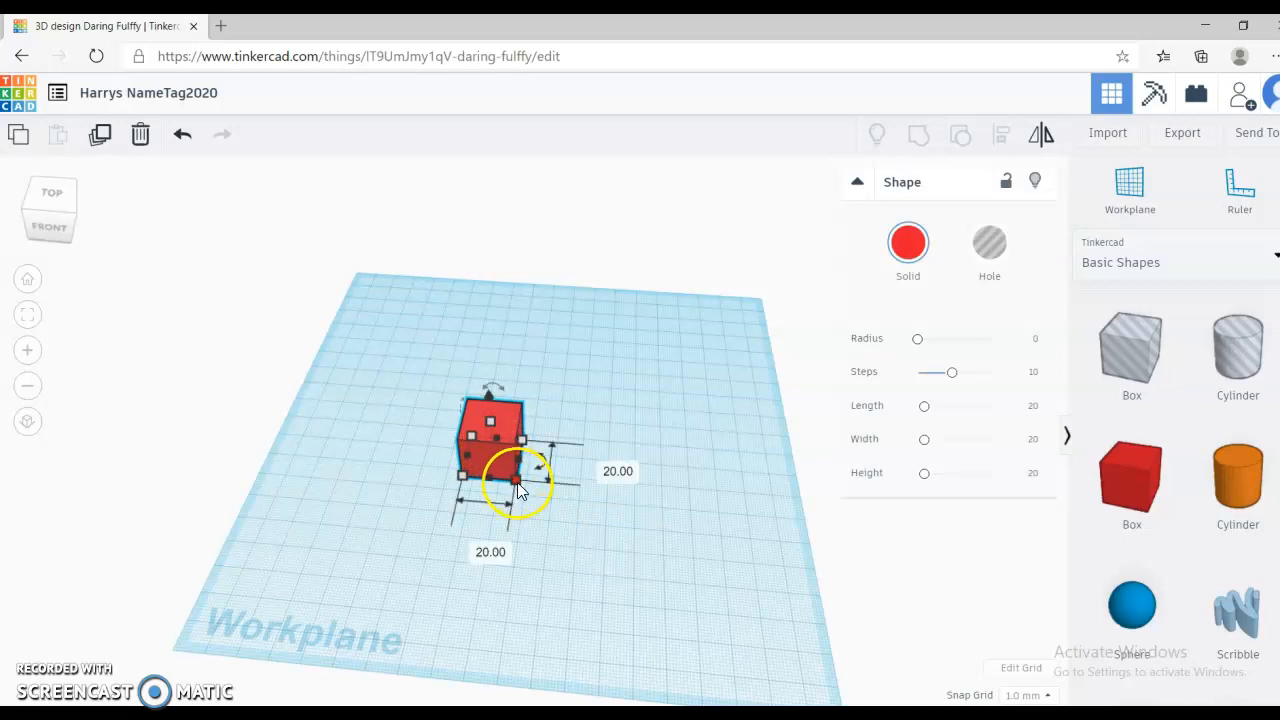
{"action": "left_click", "coordinate": [601, 468]}
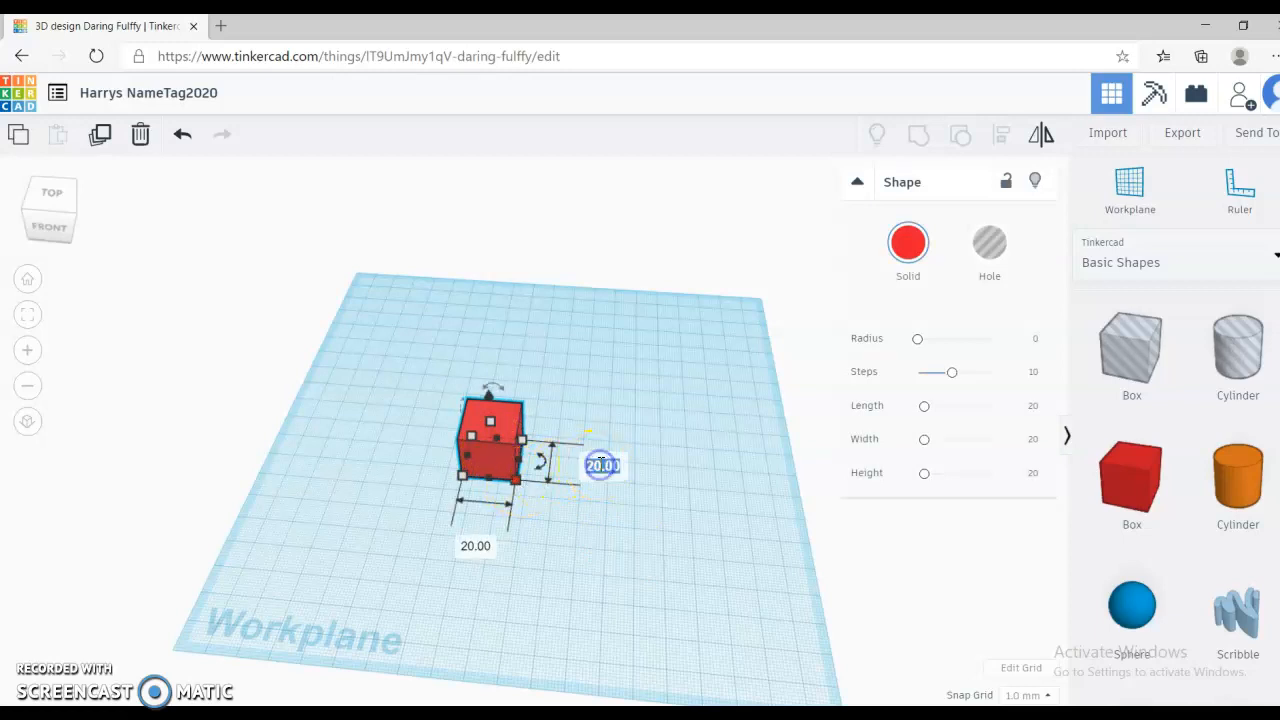
{"action": "left_click", "coordinate": [585, 500]}
{"action": "left_click", "coordinate": [478, 547]}
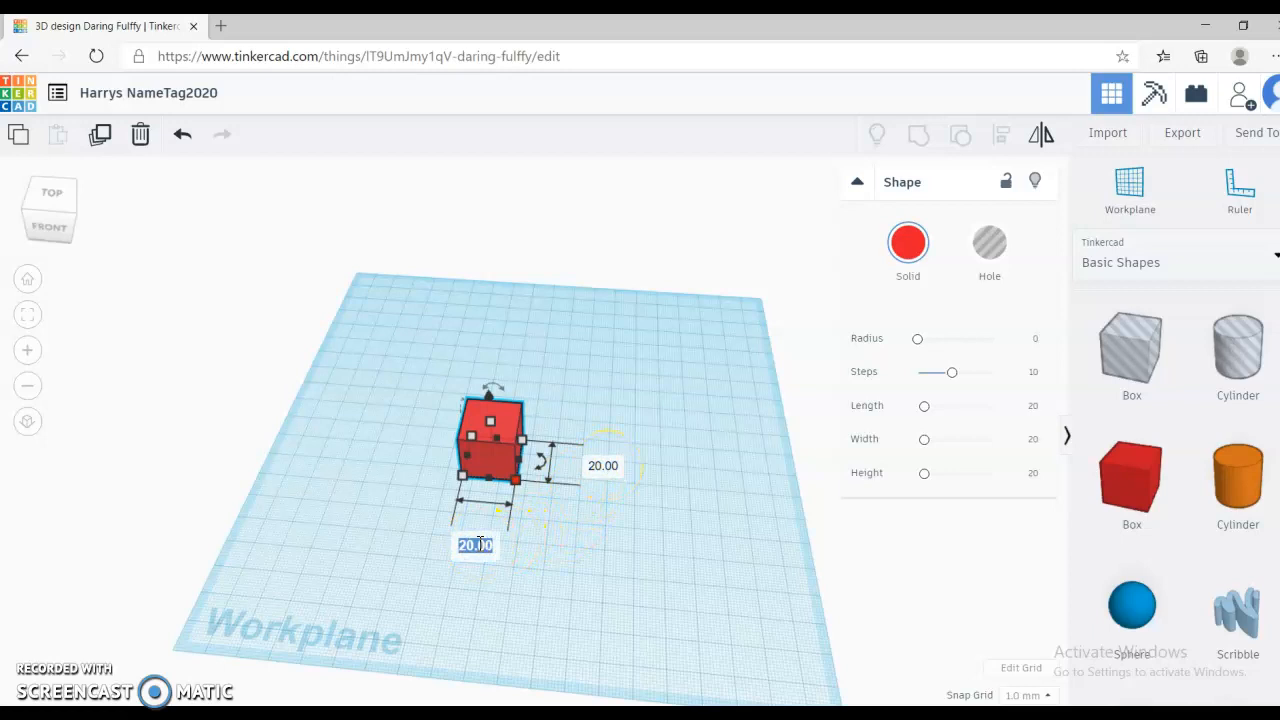
{"action": "type", "text": "40"}
{"action": "key", "text": "Return"}
{"action": "right_click_drag", "start_coordinate": [691, 623], "coordinate": [686, 594]}
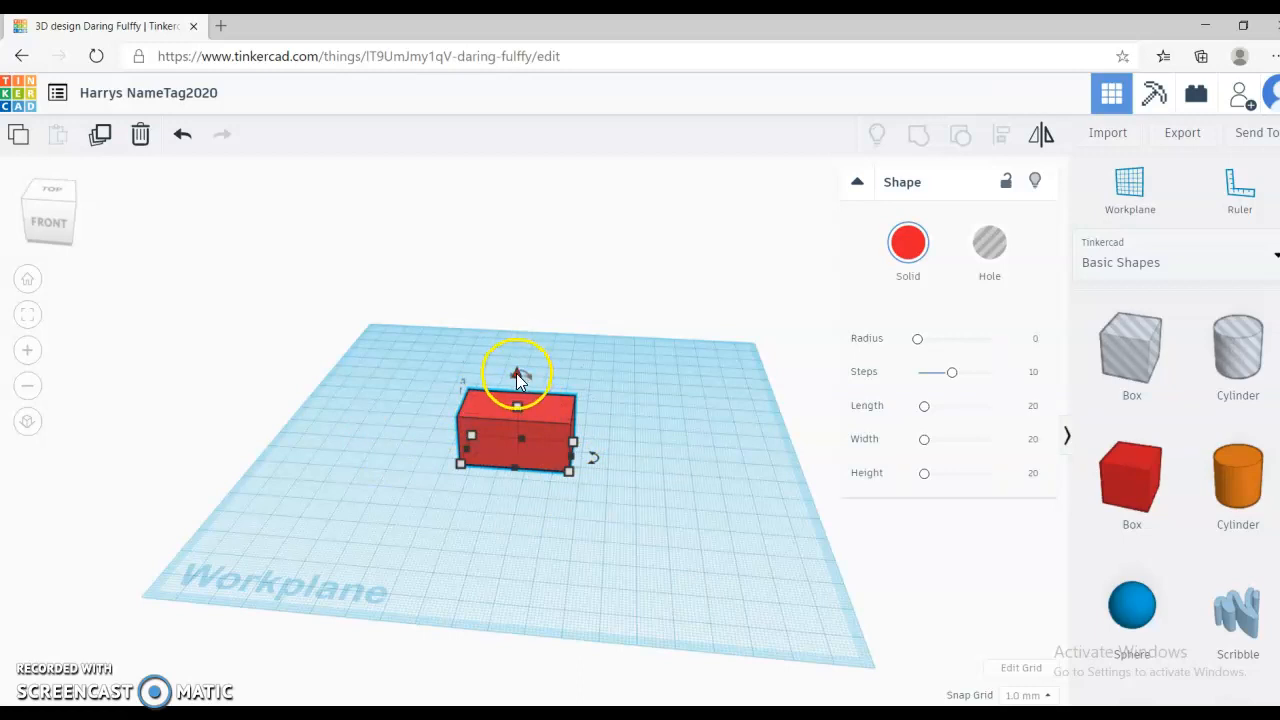
{"action": "mouse_move", "coordinate": [593, 458]}
{"action": "left_mouse_down"}
{"action": "mouse_move", "coordinate": [592, 475]}
{"action": "mouse_move", "coordinate": [615, 457]}
{"action": "left_mouse_up"}
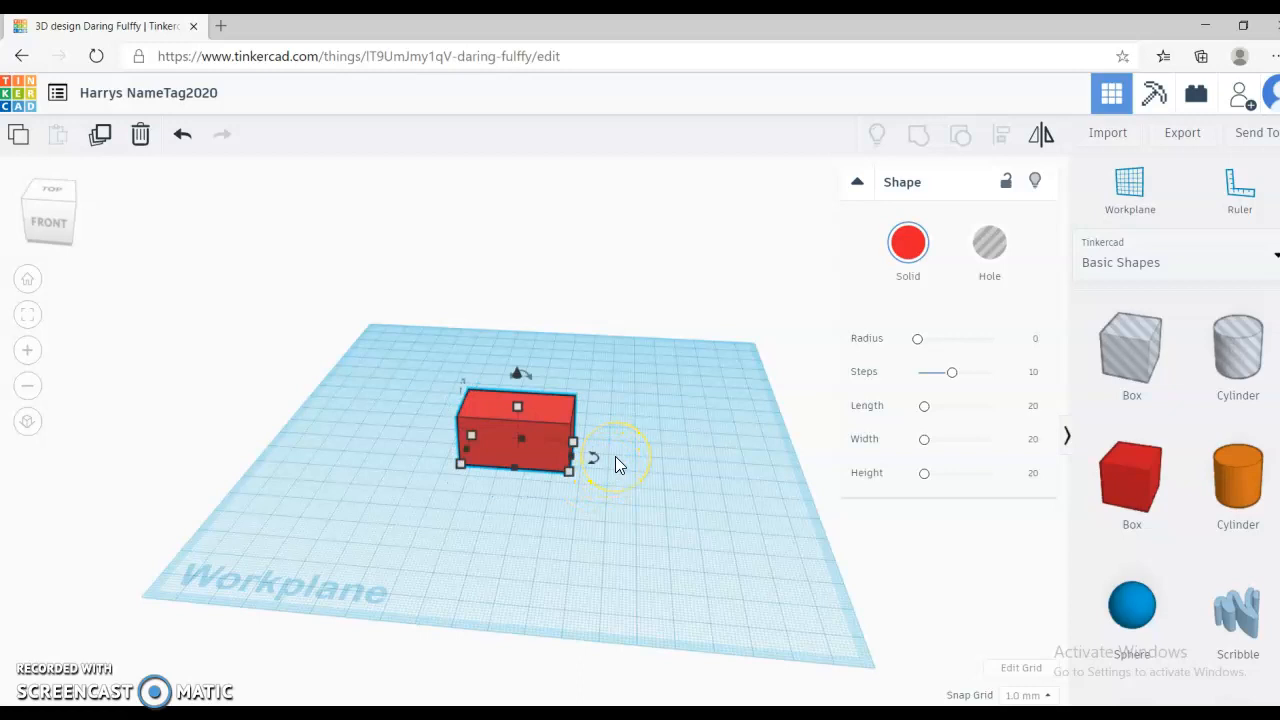
{"action": "key", "text": "ctrl+z"}
- Set the red box's front edge to 40 mm and its height to 3 mm
{"action": "left_click", "coordinate": [510, 474]}
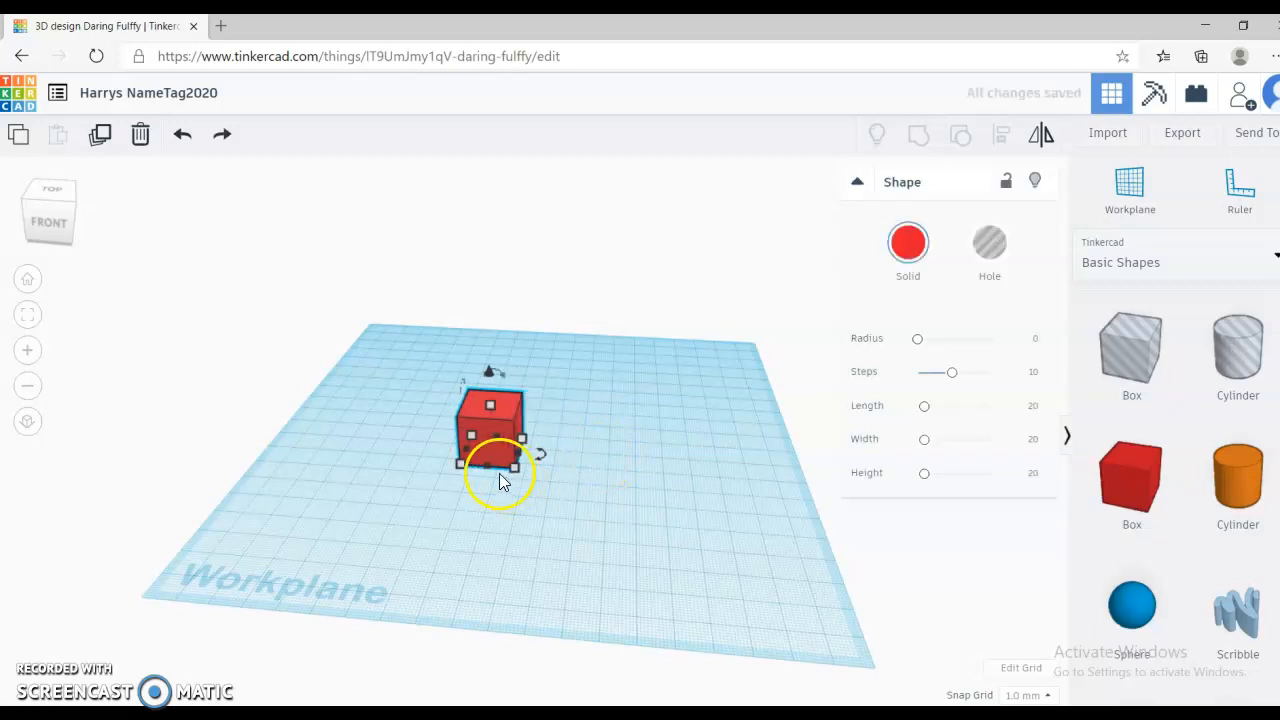
{"action": "left_click", "coordinate": [468, 517]}
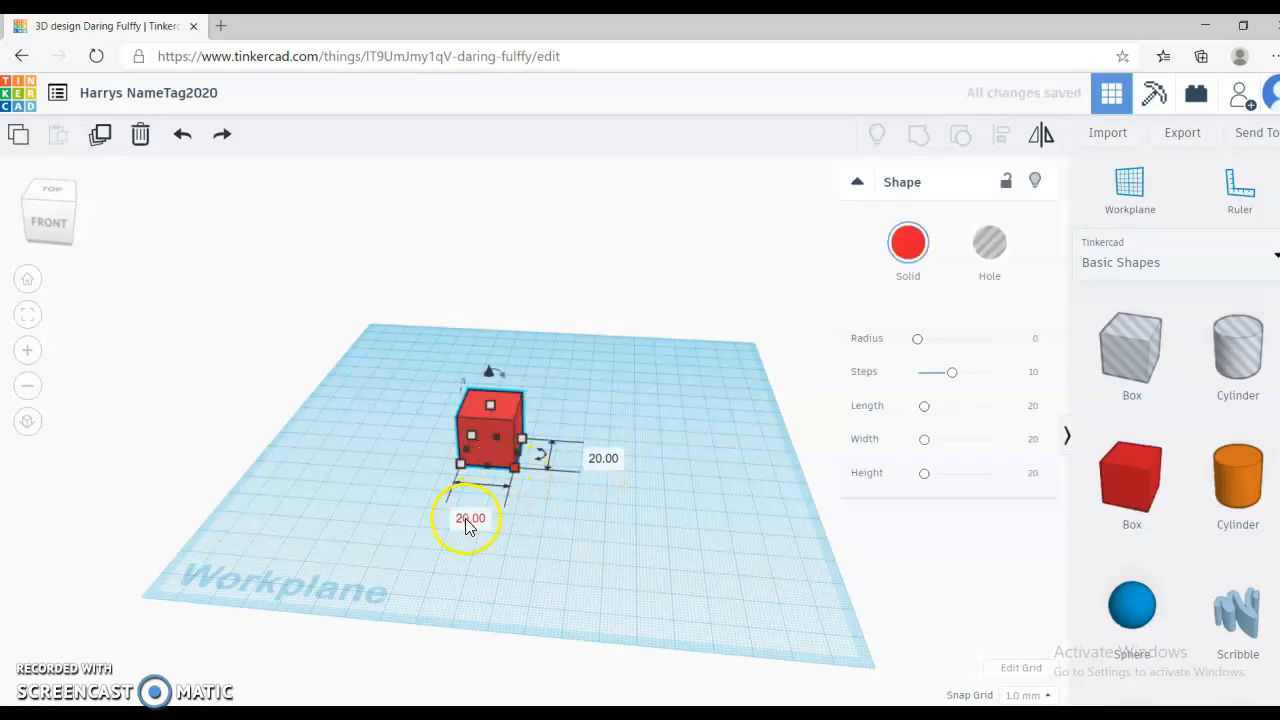
{"action": "type", "text": "40"}
{"action": "key", "text": "Return"}
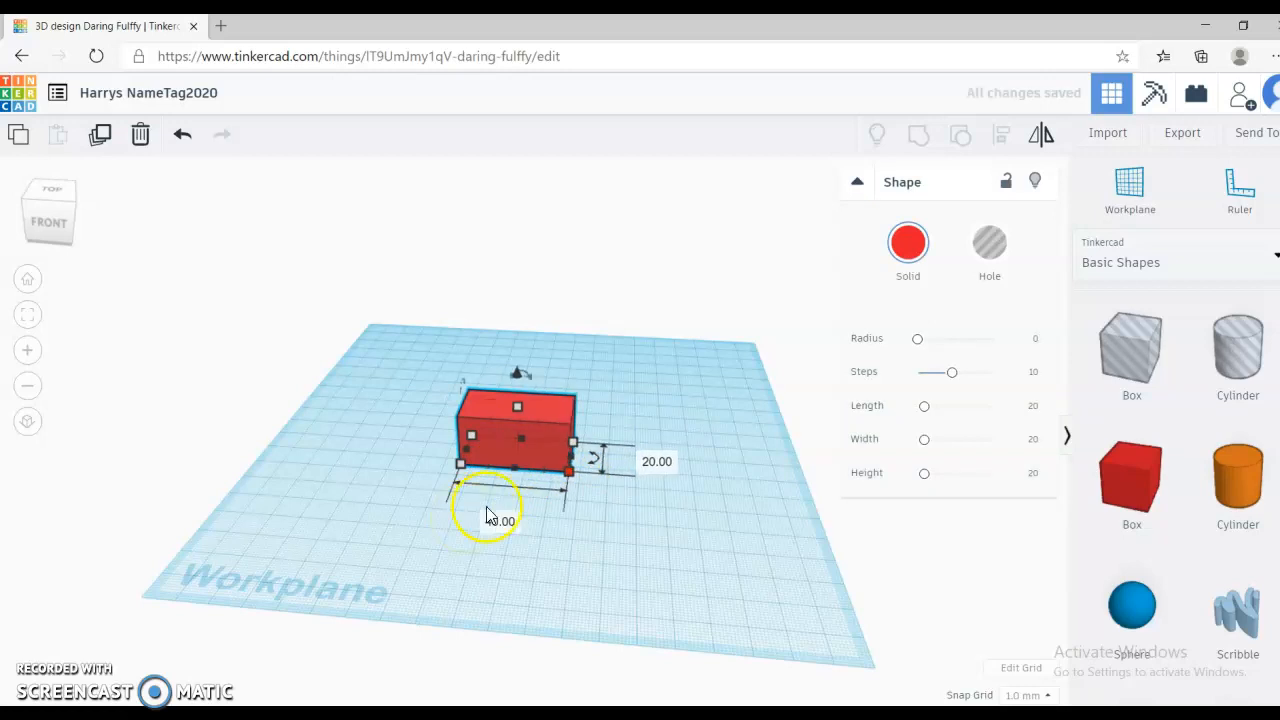
{"action": "left_click", "coordinate": [615, 431]}
{"action": "type", "text": "3"}
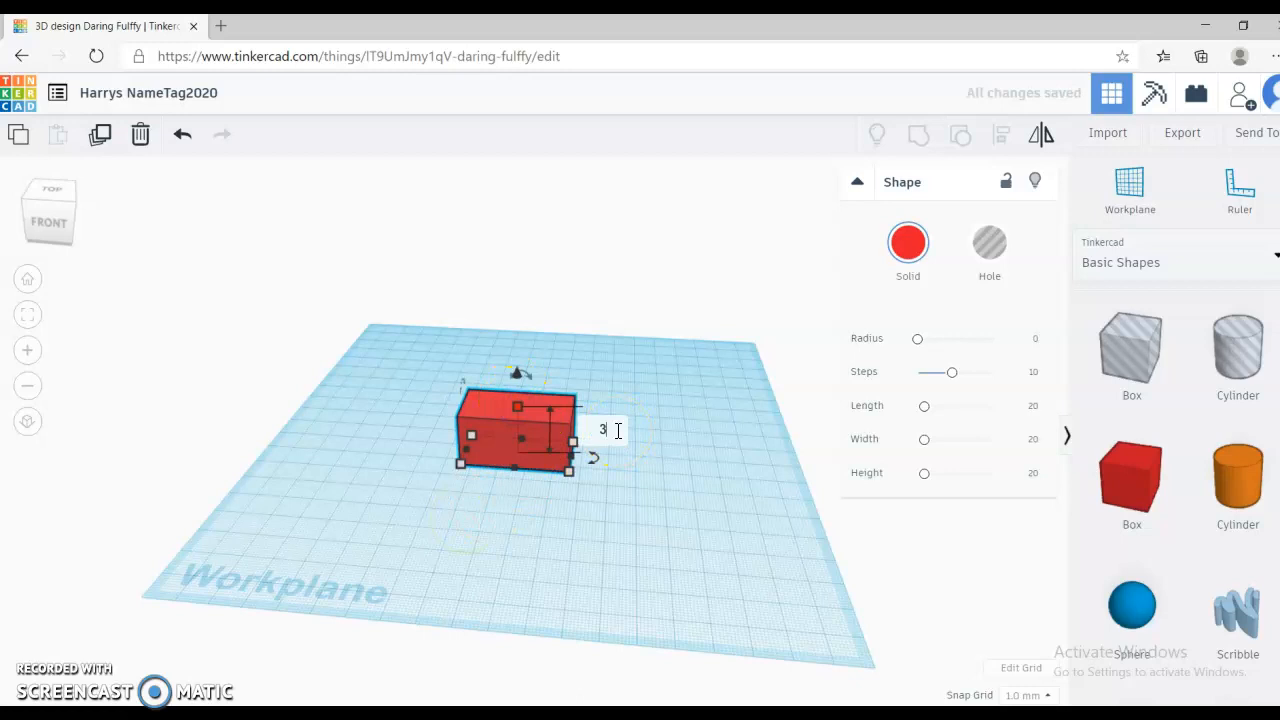
{"action": "key", "text": "Return"}
{"action": "left_click", "coordinate": [634, 526]}
{"action": "right_click_drag", "start_coordinate": [634, 526], "coordinate": [661, 561]}
{"action": "left_click", "coordinate": [580, 482]}
{"action": "mouse_move", "coordinate": [575, 488]}
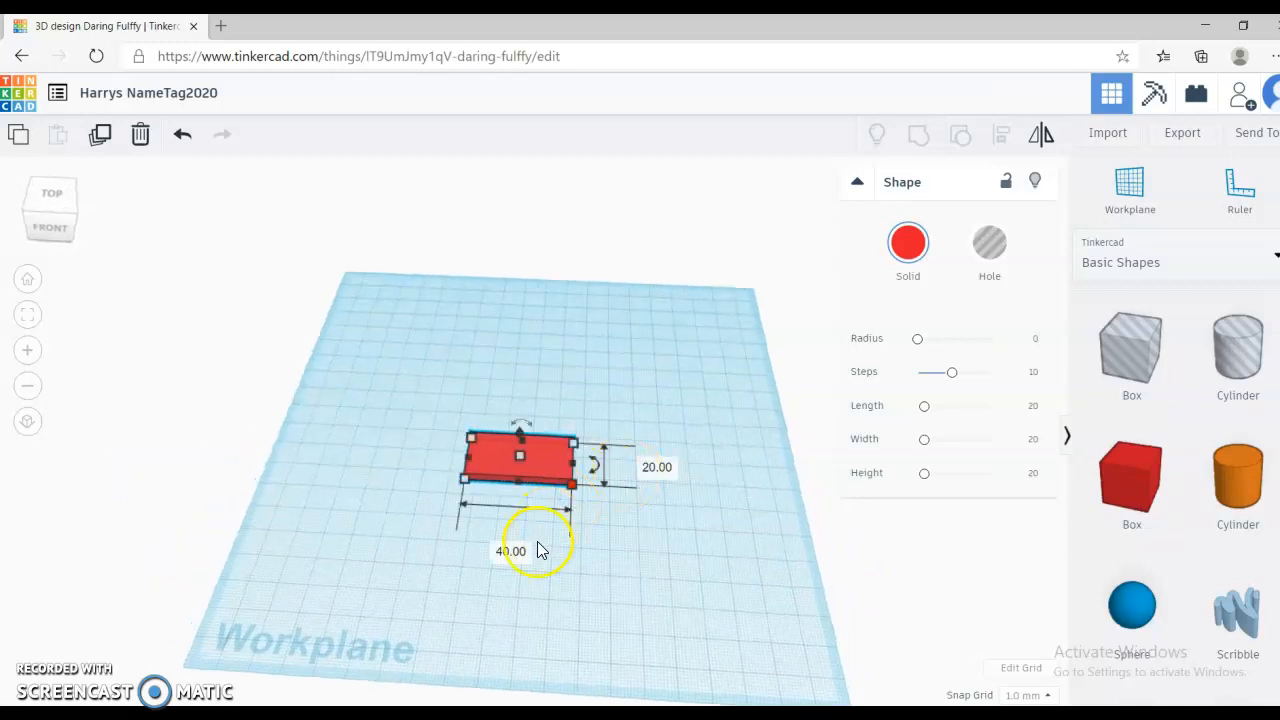
{"action": "left_click", "coordinate": [521, 456]}
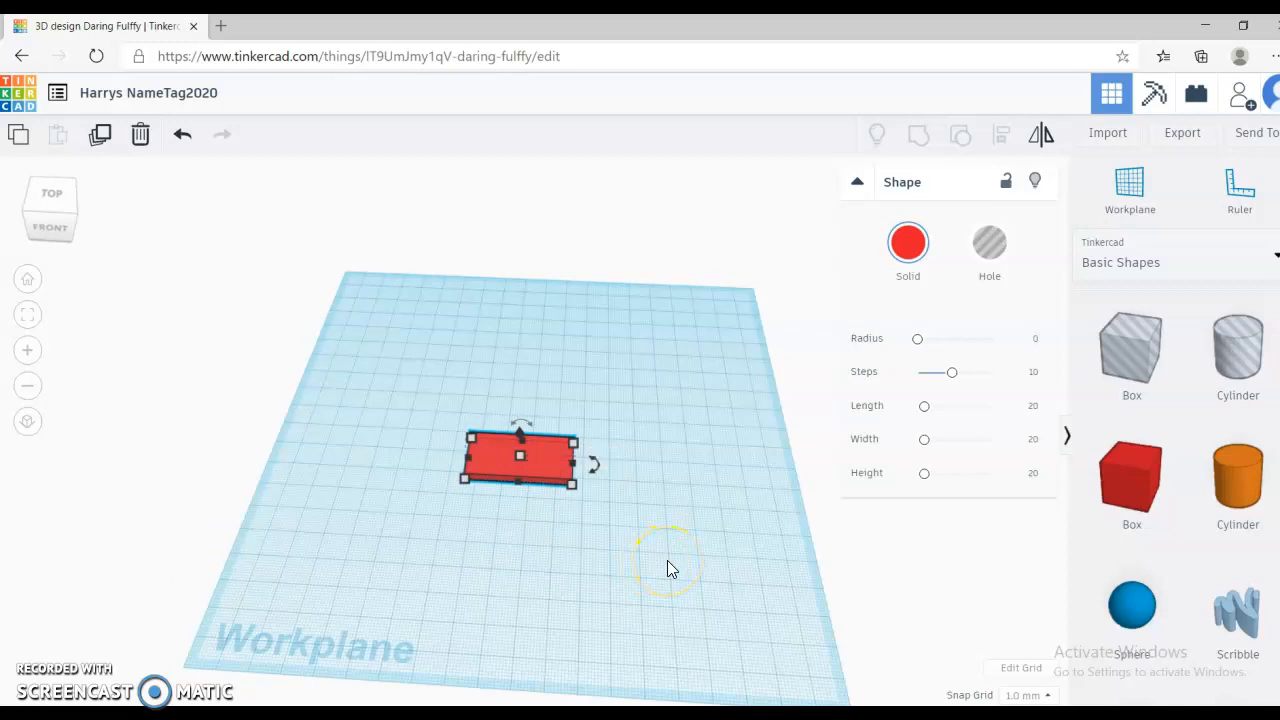
- Place a solid cylinder on the workplane just beside the left end of the flat red box
{"action": "right_click_drag", "start_coordinate": [667, 560], "coordinate": [680, 583]}
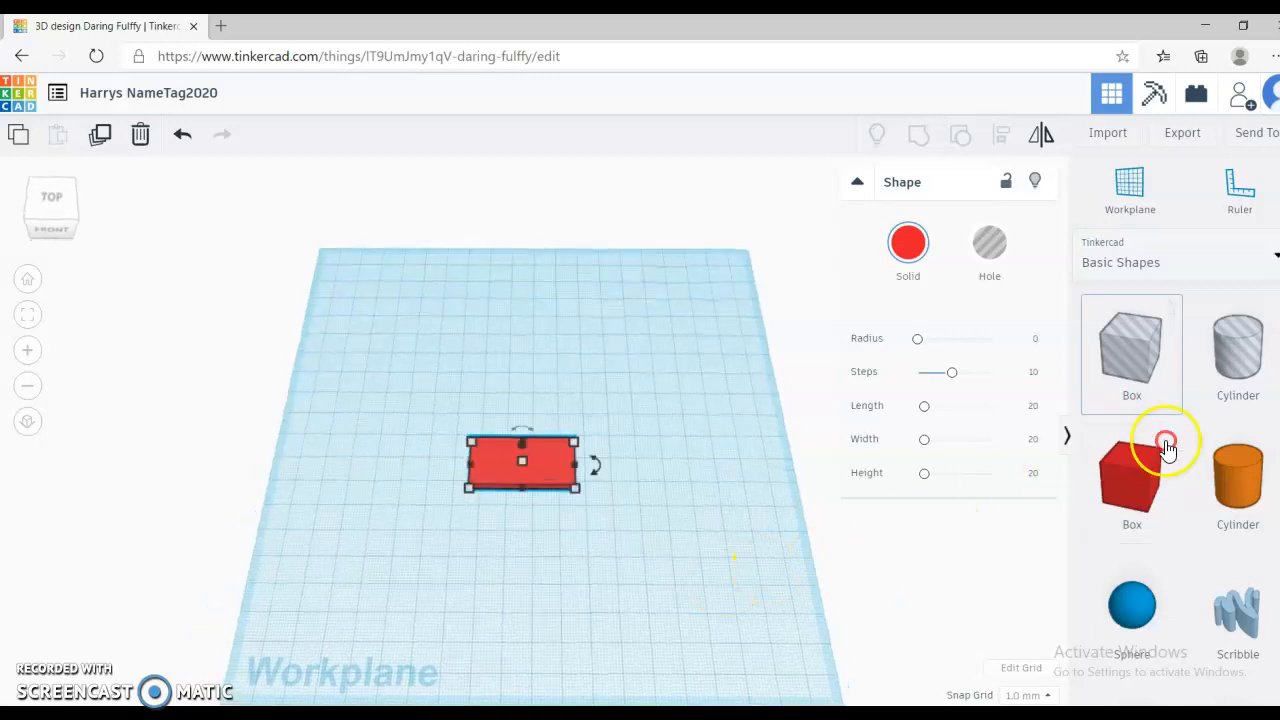
{"action": "left_click_drag", "start_coordinate": [1249, 491], "coordinate": [431, 471]}
{"action": "right_click_drag", "start_coordinate": [462, 521], "coordinate": [452, 493]}
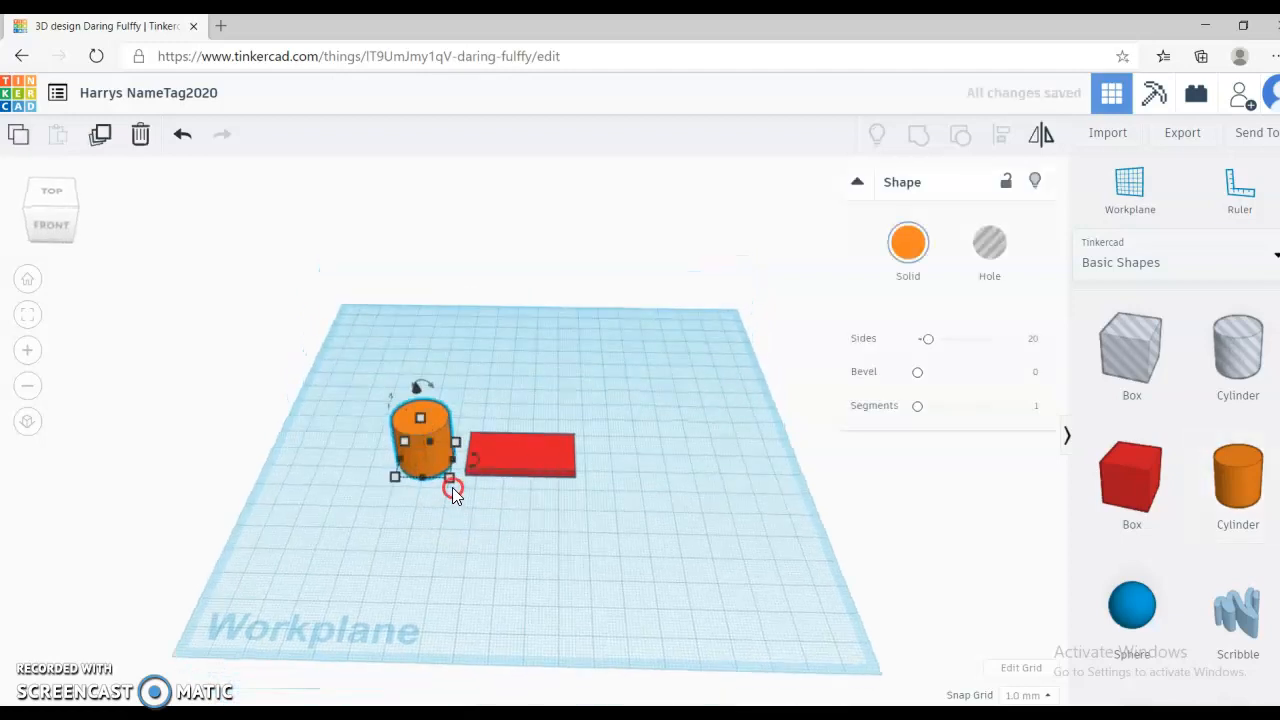
{"action": "mouse_move", "coordinate": [448, 480]}
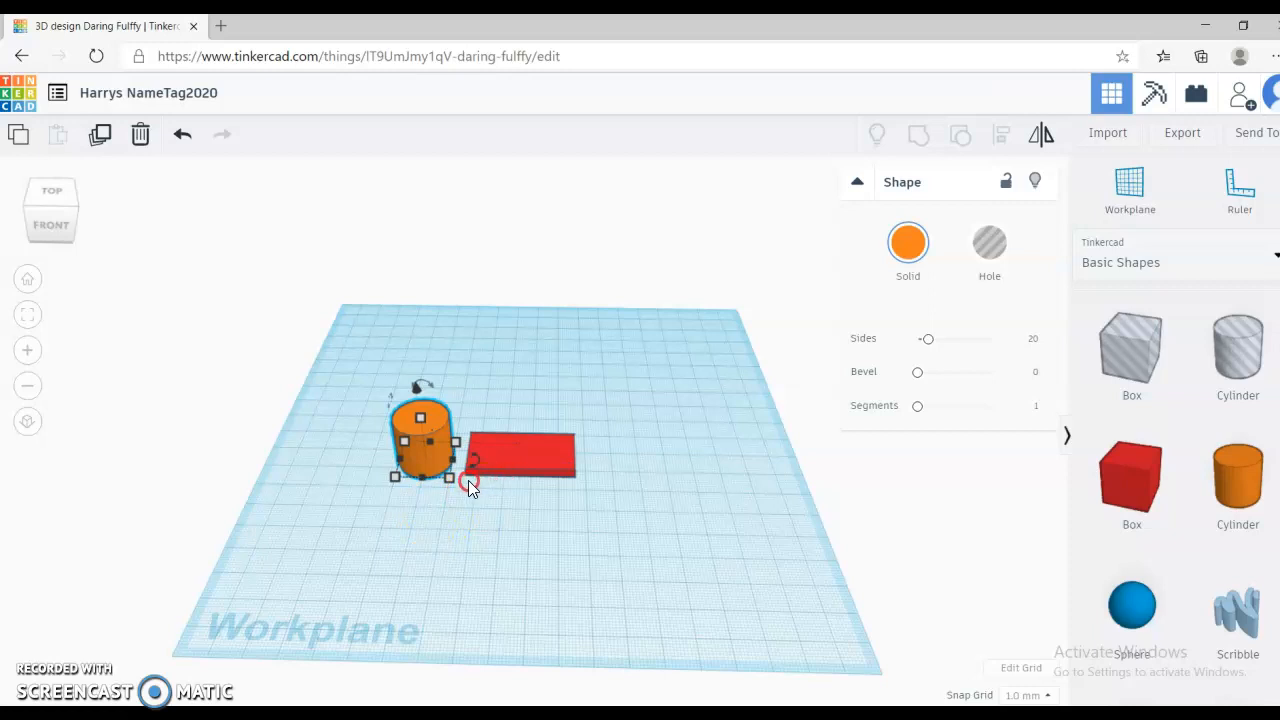
- Set the cylinder's height to 3 mm
{"action": "left_click", "coordinate": [421, 417]}
{"action": "left_click", "coordinate": [506, 441]}
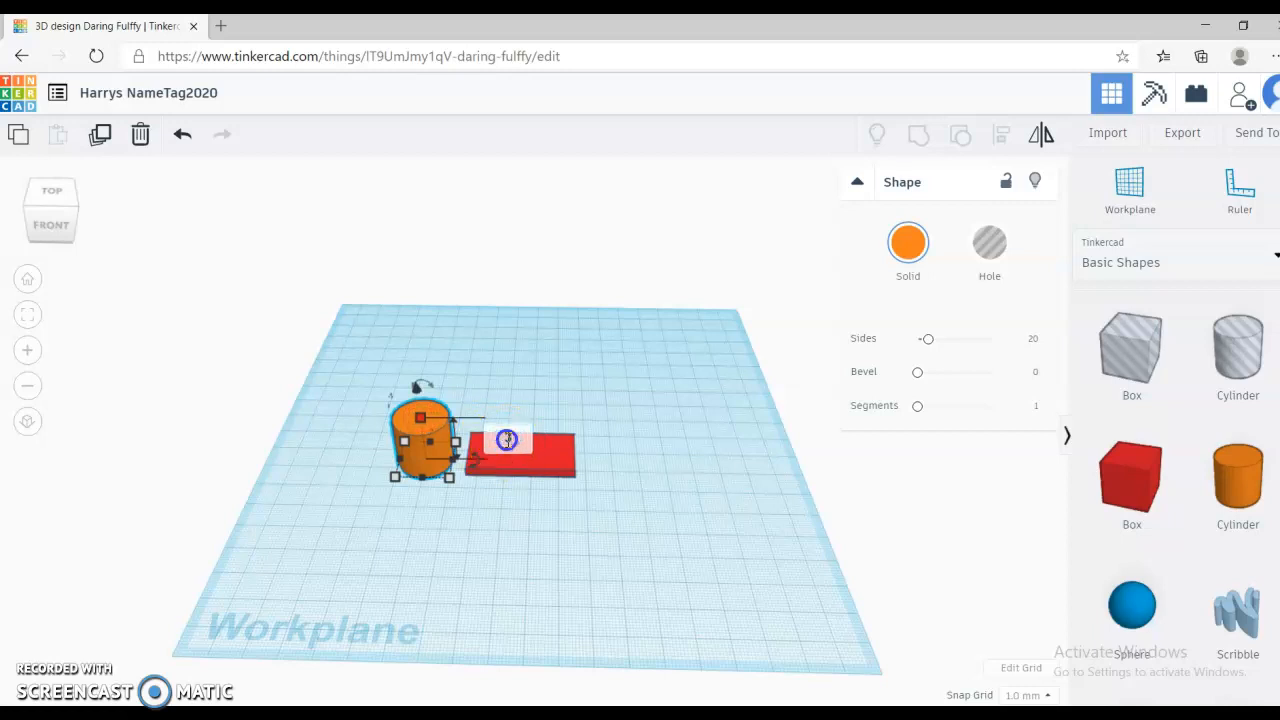
{"action": "type", "text": "3"}
{"action": "key", "text": "Return"}
{"action": "right_click_drag", "start_coordinate": [557, 580], "coordinate": [575, 638]}
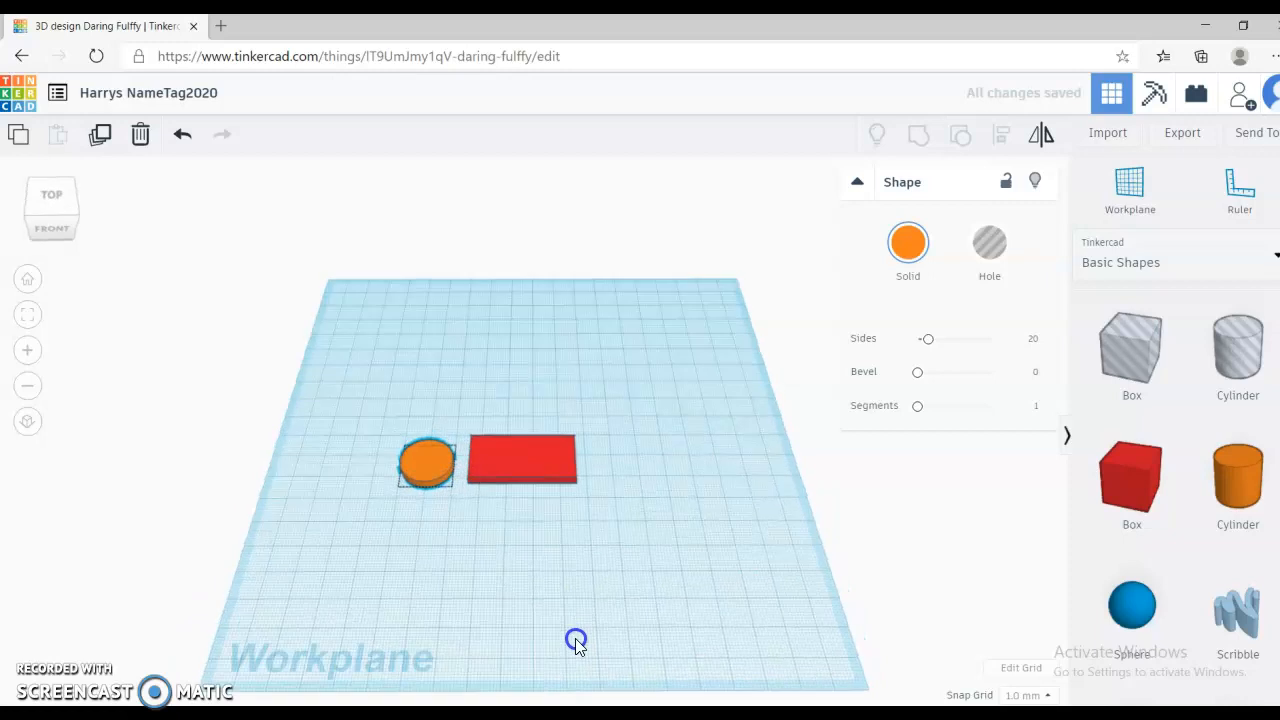
{"action": "right_click_drag", "start_coordinate": [557, 594], "coordinate": [529, 529]}
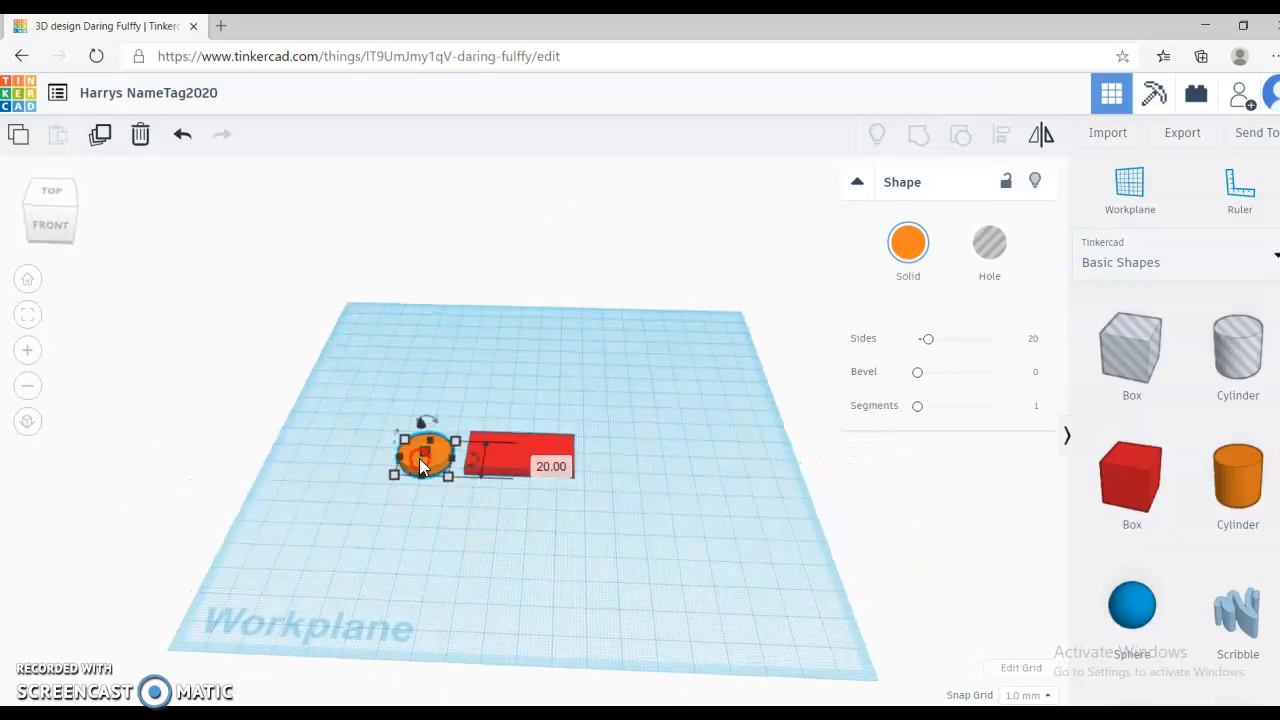
- Change the cylinder's solid colour to the preset medium green
{"action": "left_click", "coordinate": [908, 245]}
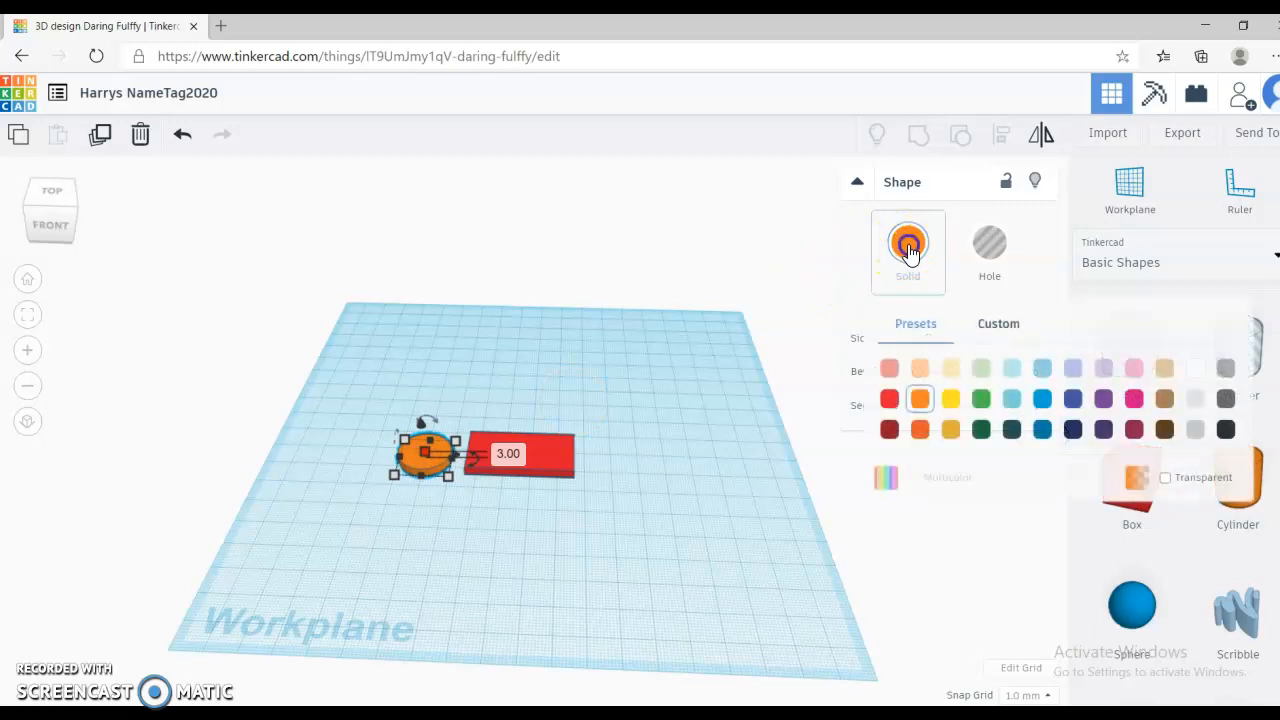
{"action": "left_click", "coordinate": [981, 400]}
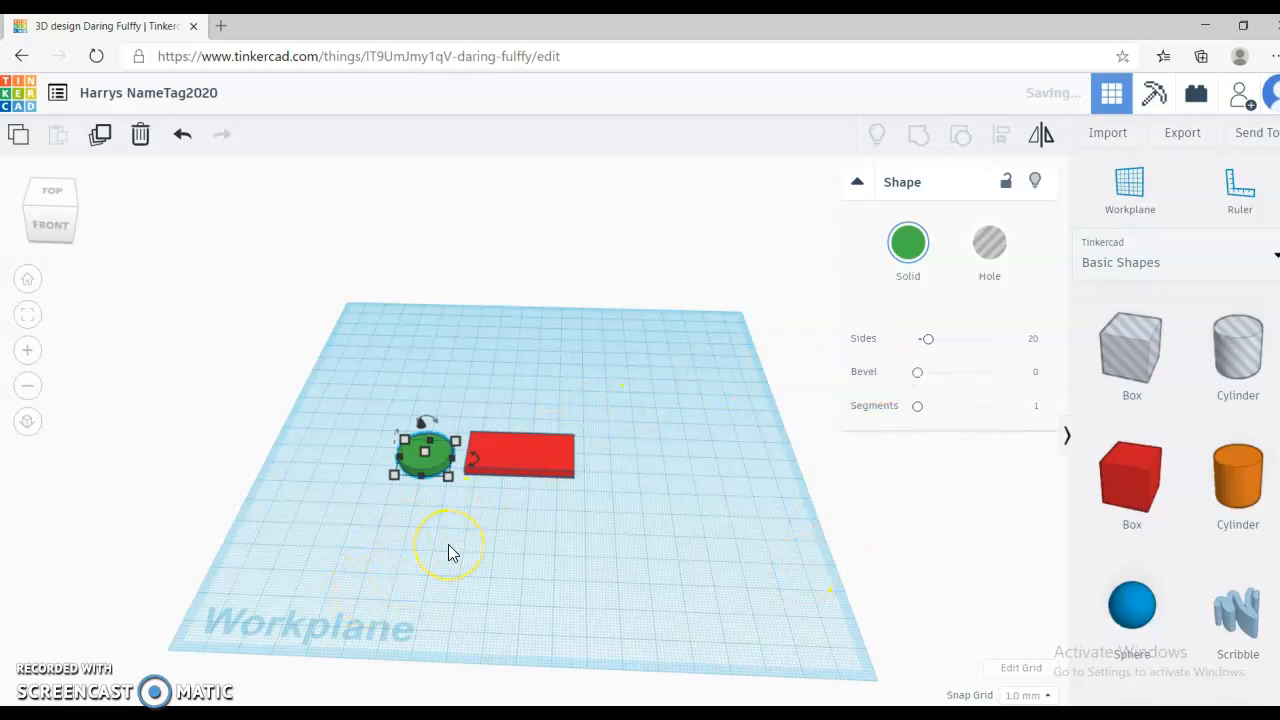
{"action": "right_click_drag", "start_coordinate": [448, 546], "coordinate": [454, 600]}
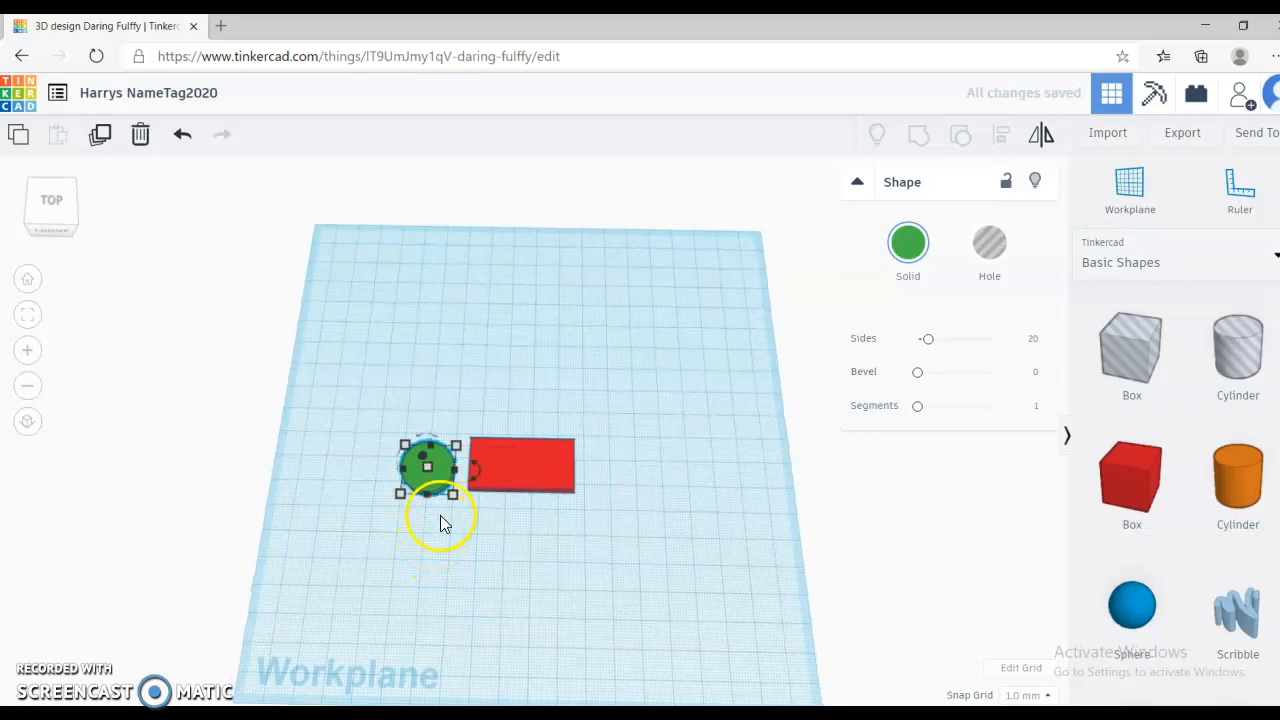
- Move the green cylinder onto the red box's left end so that half of it forms a rounded end flush with the long sides
{"action": "scroll", "coordinate": [440, 518], "scroll_direction": "up", "scroll_amount": 2}
{"action": "scroll", "coordinate": [370, 577], "scroll_direction": "up", "scroll_amount": 2}
{"action": "left_click_drag", "start_coordinate": [351, 527], "coordinate": [427, 509]}
{"action": "right_click_drag", "start_coordinate": [468, 578], "coordinate": [477, 650]}
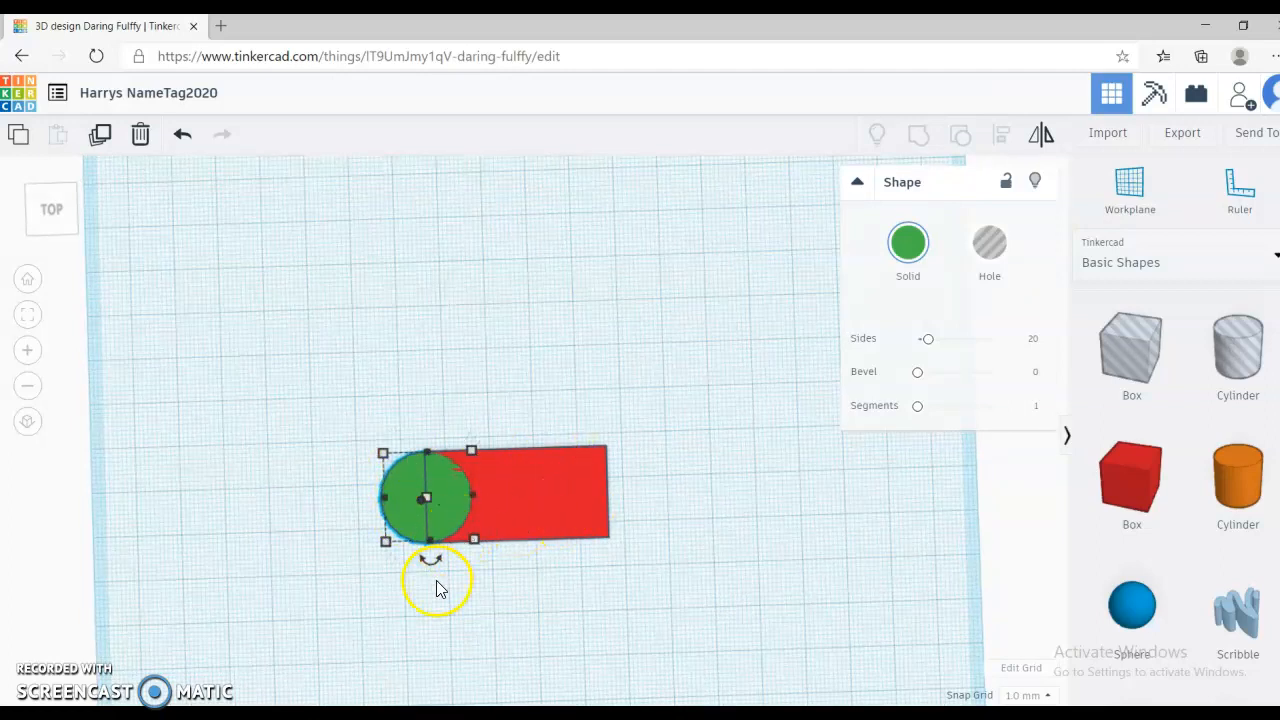
{"action": "right_click_drag", "start_coordinate": [430, 575], "coordinate": [451, 614]}
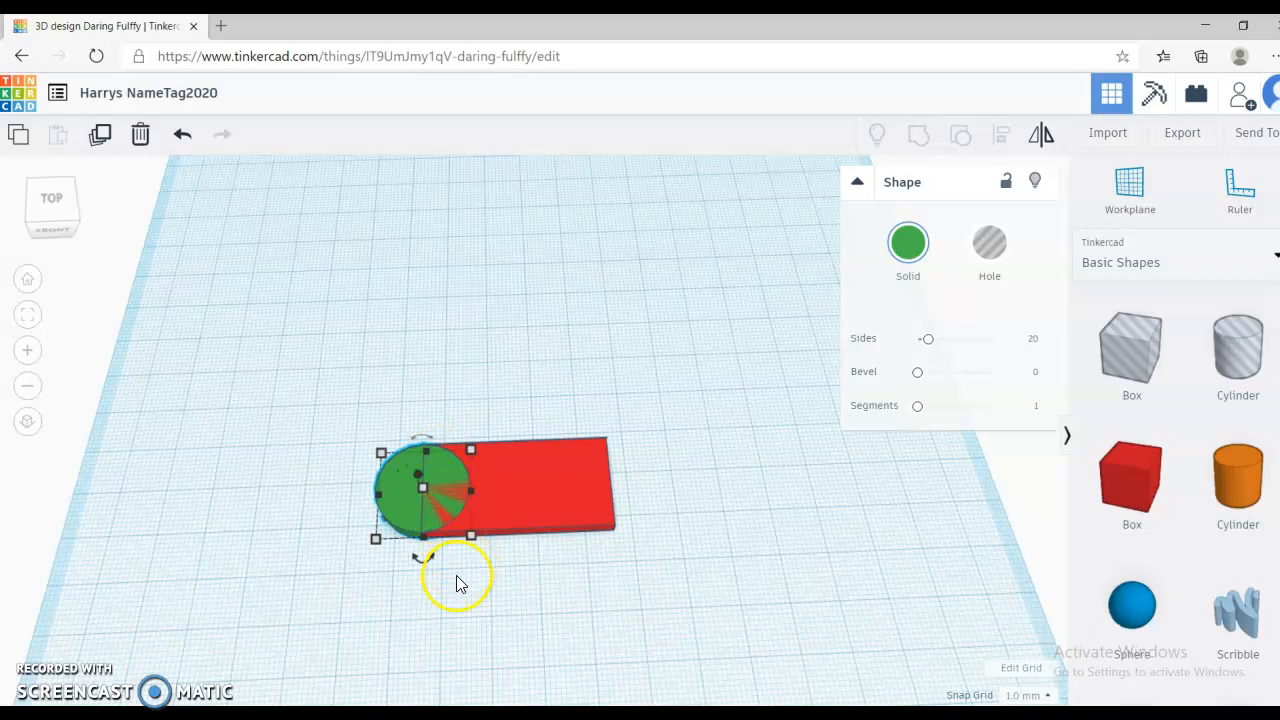
{"action": "right_click_drag", "start_coordinate": [465, 673], "coordinate": [453, 669]}
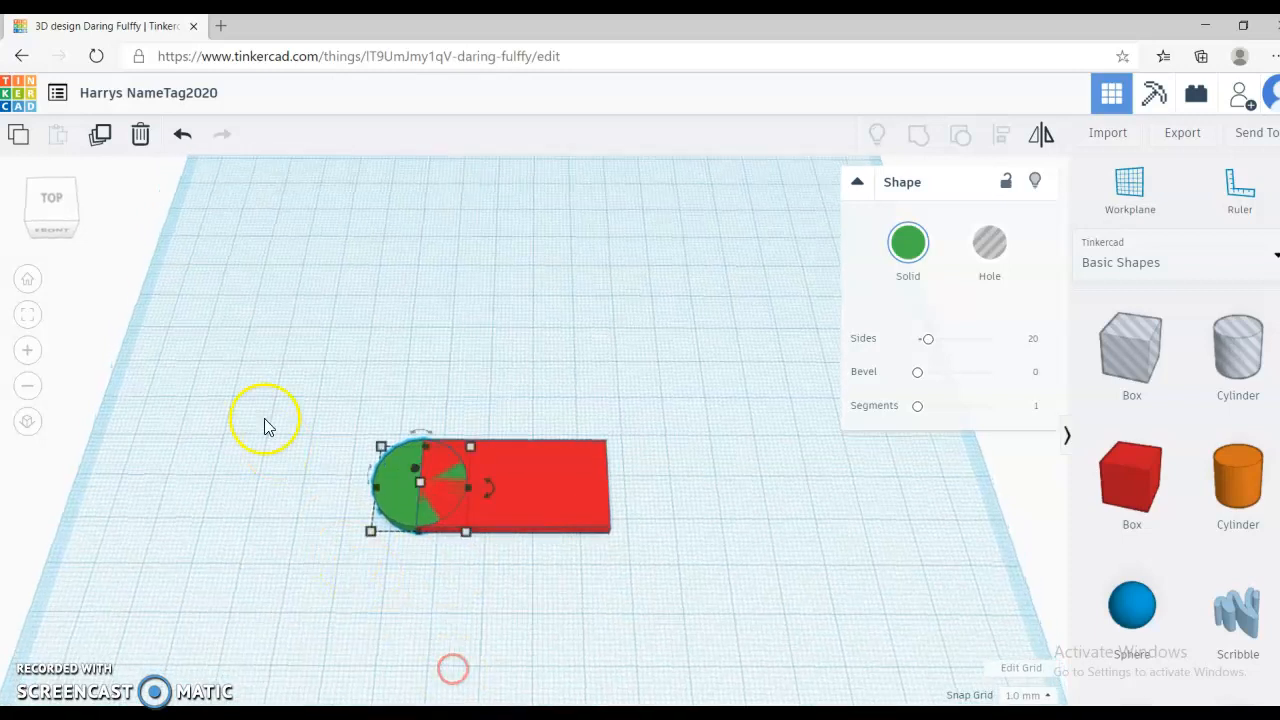
- Select the cylinder and the box together and group them into one shape
{"action": "left_click", "coordinate": [265, 394]}
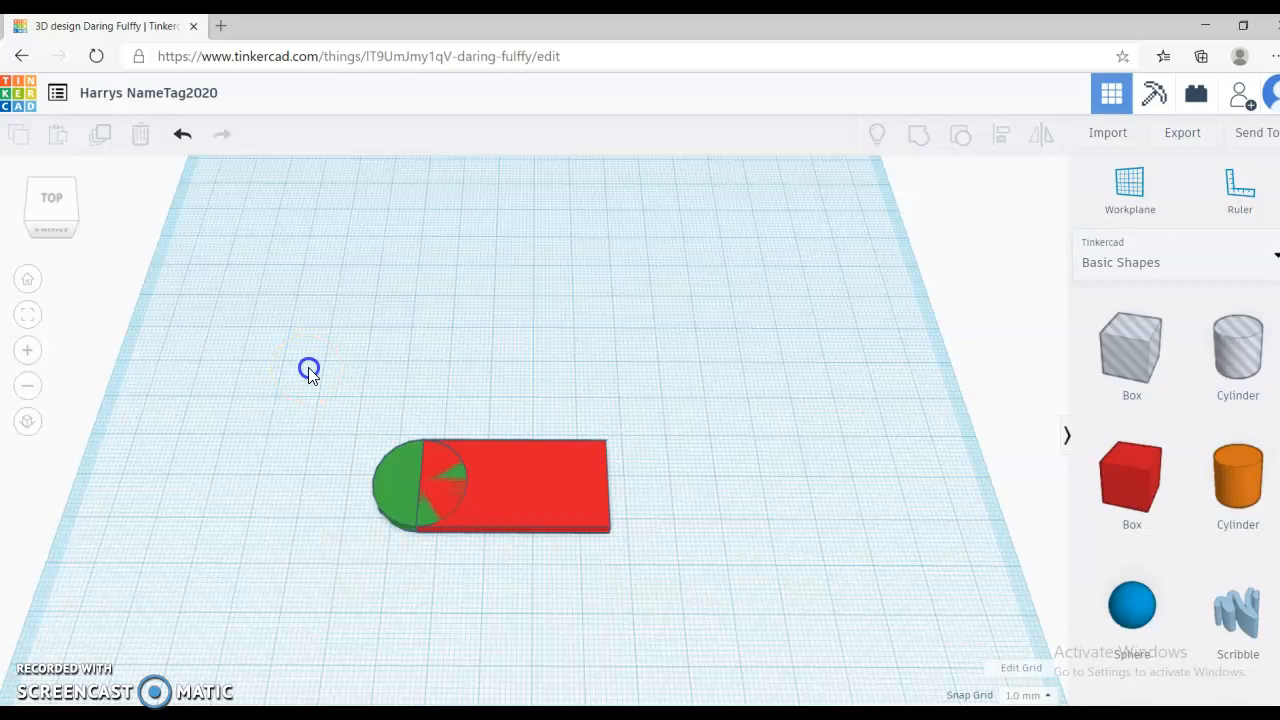
{"action": "left_click_drag", "start_coordinate": [316, 381], "coordinate": [701, 590]}
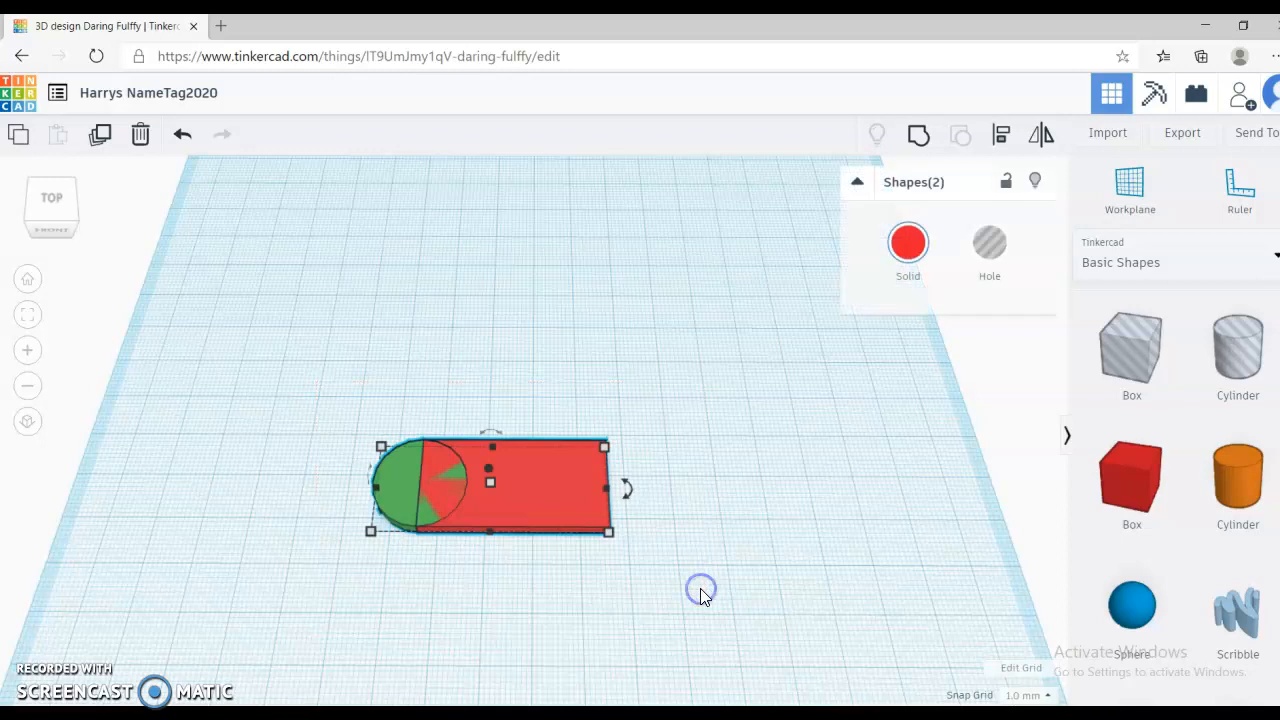
{"action": "left_click", "coordinate": [920, 137]}
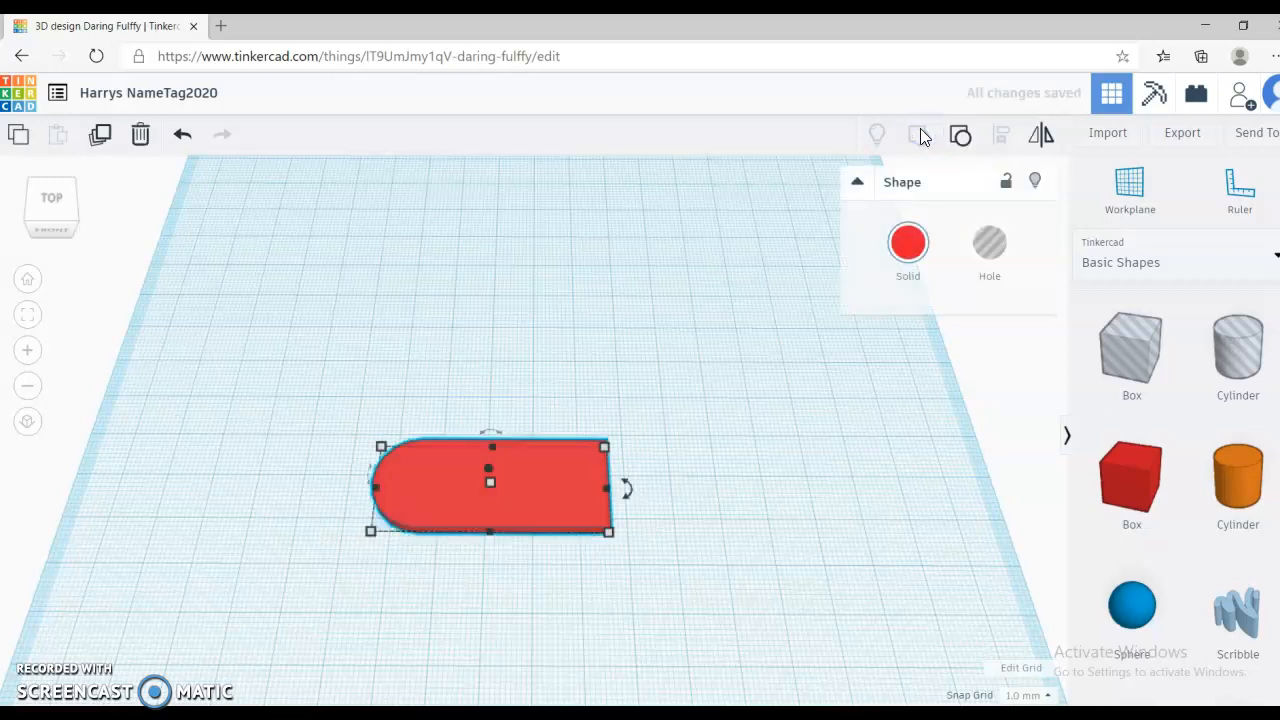
{"action": "left_click", "coordinate": [743, 541]}
- Place a box hole beside the straight end of the red tag and set its front edge to 36 mm
{"action": "right_click_drag", "start_coordinate": [728, 582], "coordinate": [718, 621]}
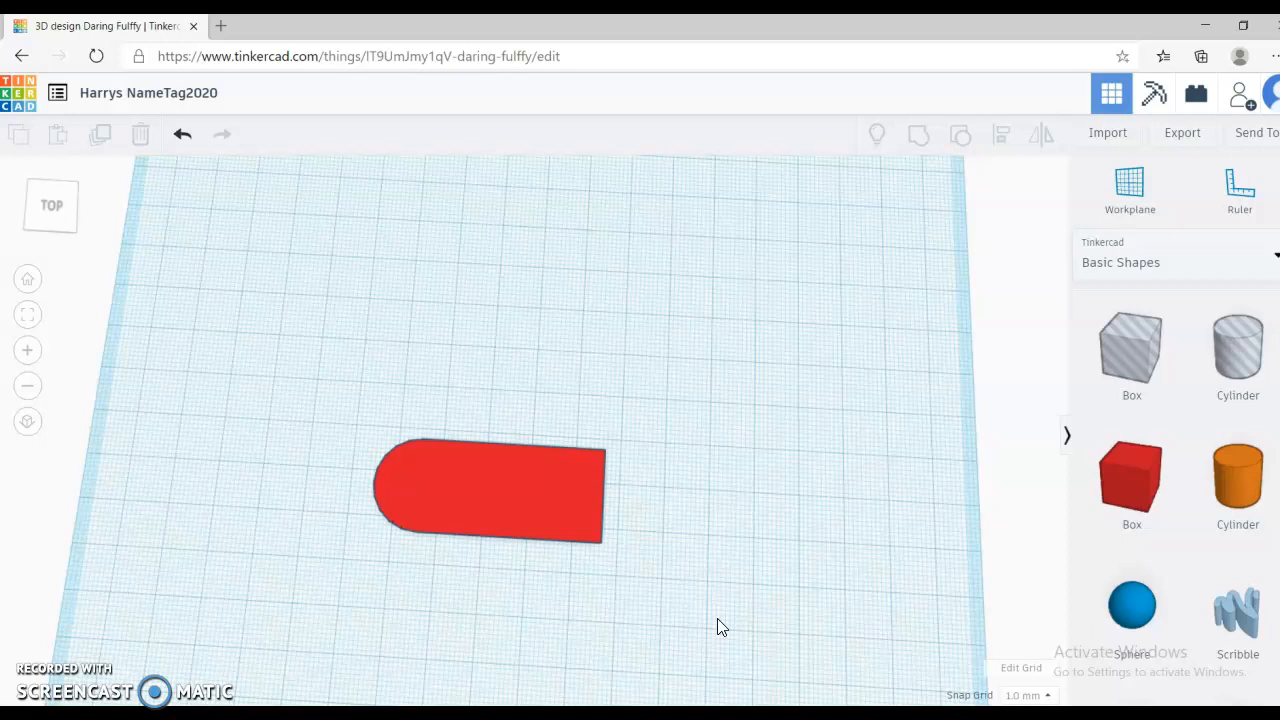
{"action": "right_click_drag", "start_coordinate": [780, 549], "coordinate": [766, 517]}
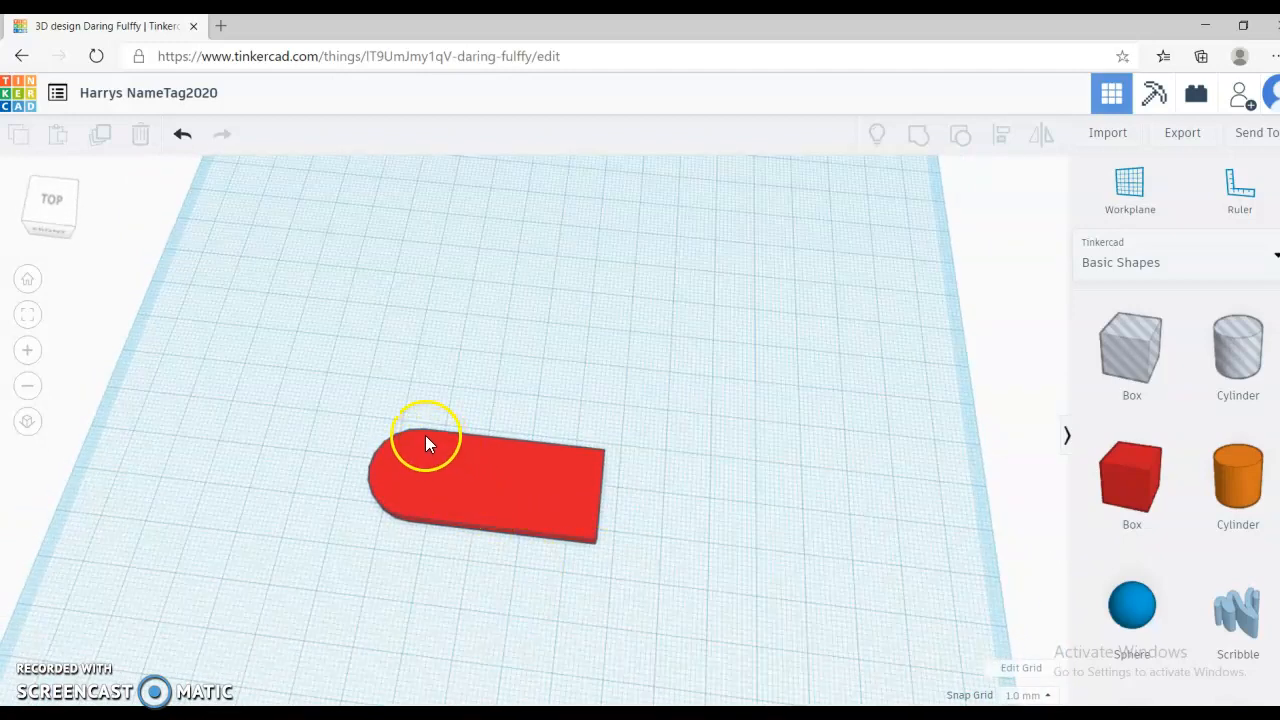
{"action": "left_click_drag", "start_coordinate": [1131, 347], "coordinate": [722, 504]}
{"action": "right_click_drag", "start_coordinate": [751, 558], "coordinate": [739, 534]}
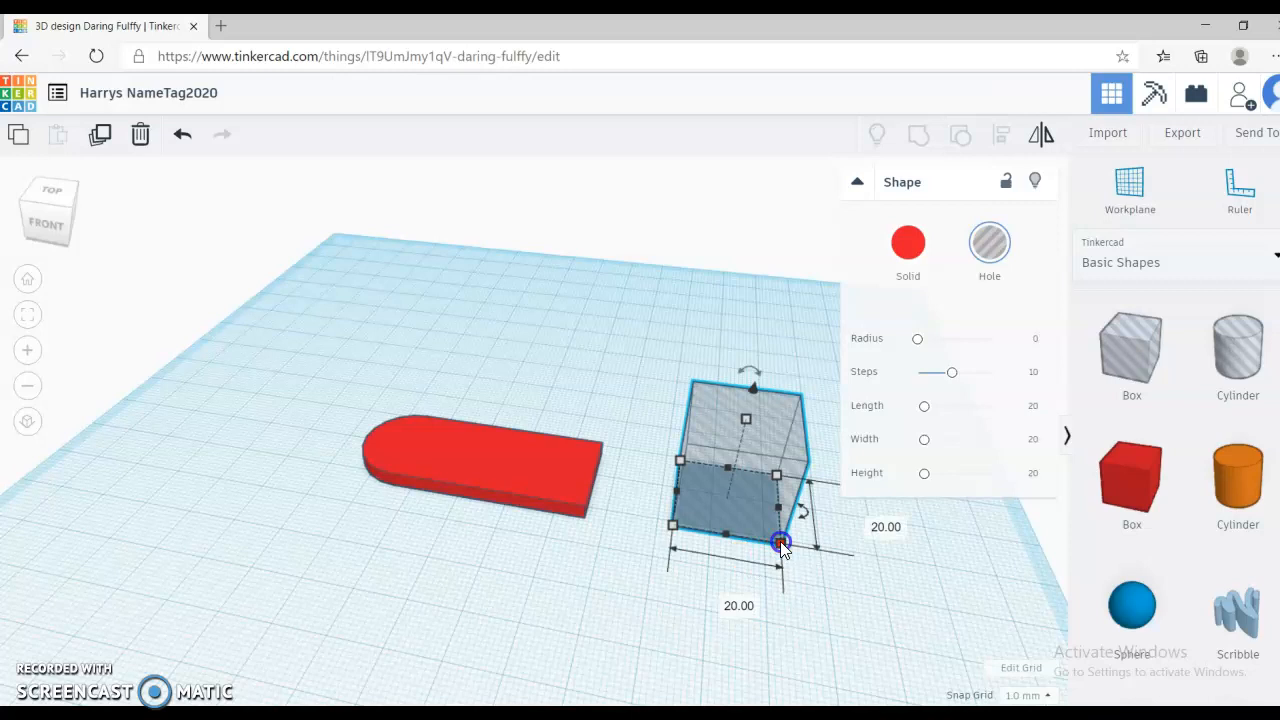
{"action": "left_click", "coordinate": [722, 602]}
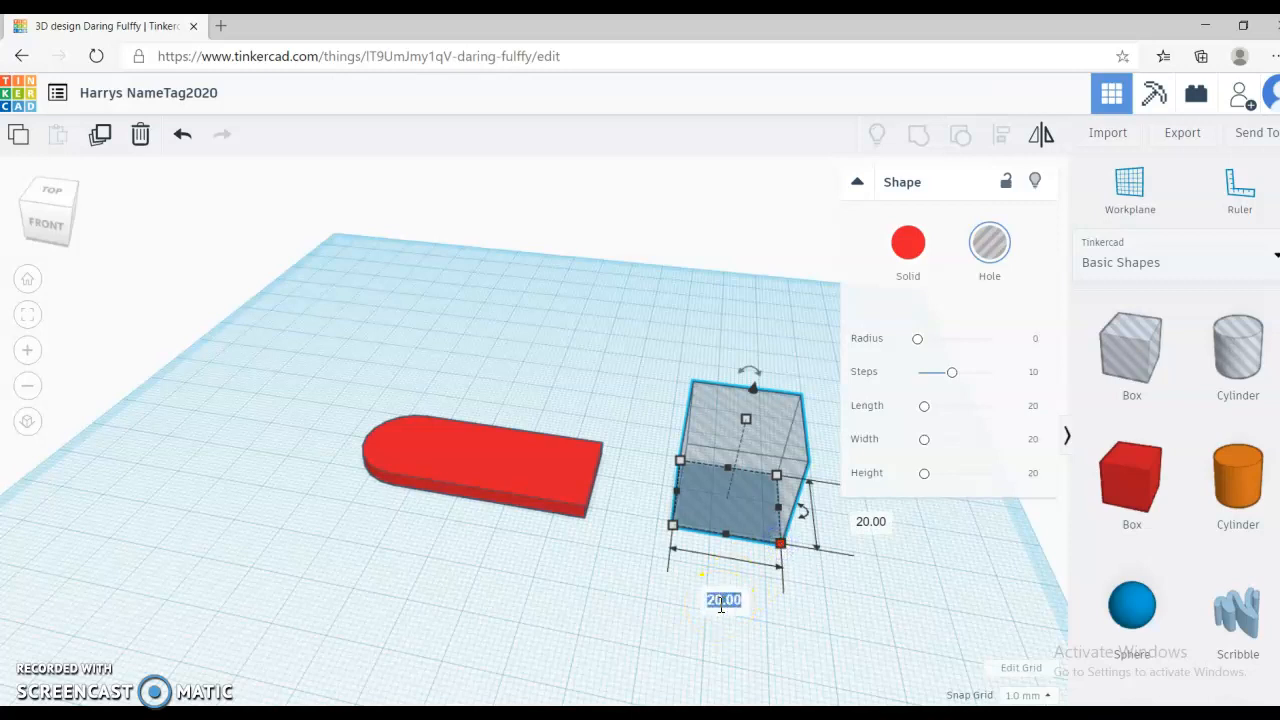
{"action": "type", "text": "36"}
{"action": "key", "text": "Return"}
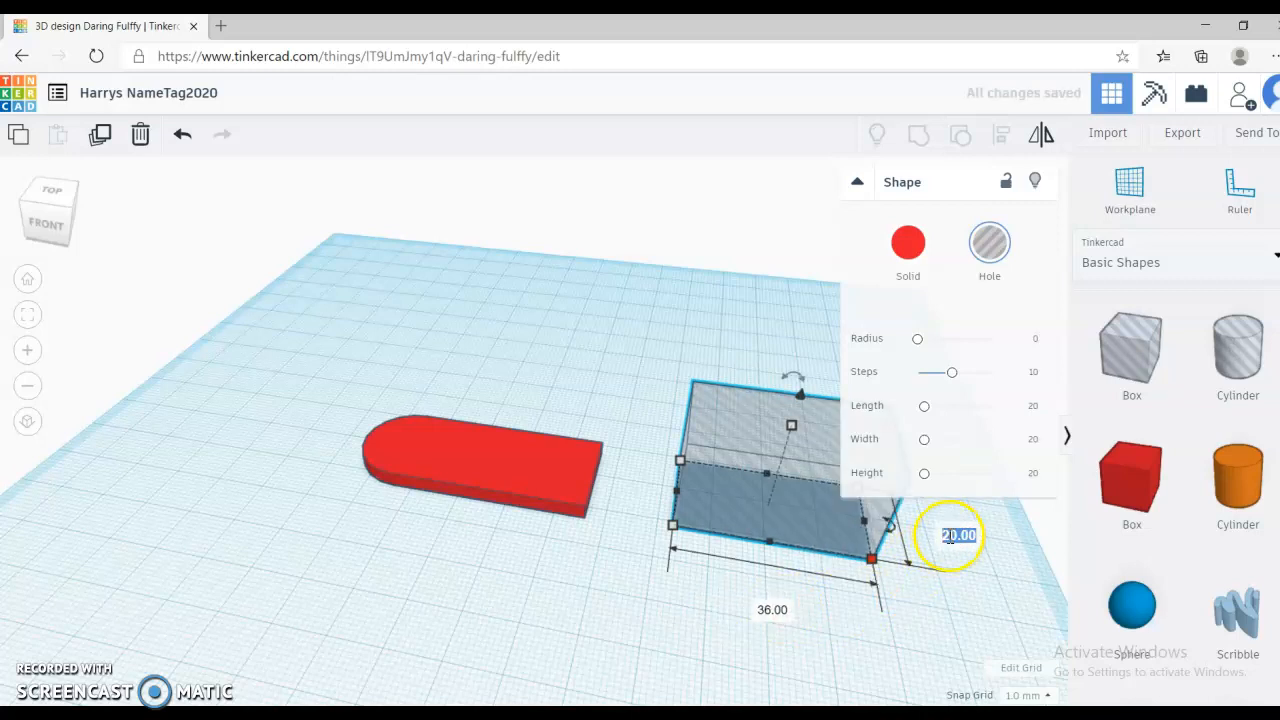
- Move the box hole in front of the red tag and set its side edge to 16 mm
{"action": "left_click", "coordinate": [754, 494]}
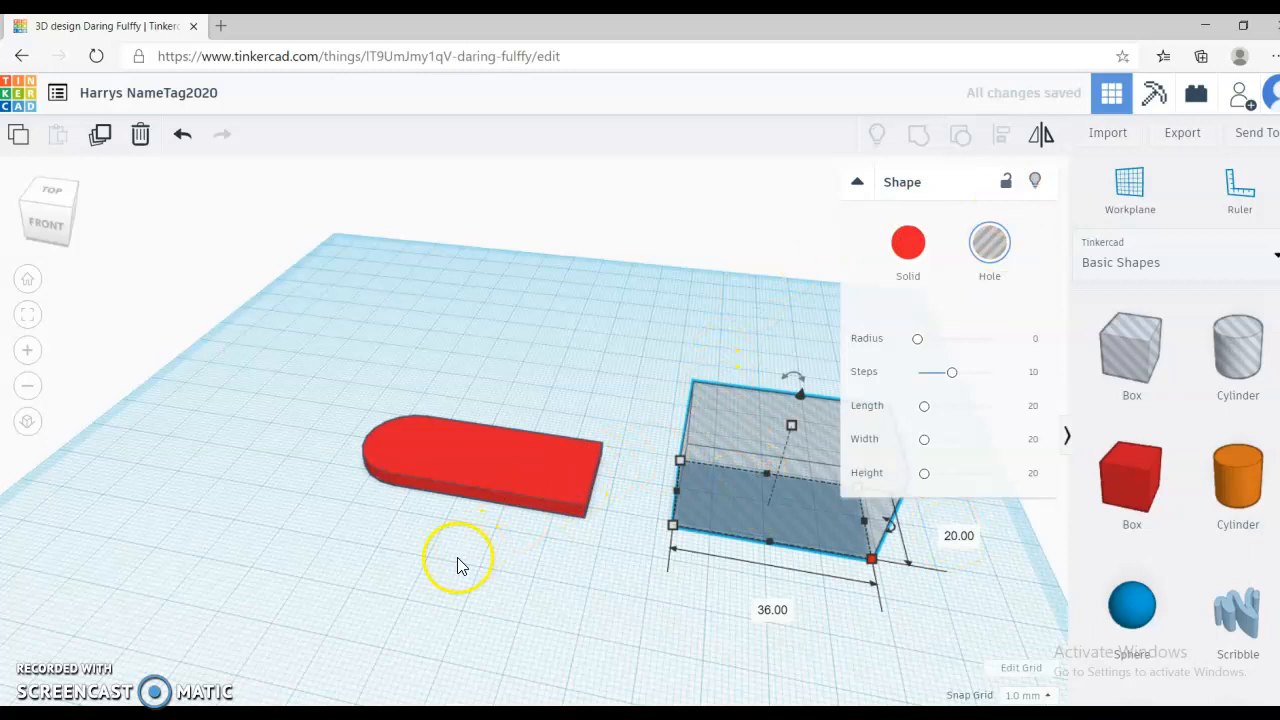
{"action": "left_click_drag", "start_coordinate": [763, 491], "coordinate": [440, 578]}
{"action": "right_click_drag", "start_coordinate": [826, 625], "coordinate": [677, 577]}
{"action": "mouse_move", "coordinate": [618, 560]}
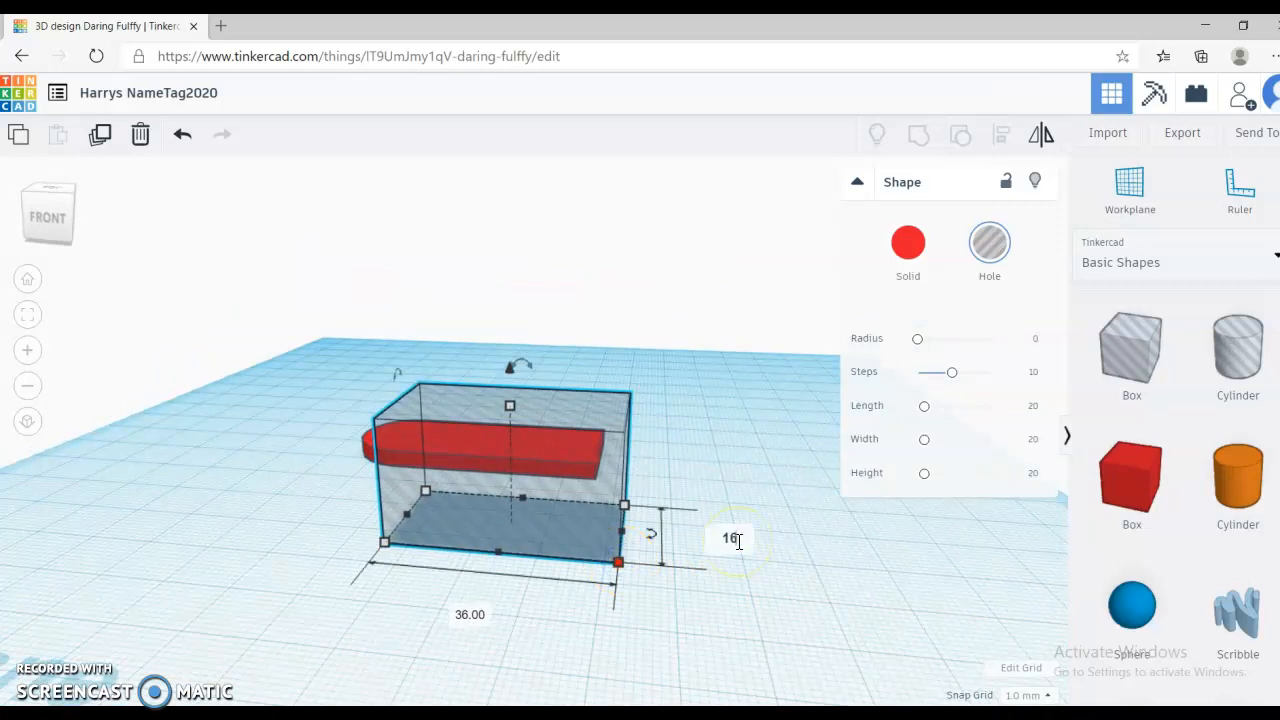
{"action": "key", "text": "Return"}
- Set the box hole's height to 2 mm and check its length, width and height
{"action": "right_click_drag", "start_coordinate": [726, 646], "coordinate": [733, 646]}
{"action": "left_click", "coordinate": [525, 416]}
{"action": "left_click", "coordinate": [626, 470]}
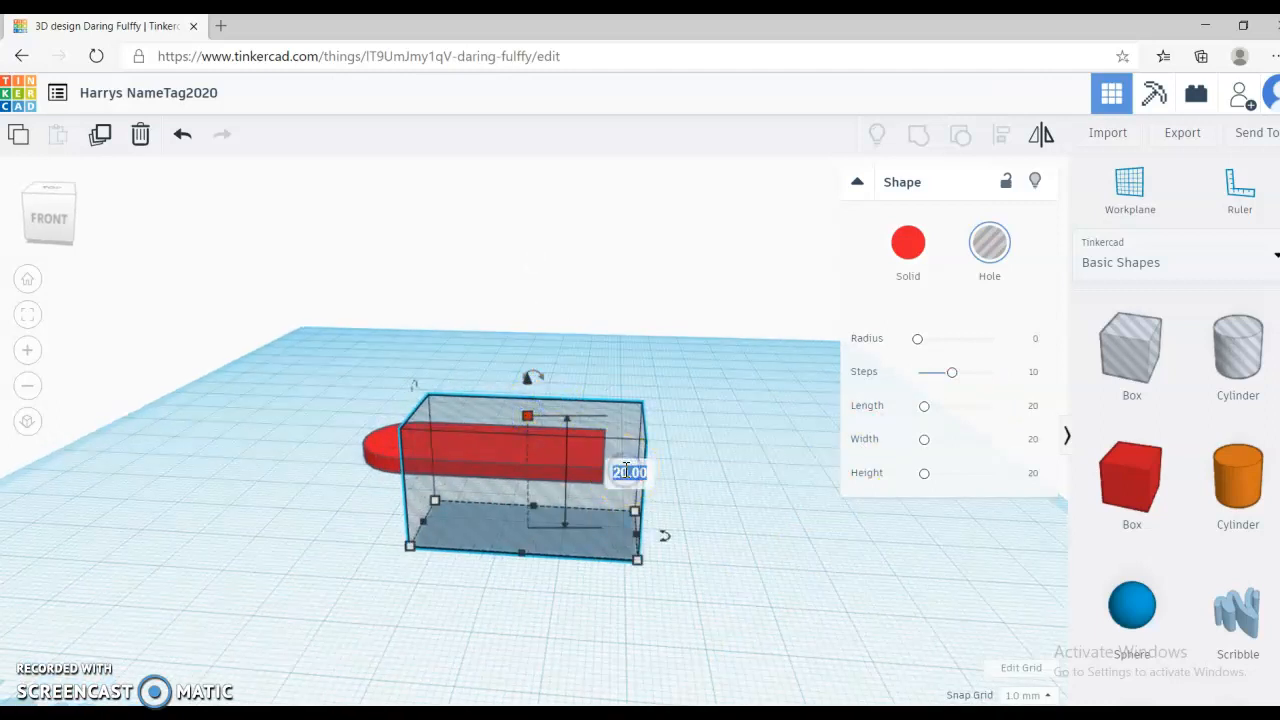
{"action": "type", "text": "2"}
{"action": "key", "text": "Return"}
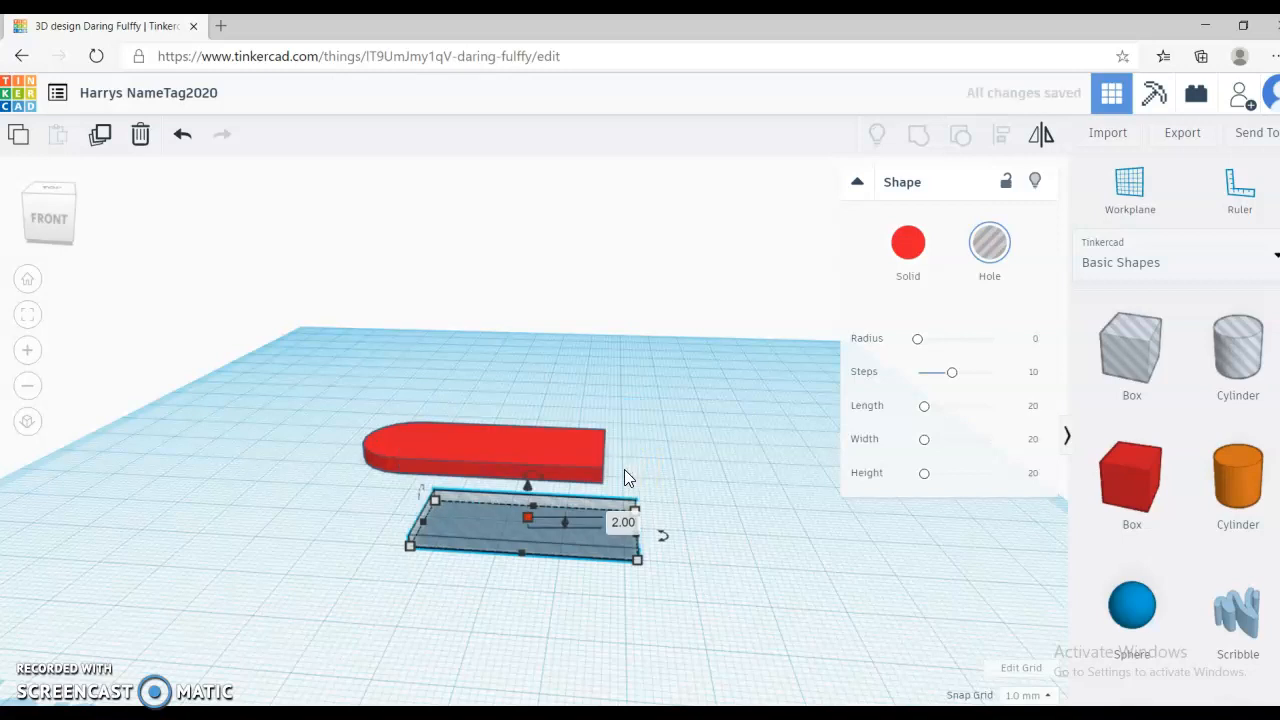
{"action": "right_click", "coordinate": [733, 570]}
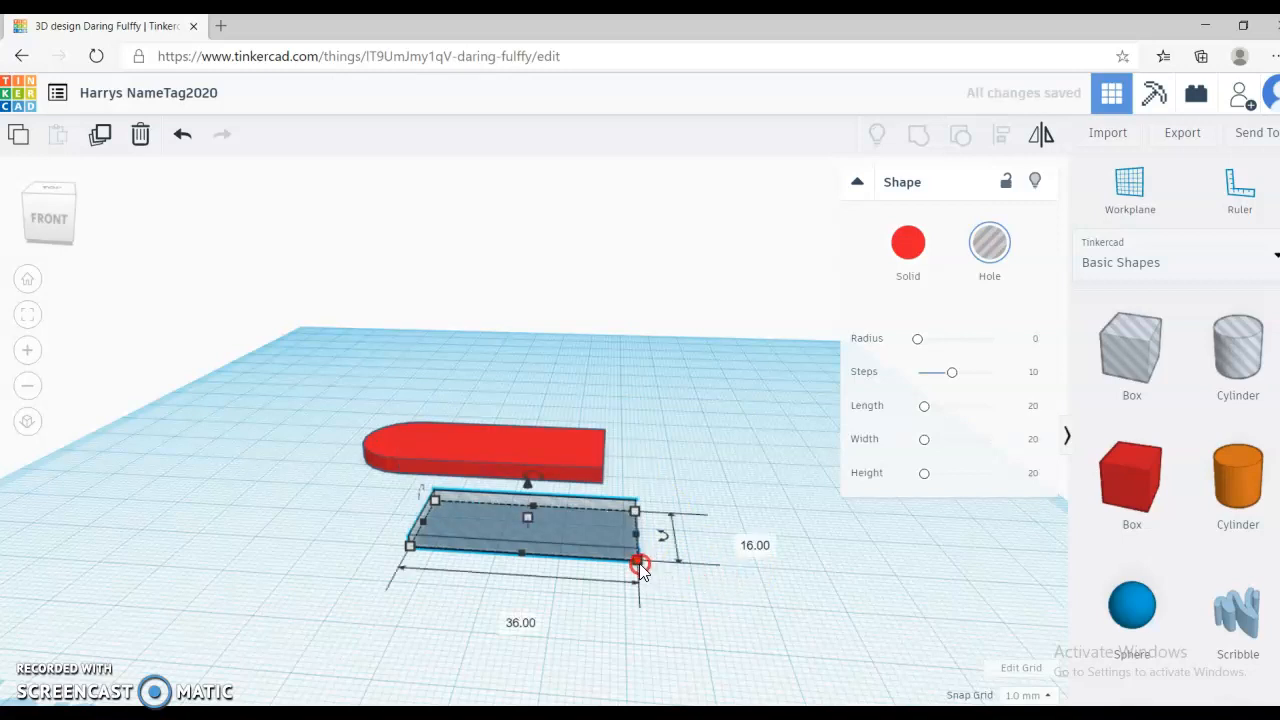
{"action": "mouse_move", "coordinate": [630, 561]}
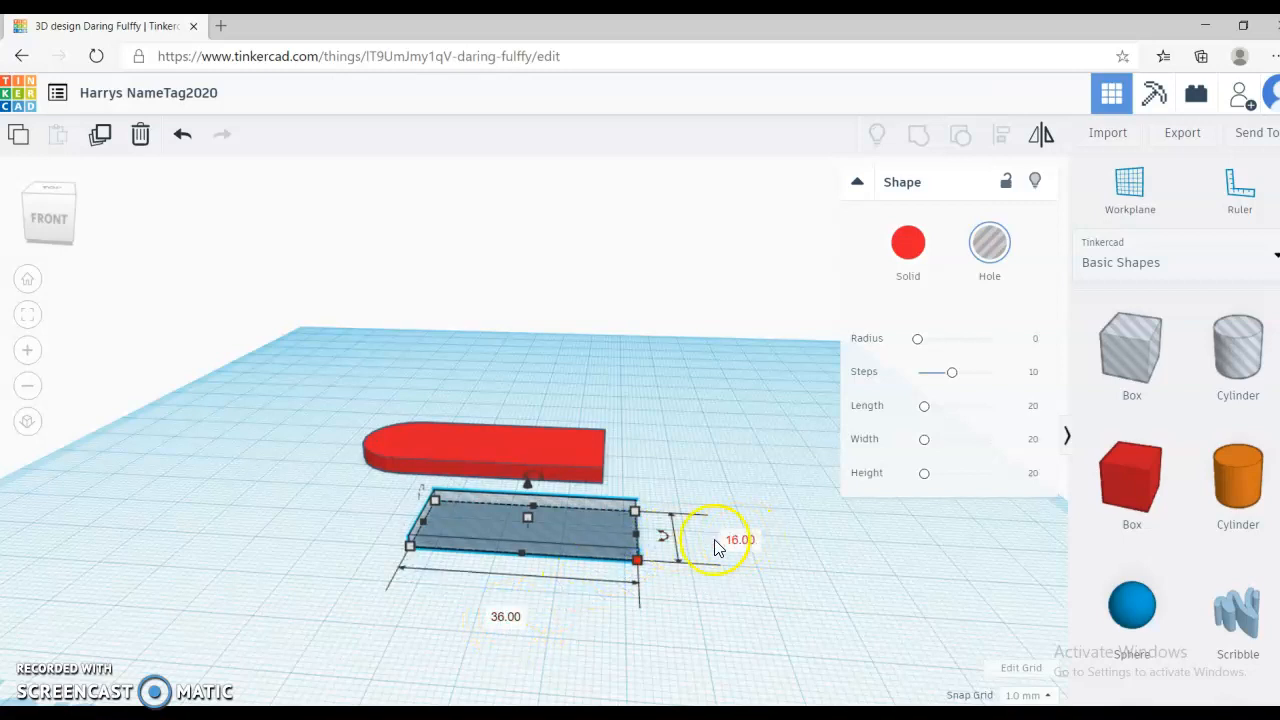
{"action": "left_click", "coordinate": [527, 517]}
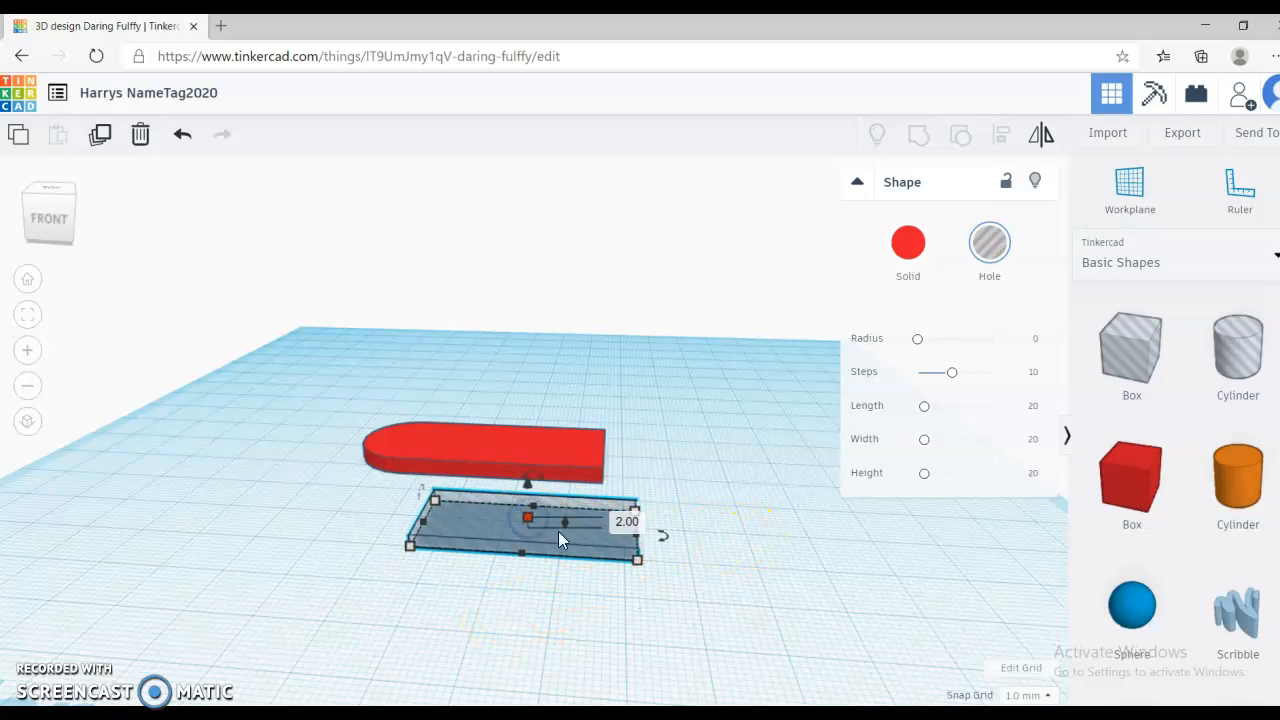
- Shift the flat box hole along the workplane so that it lies in front of the tag's straight end
{"action": "right_click_drag", "start_coordinate": [766, 558], "coordinate": [511, 517]}
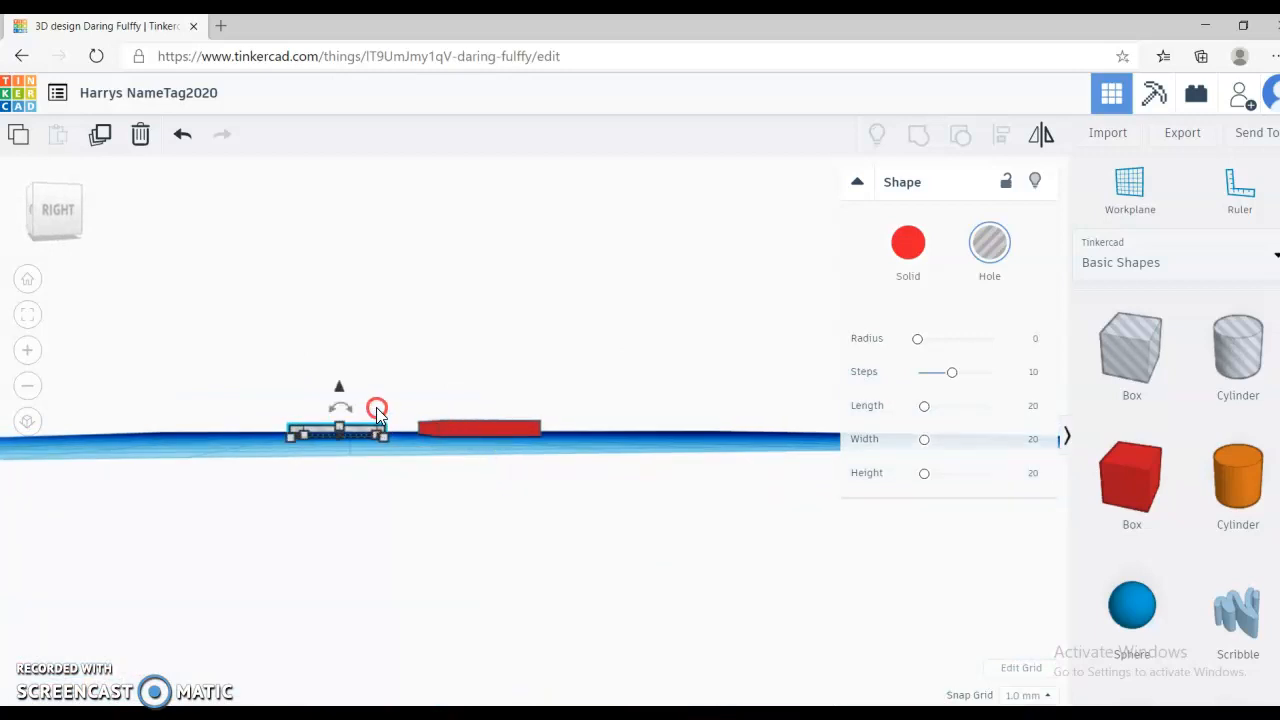
{"action": "right_click_drag", "start_coordinate": [416, 437], "coordinate": [731, 523]}
{"action": "left_click", "coordinate": [593, 535]}
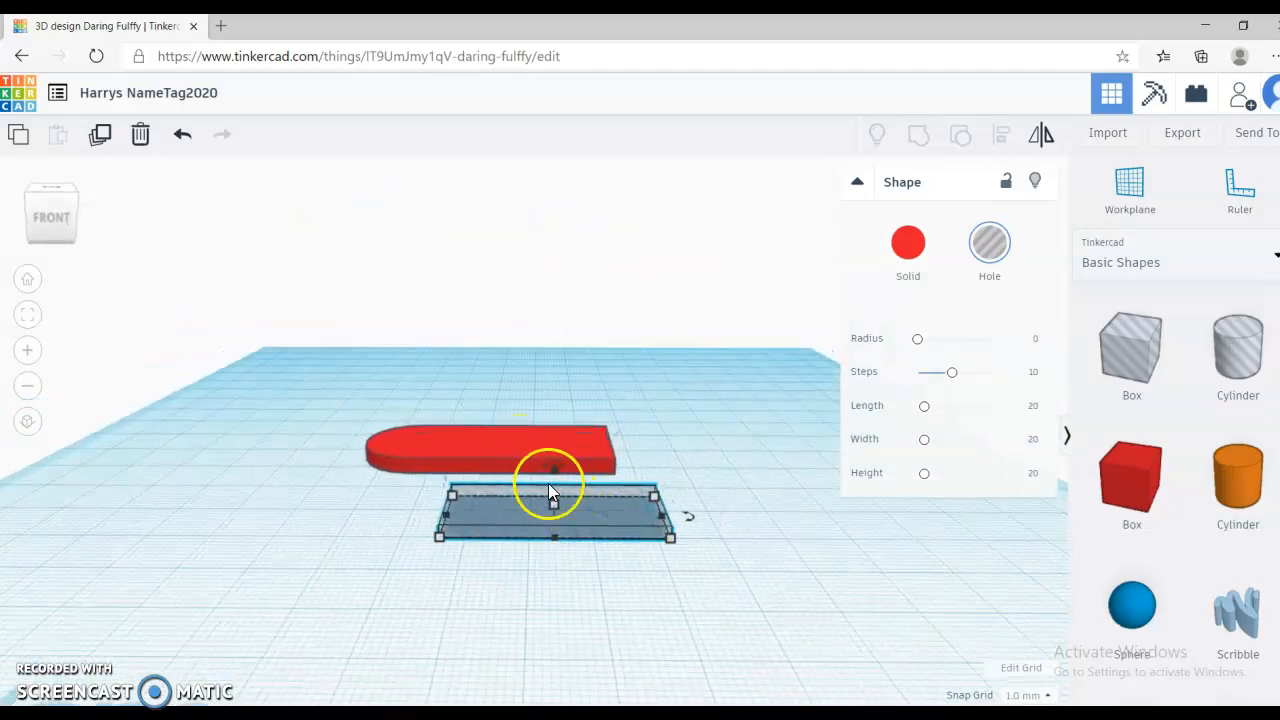
{"action": "left_click_drag", "start_coordinate": [563, 512], "coordinate": [688, 518]}
{"action": "left_click_drag", "start_coordinate": [518, 522], "coordinate": [677, 523]}
- Raise the box hole clear above the workplane and look at it from a low front view
{"action": "right_click_drag", "start_coordinate": [721, 602], "coordinate": [673, 576]}
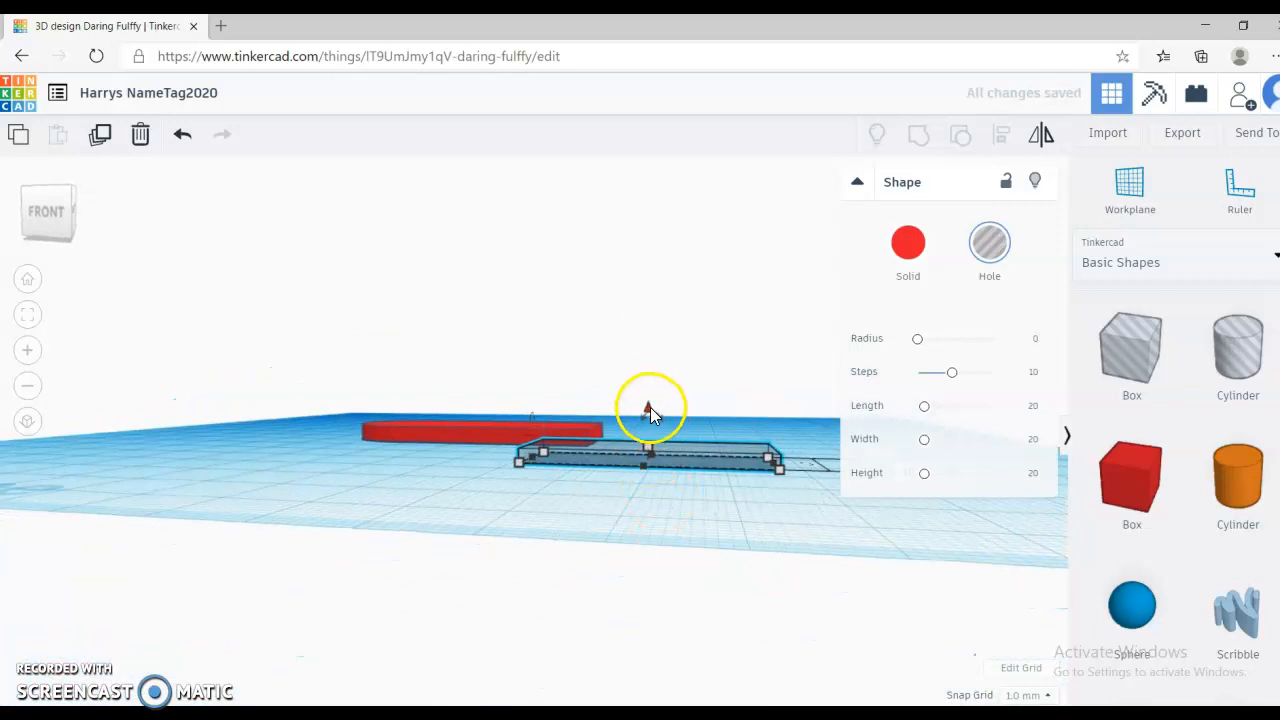
{"action": "left_click_drag", "start_coordinate": [650, 407], "coordinate": [650, 407]}
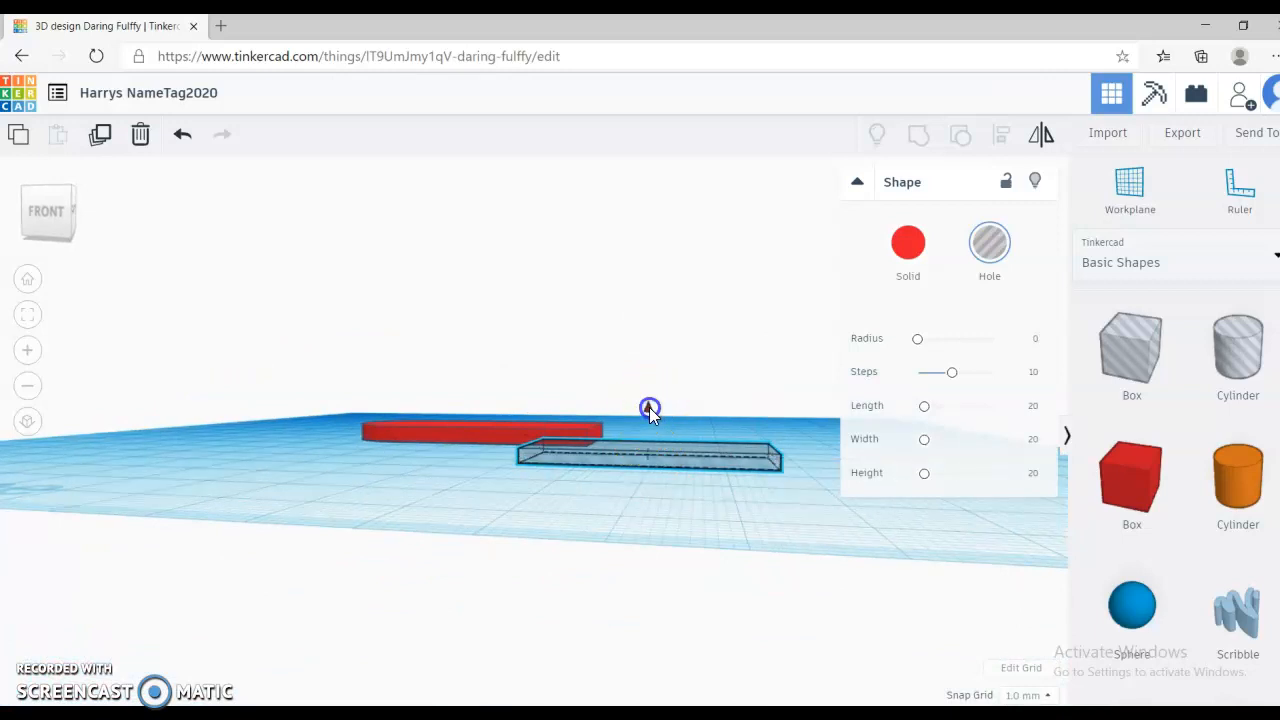
{"action": "left_click_drag", "start_coordinate": [650, 410], "coordinate": [652, 365]}
{"action": "right_click_drag", "start_coordinate": [725, 466], "coordinate": [688, 530]}
{"action": "right_click_drag", "start_coordinate": [576, 590], "coordinate": [629, 609]}
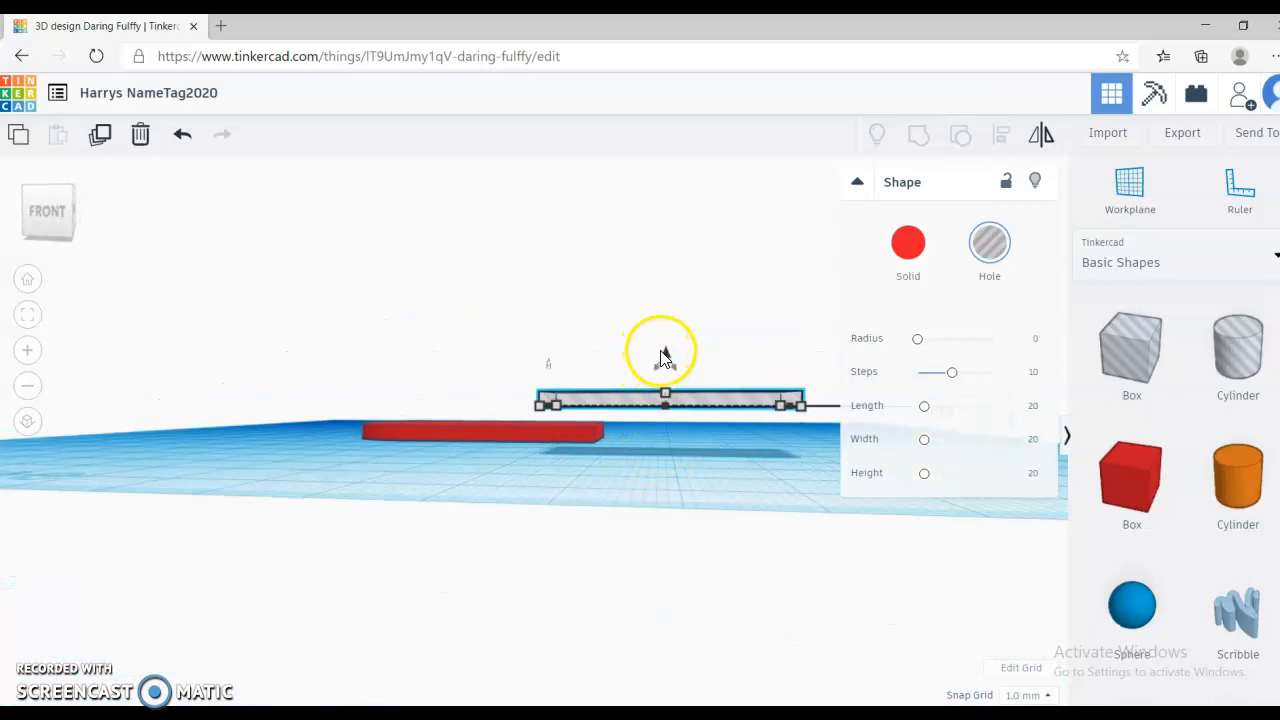
- Lower the raised box hole back down to the workplane beside the tag
{"action": "left_click_drag", "start_coordinate": [665, 357], "coordinate": [672, 410]}
{"action": "right_click_drag", "start_coordinate": [740, 522], "coordinate": [711, 517]}
{"action": "left_click", "coordinate": [605, 470]}
{"action": "left_click_drag", "start_coordinate": [575, 452], "coordinate": [575, 452]}
{"action": "right_click_drag", "start_coordinate": [752, 540], "coordinate": [794, 545]}
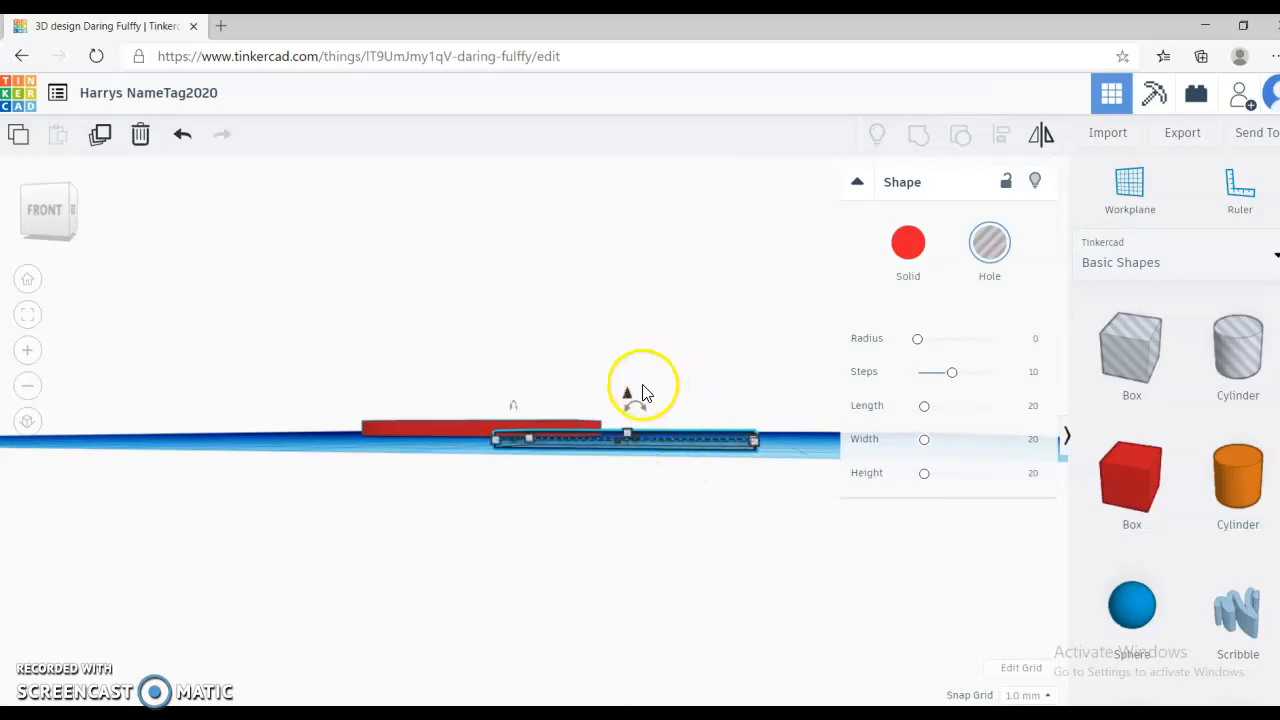
- Sink the box hole below the workplane and raise it 10 mm back up
{"action": "left_click_drag", "start_coordinate": [627, 397], "coordinate": [626, 455]}
{"action": "right_click_drag", "start_coordinate": [786, 551], "coordinate": [727, 490]}
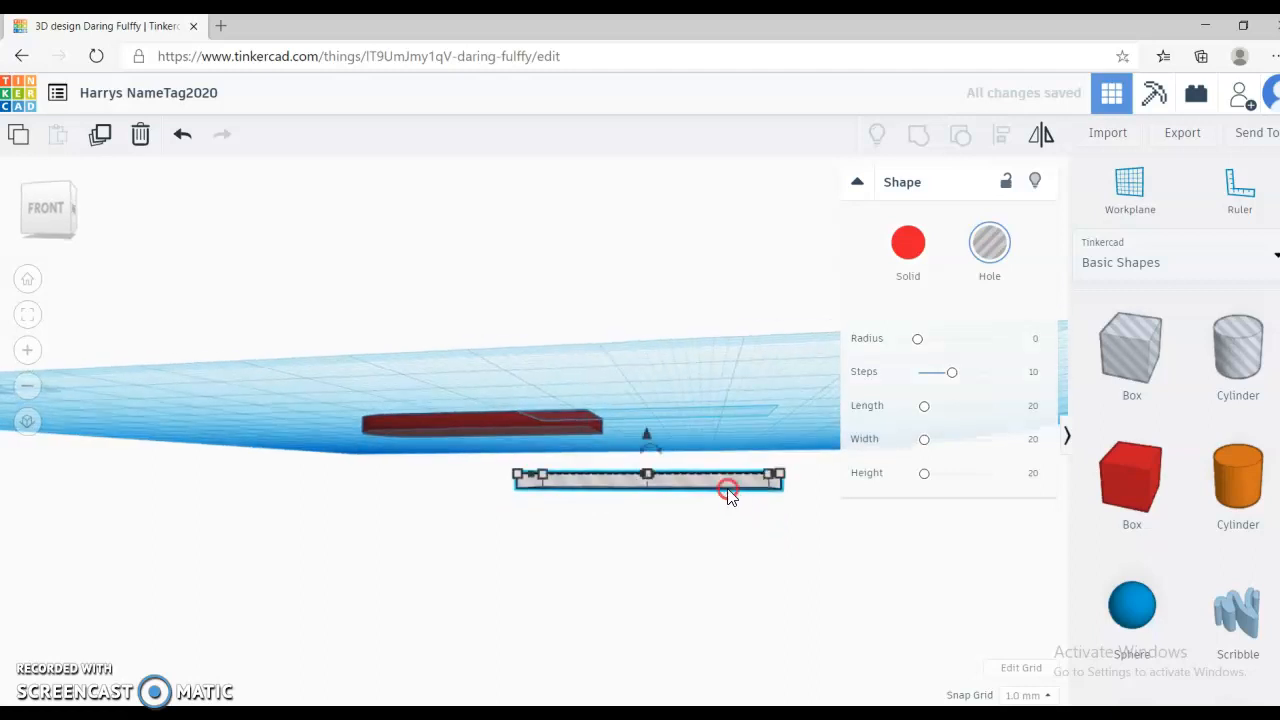
{"action": "left_click", "coordinate": [646, 437]}
{"action": "left_click_drag", "start_coordinate": [647, 438], "coordinate": [648, 371]}
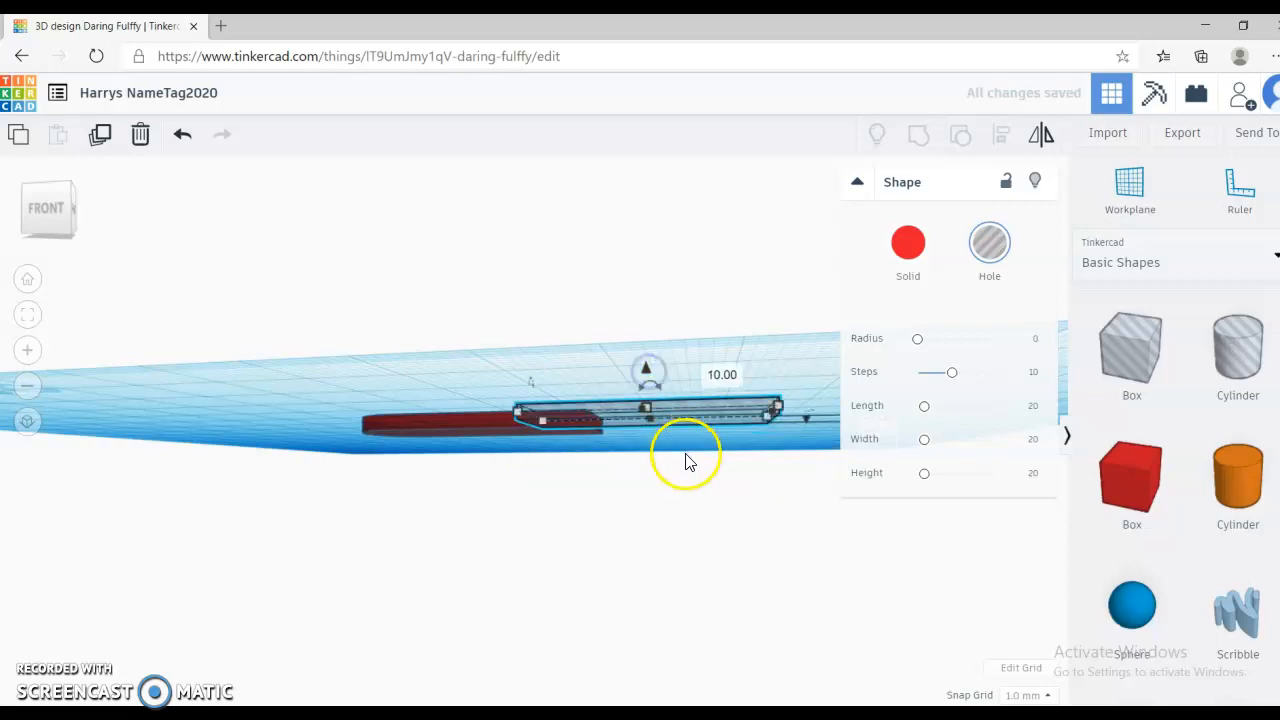
{"action": "right_click_drag", "start_coordinate": [686, 460], "coordinate": [686, 509]}
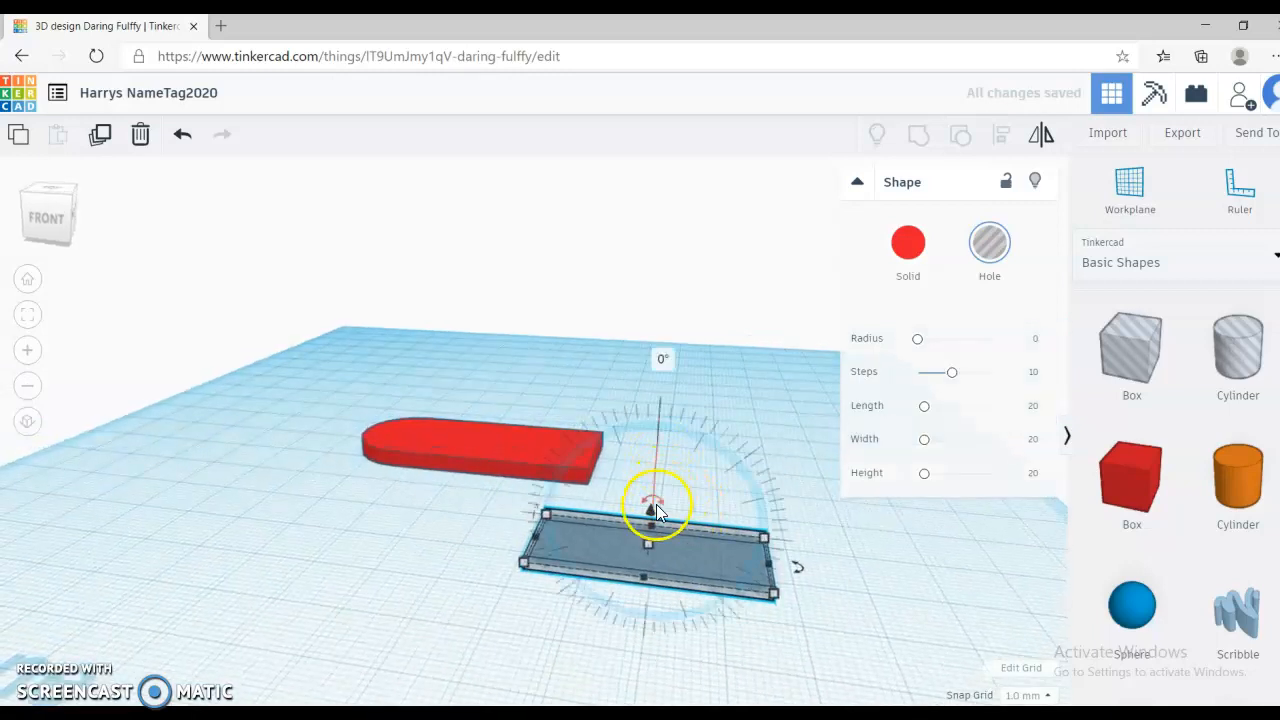
- Move the box hole against the tag's straight end and raise it 1 mm above the workplane
{"action": "right_click_drag", "start_coordinate": [723, 626], "coordinate": [723, 597]}
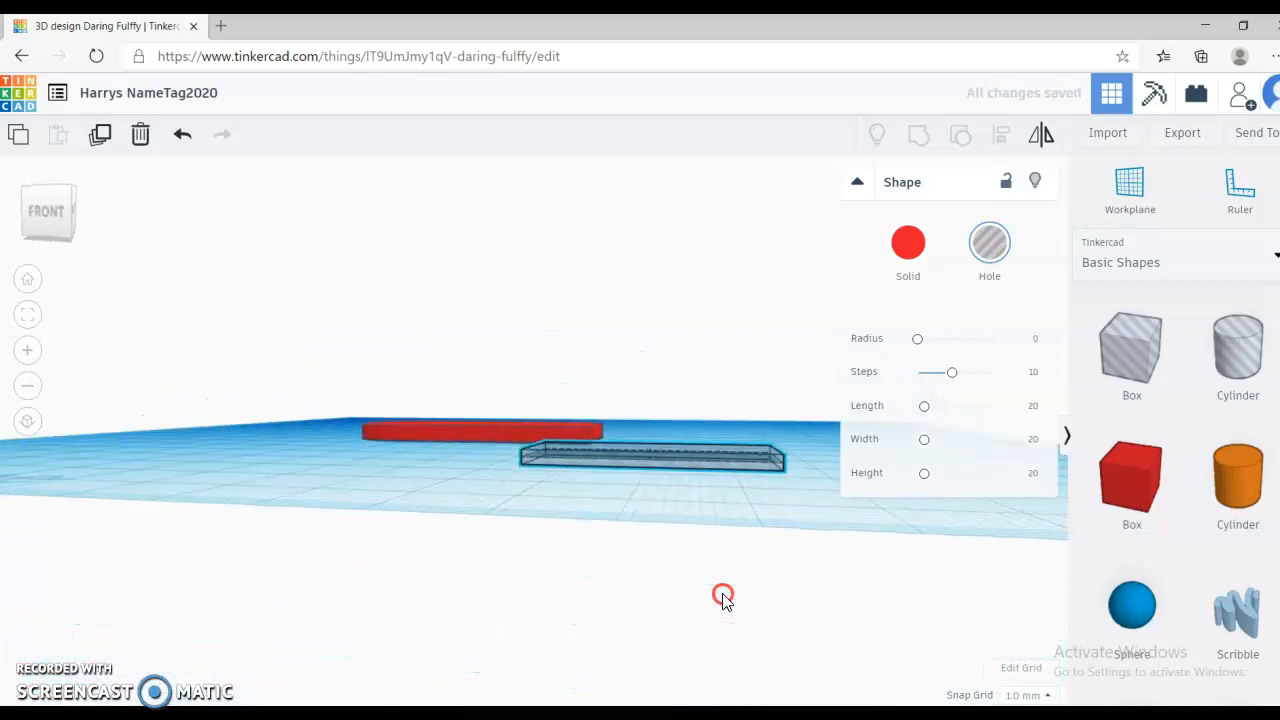
{"action": "left_click_drag", "start_coordinate": [651, 409], "coordinate": [743, 408]}
{"action": "right_click_drag", "start_coordinate": [717, 480], "coordinate": [697, 555]}
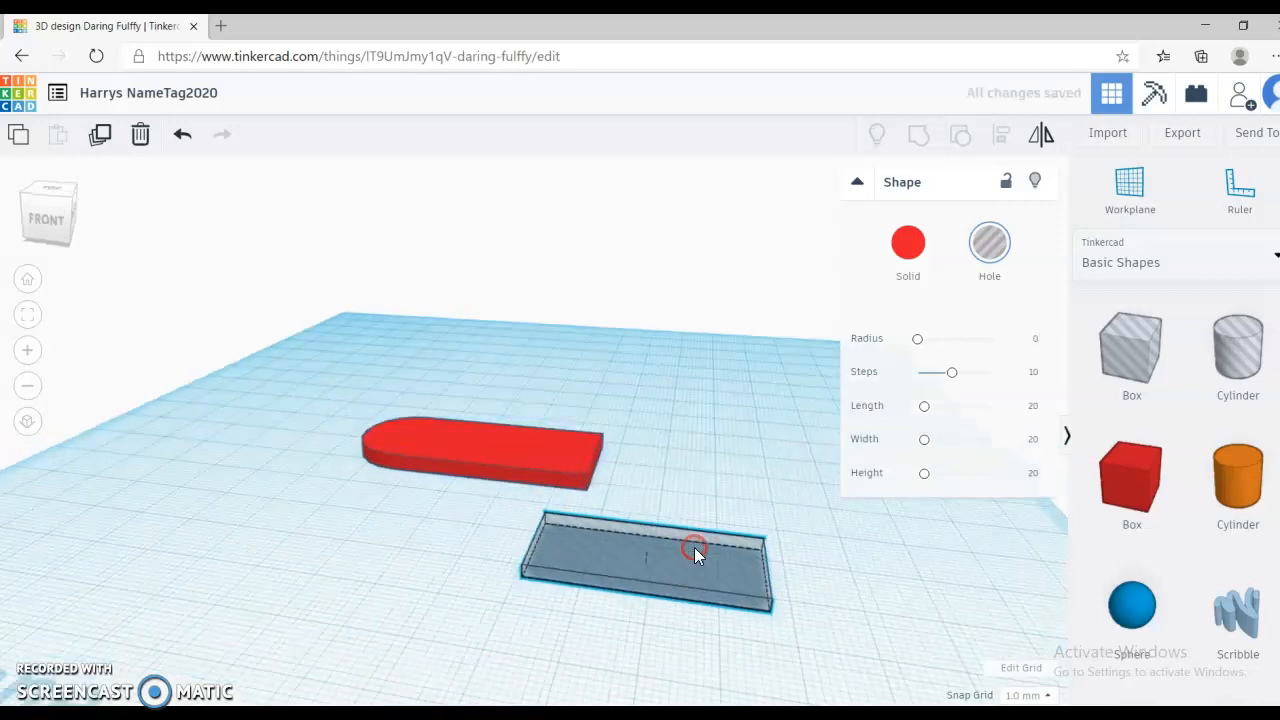
{"action": "left_click_drag", "start_coordinate": [700, 566], "coordinate": [731, 503]}
{"action": "right_click_drag", "start_coordinate": [740, 569], "coordinate": [743, 511]}
{"action": "left_click_drag", "start_coordinate": [688, 390], "coordinate": [687, 387]}
{"action": "left_click", "coordinate": [988, 243]}
{"action": "left_click", "coordinate": [858, 184]}
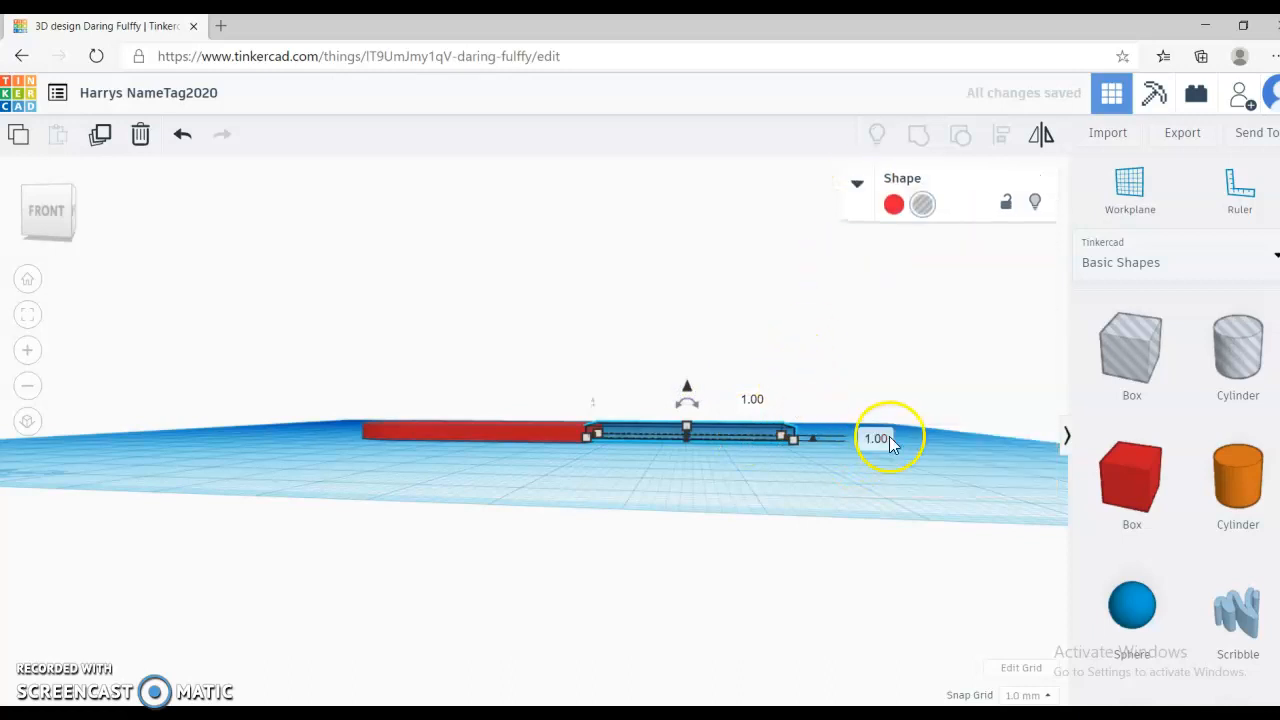
{"action": "right_click_drag", "start_coordinate": [829, 471], "coordinate": [820, 503]}
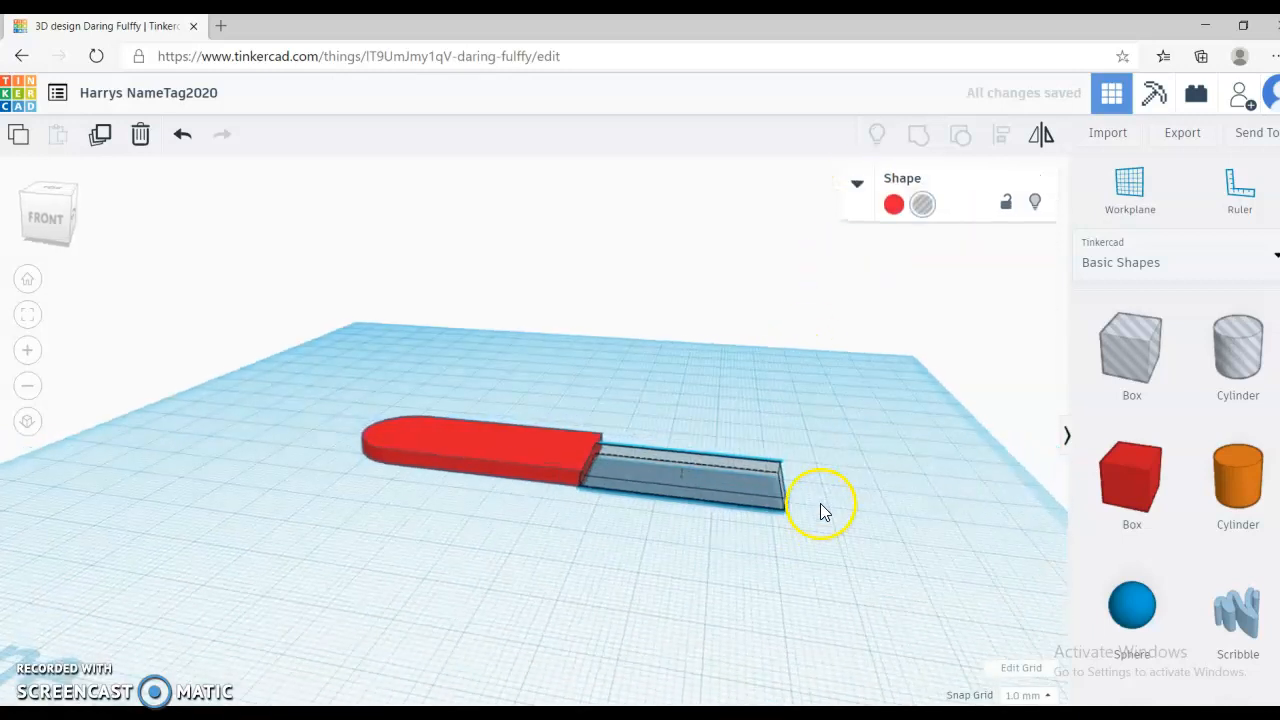
- Move the raised box hole into the tag's rectangular part, leaving a narrow border along its straight end and long sides
{"action": "left_click_drag", "start_coordinate": [716, 485], "coordinate": [521, 458]}
{"action": "right_click_drag", "start_coordinate": [543, 543], "coordinate": [608, 665]}
{"action": "left_click", "coordinate": [562, 515]}
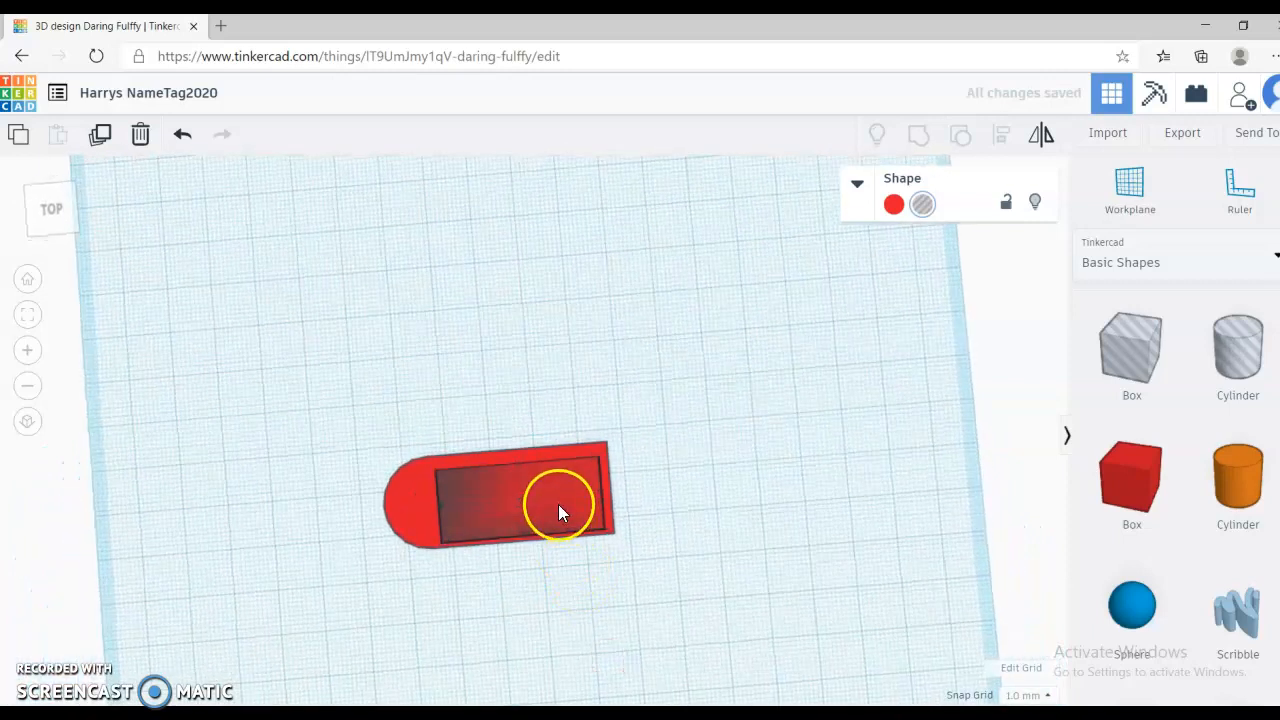
{"action": "left_click_drag", "start_coordinate": [558, 502], "coordinate": [558, 503]}
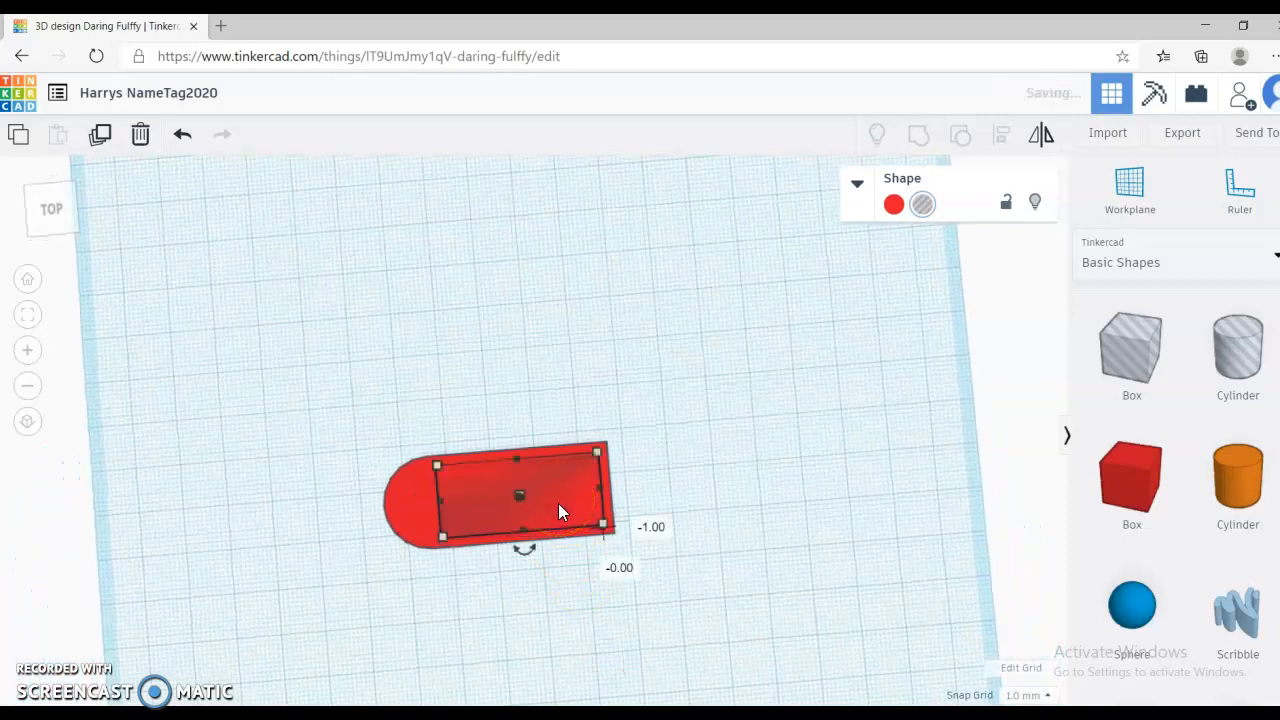
{"action": "right_click_drag", "start_coordinate": [604, 609], "coordinate": [598, 605]}
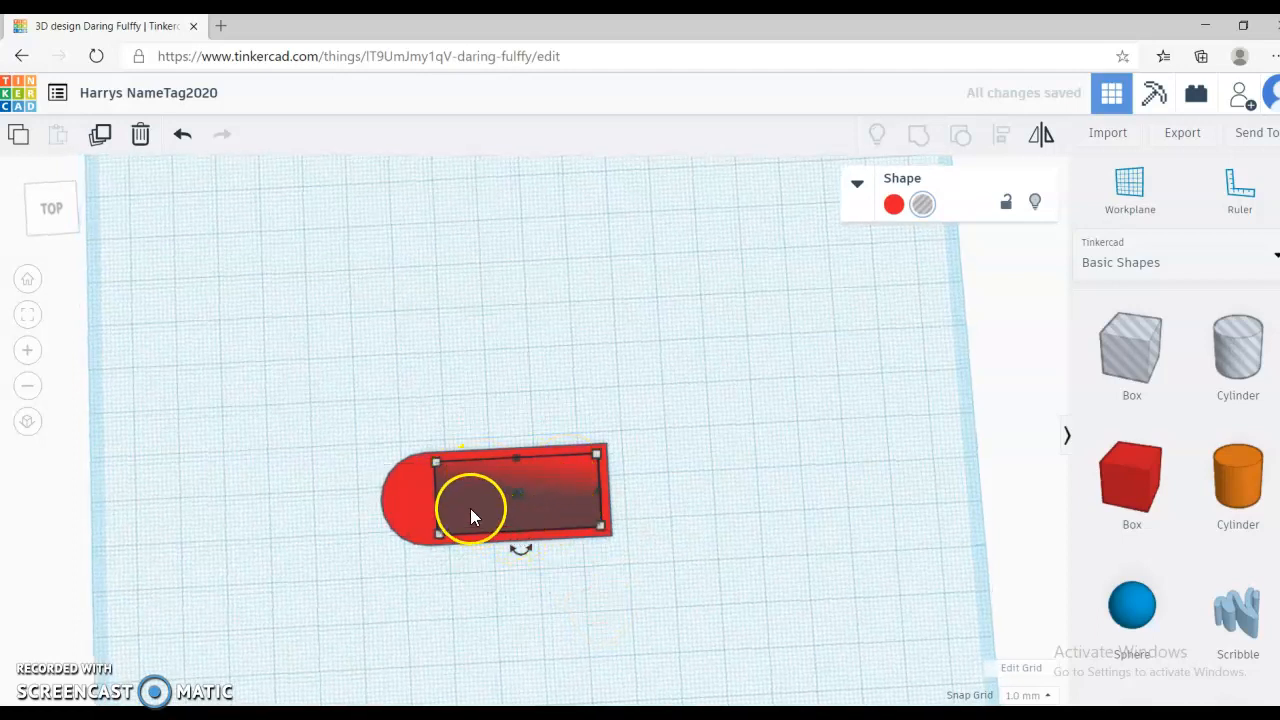
{"action": "right_click_drag", "start_coordinate": [611, 623], "coordinate": [591, 580]}
- Select the tag and the box hole together and group them to cut the recess
{"action": "left_click_drag", "start_coordinate": [298, 381], "coordinate": [715, 605]}
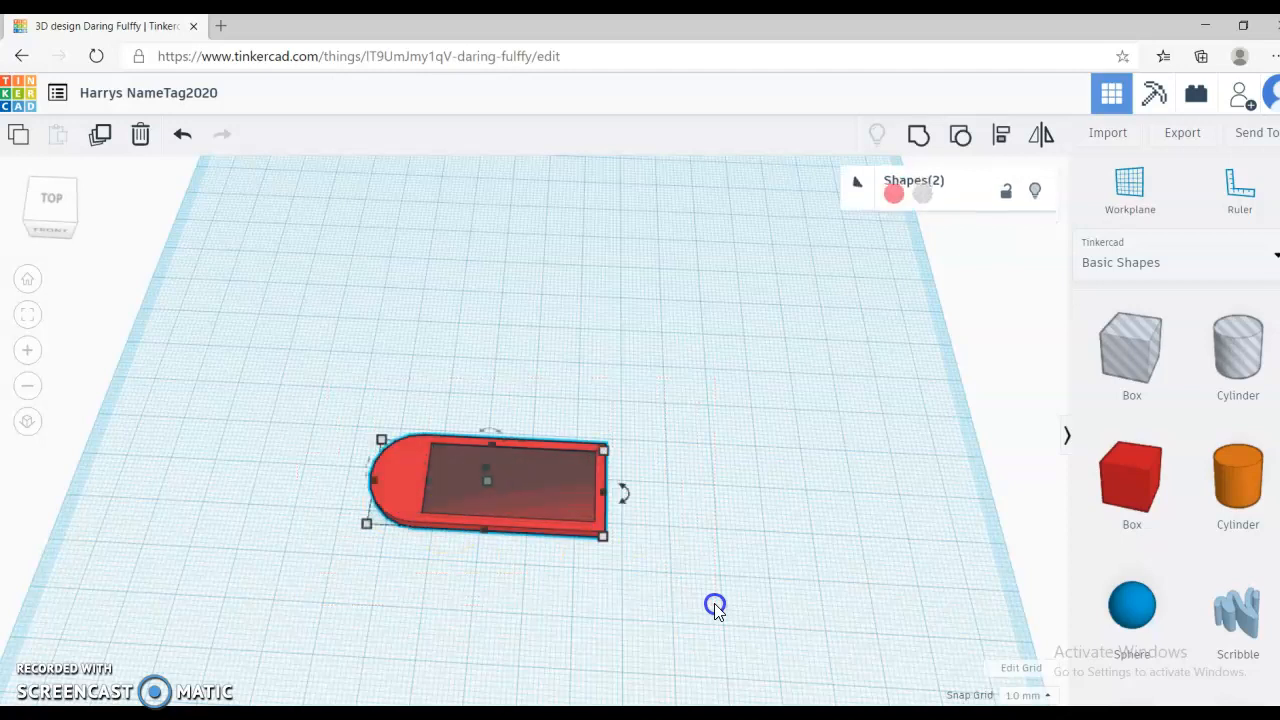
{"action": "left_click", "coordinate": [920, 140]}
{"action": "right_click_drag", "start_coordinate": [751, 557], "coordinate": [558, 513]}
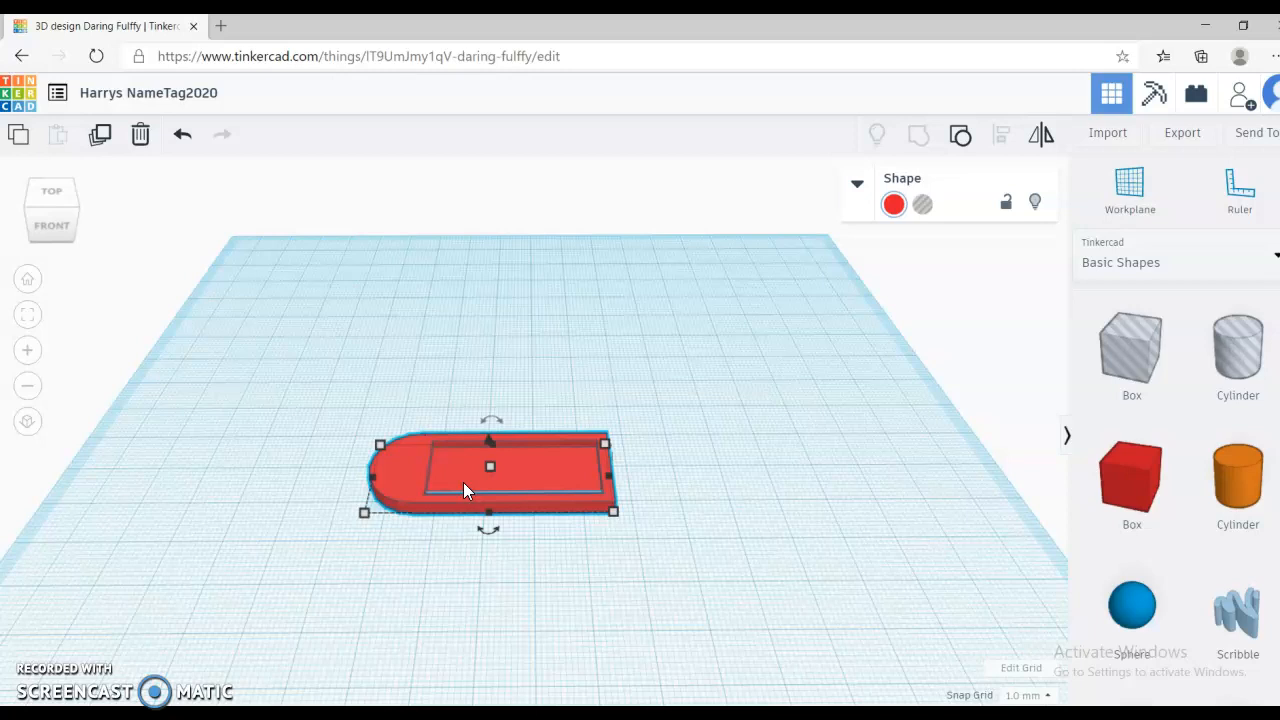
- Undo the grouping and the hole's move onto the tag, and delete the box hole
{"action": "key", "text": "ctrl+z"}
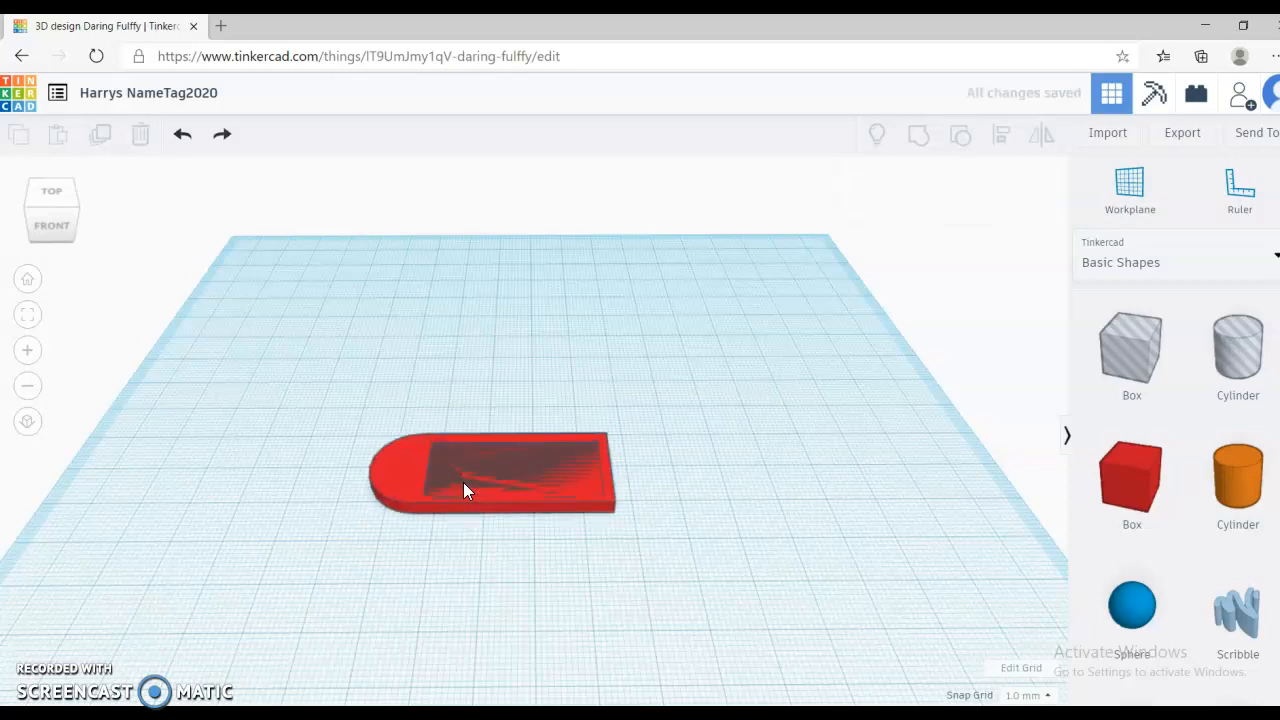
{"action": "key", "text": "ctrl+z"}
{"action": "left_click", "coordinate": [708, 490]}
{"action": "key", "text": "Delete"}
- Place a new box hole beside the tag's straight end and set its base to 36 by 16 mm
{"action": "left_click_drag", "start_coordinate": [1152, 355], "coordinate": [717, 583]}
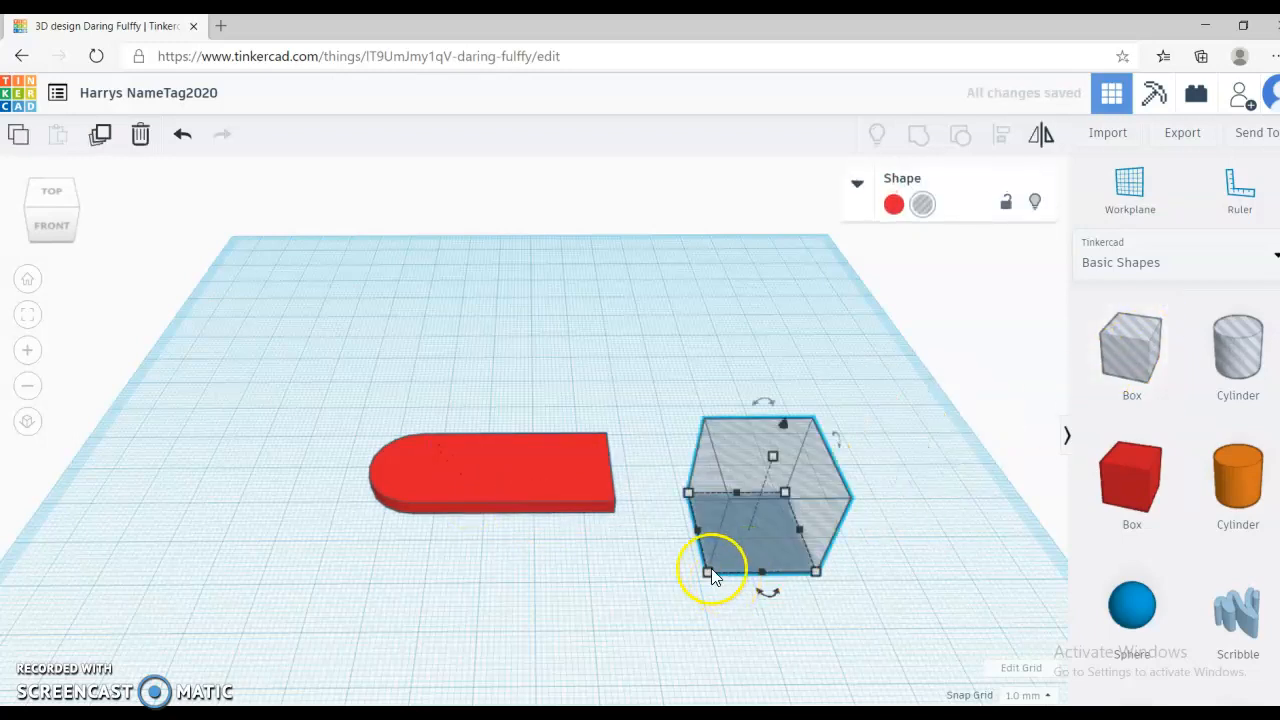
{"action": "mouse_move", "coordinate": [708, 572]}
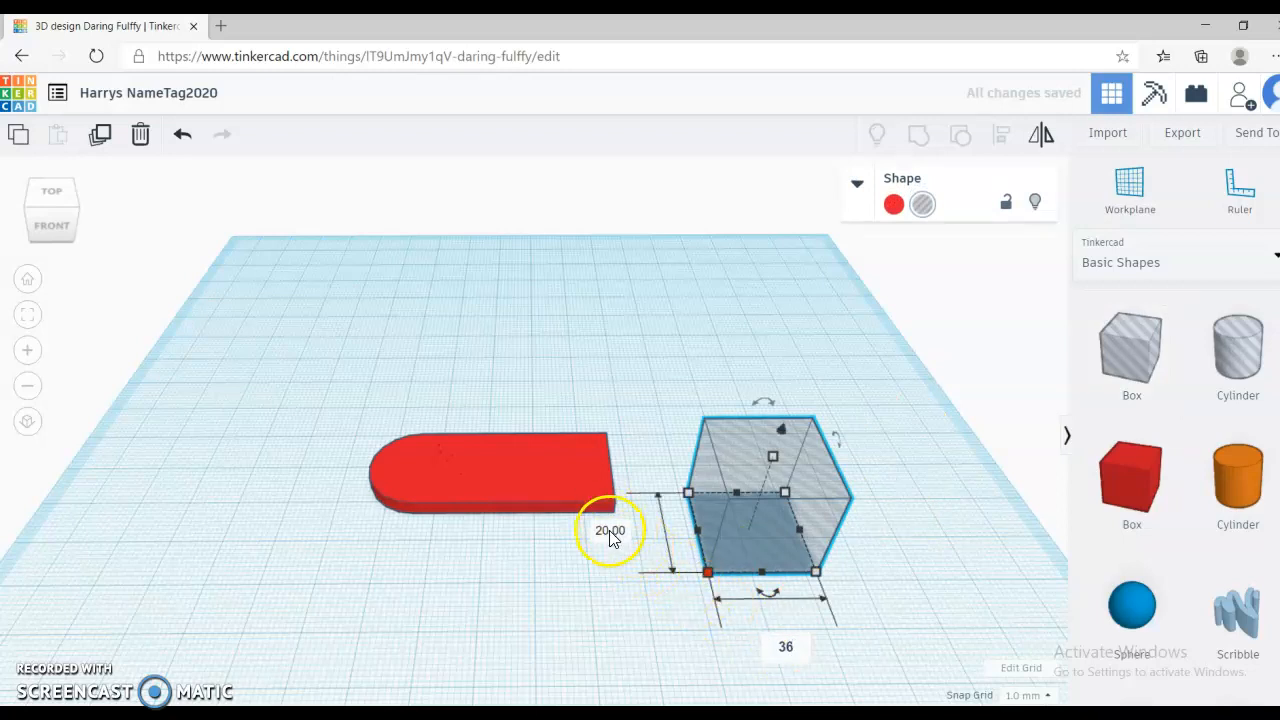
{"action": "key", "text": "Tab"}
{"action": "type", "text": "16"}
{"action": "key", "text": "Return"}
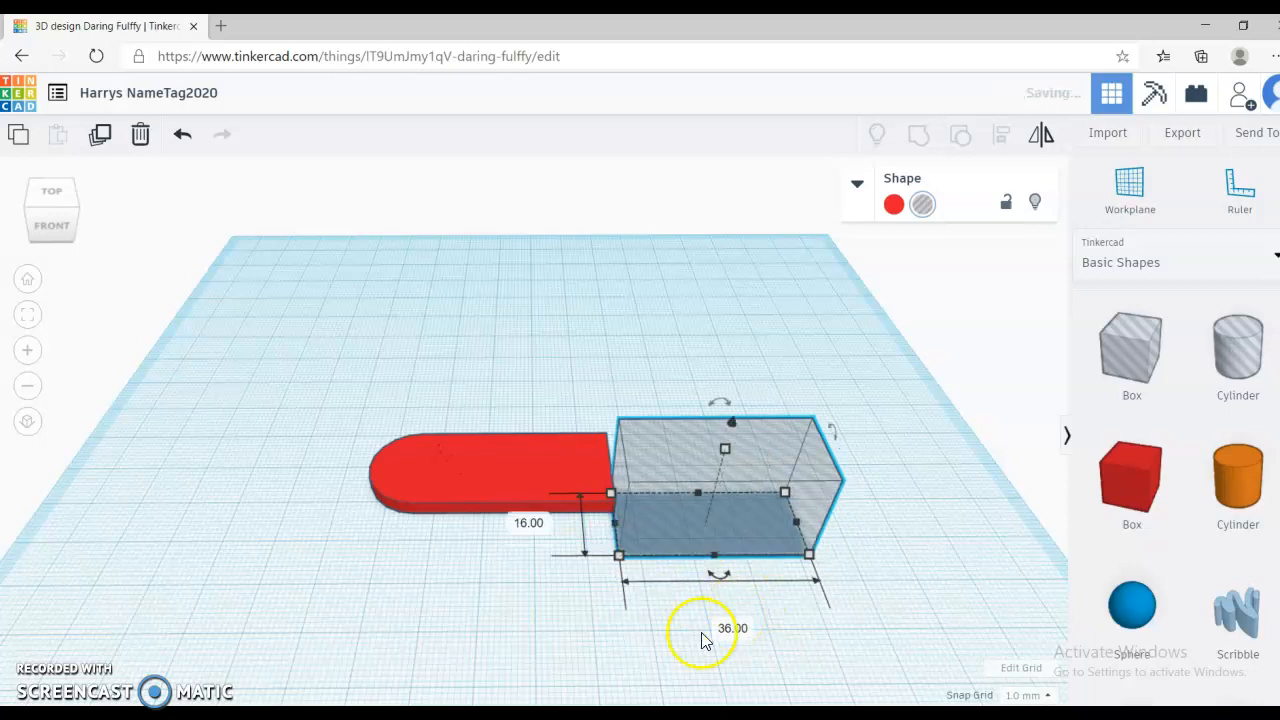
{"action": "left_click", "coordinate": [612, 625]}
- Set the new box hole's height to 2 mm and raise it slightly above the workplane
{"action": "right_click_drag", "start_coordinate": [945, 585], "coordinate": [688, 412]}
{"action": "left_click", "coordinate": [714, 371]}
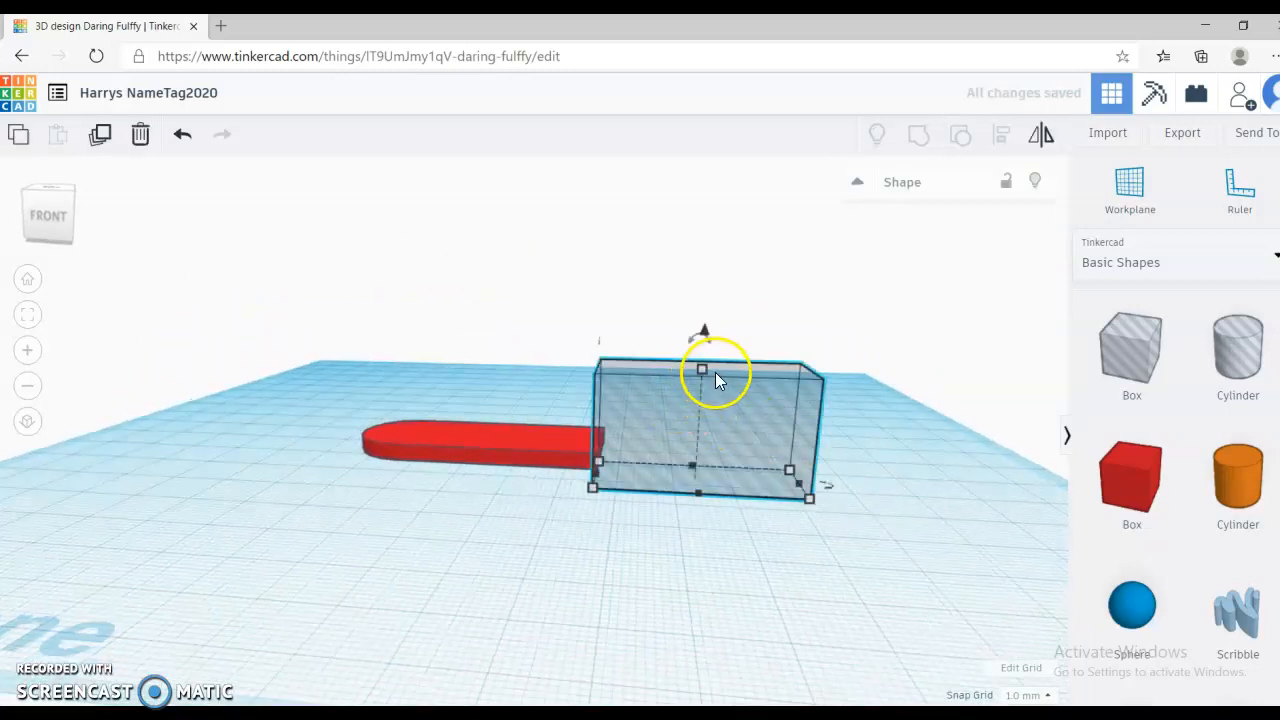
{"action": "left_click", "coordinate": [796, 425]}
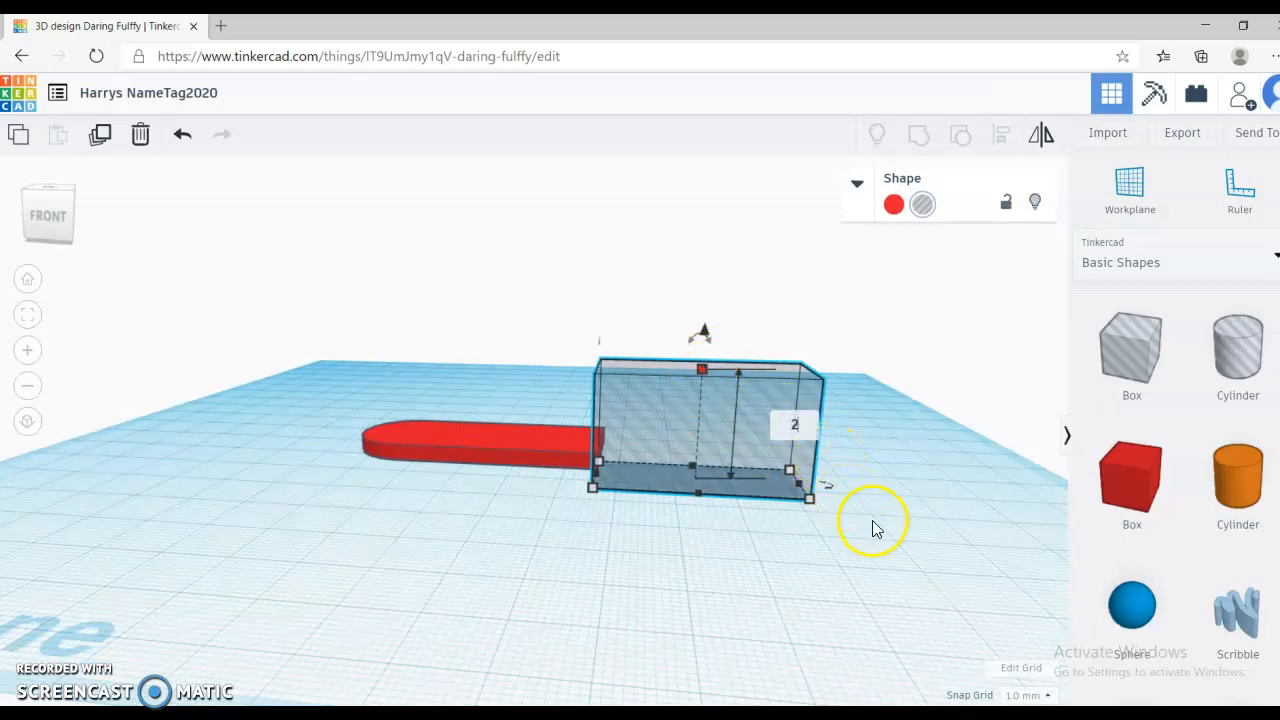
{"action": "type", "text": "2"}
{"action": "key", "text": "Return"}
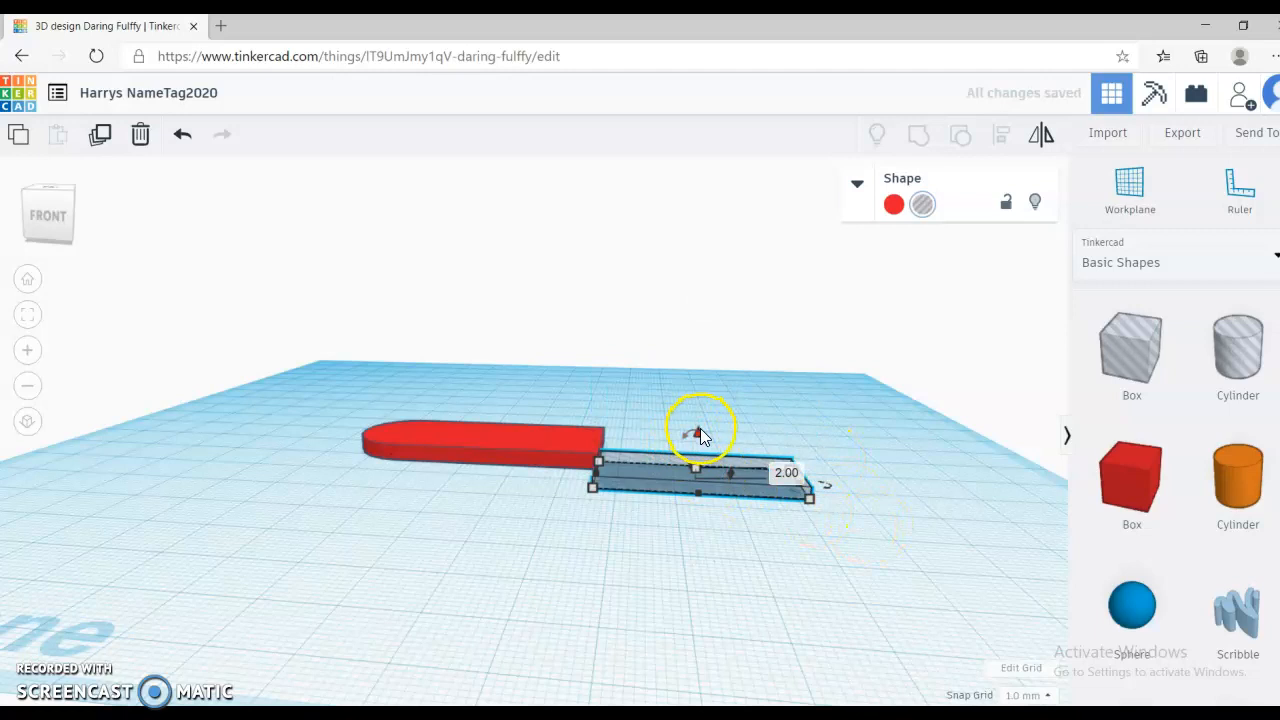
{"action": "left_click_drag", "start_coordinate": [699, 430], "coordinate": [699, 426]}
- Move the box hole onto the tag's rectangular part and nudge it to leave a narrow border along the straight end and long sides
{"action": "mouse_move", "coordinate": [700, 529]}
{"action": "right_mouse_down"}
{"action": "mouse_move", "coordinate": [698, 566]}
{"action": "mouse_move", "coordinate": [706, 511]}
{"action": "right_mouse_up"}
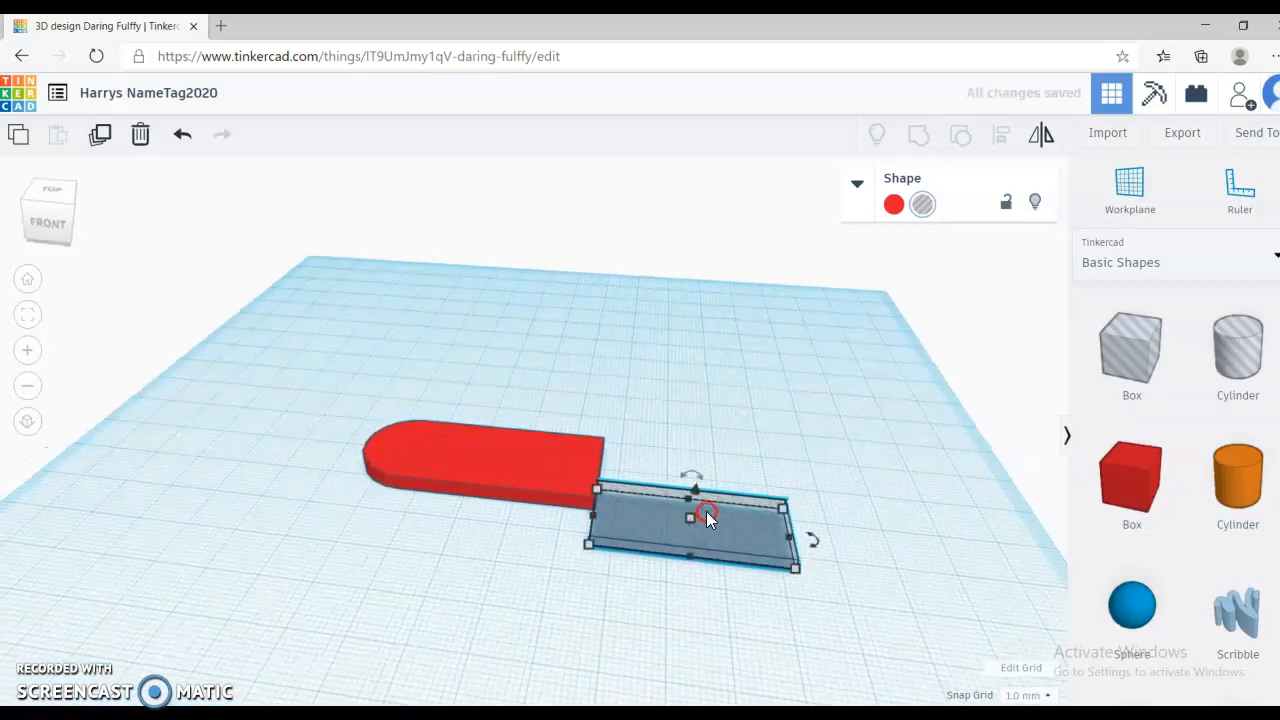
{"action": "left_click_drag", "start_coordinate": [722, 526], "coordinate": [566, 468]}
{"action": "key", "text": "Up"}
{"action": "key", "text": "Up"}
{"action": "right_click_drag", "start_coordinate": [511, 548], "coordinate": [540, 627]}
{"action": "left_click", "coordinate": [520, 477]}
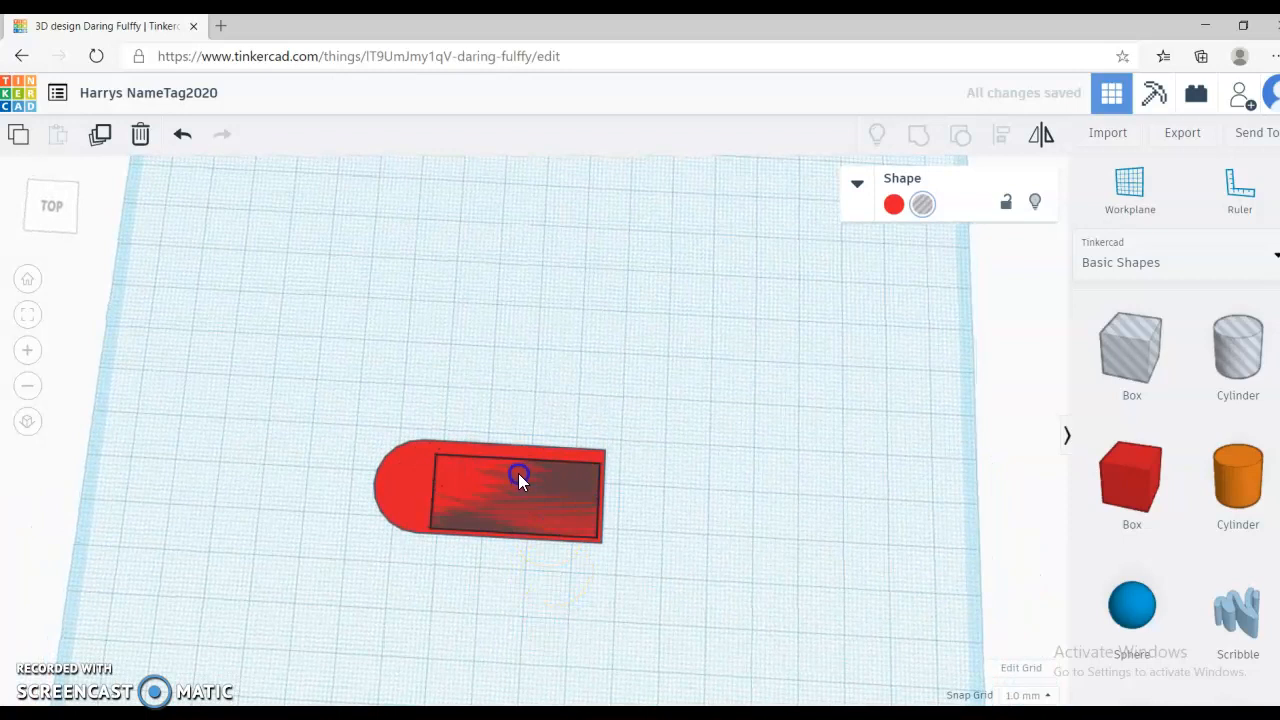
{"action": "left_click_drag", "start_coordinate": [518, 473], "coordinate": [518, 471]}
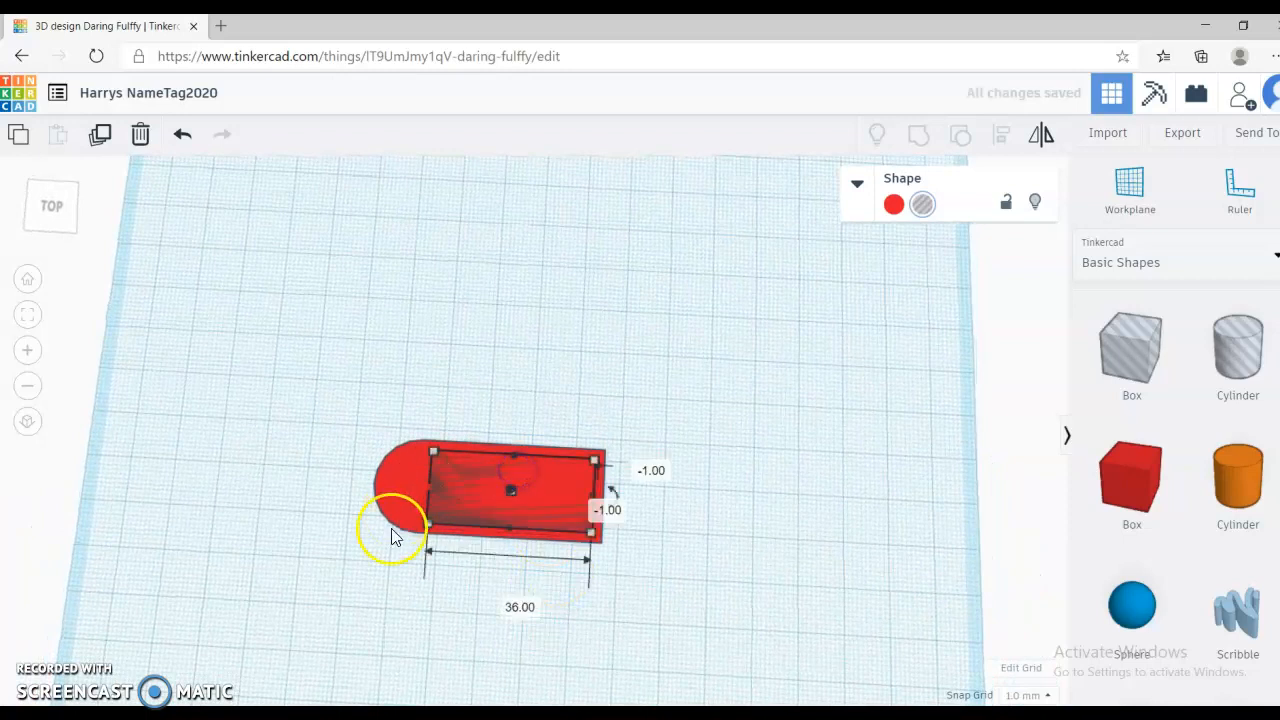
- Group the red tag with the box hole to cut the shallow rectangular recess into it
{"action": "left_click", "coordinate": [398, 558]}
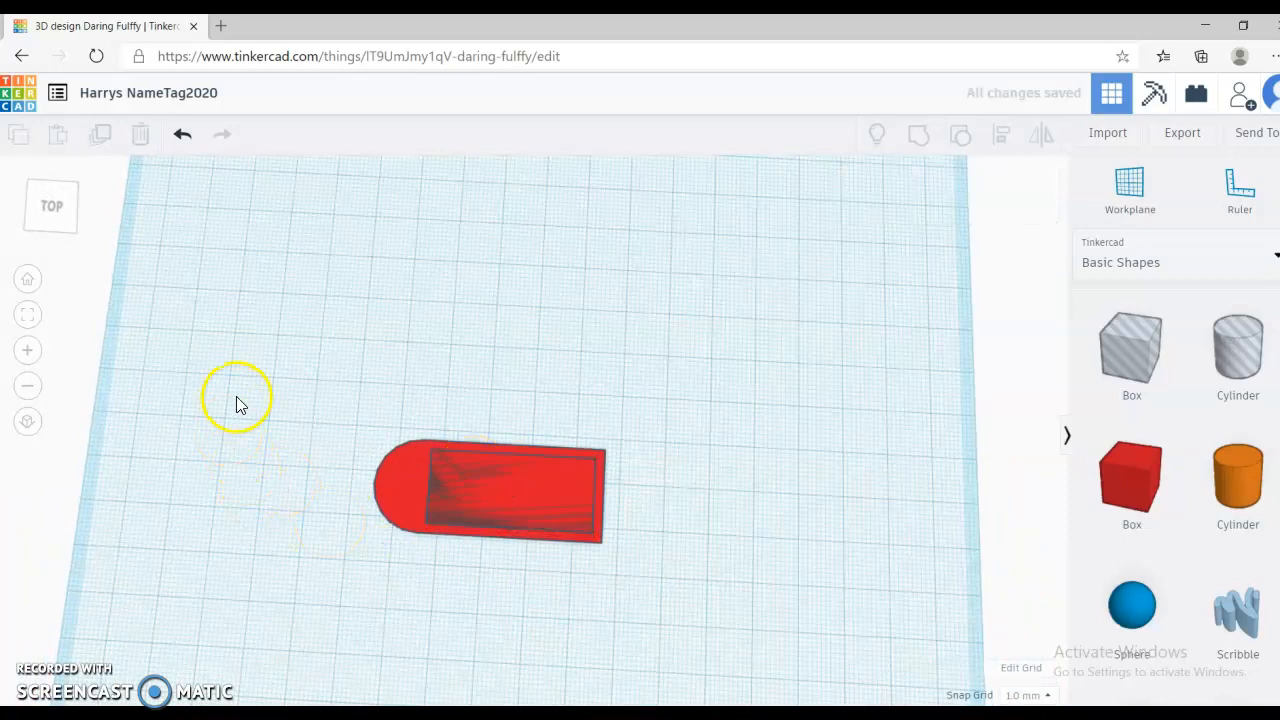
{"action": "left_click_drag", "start_coordinate": [257, 364], "coordinate": [751, 624]}
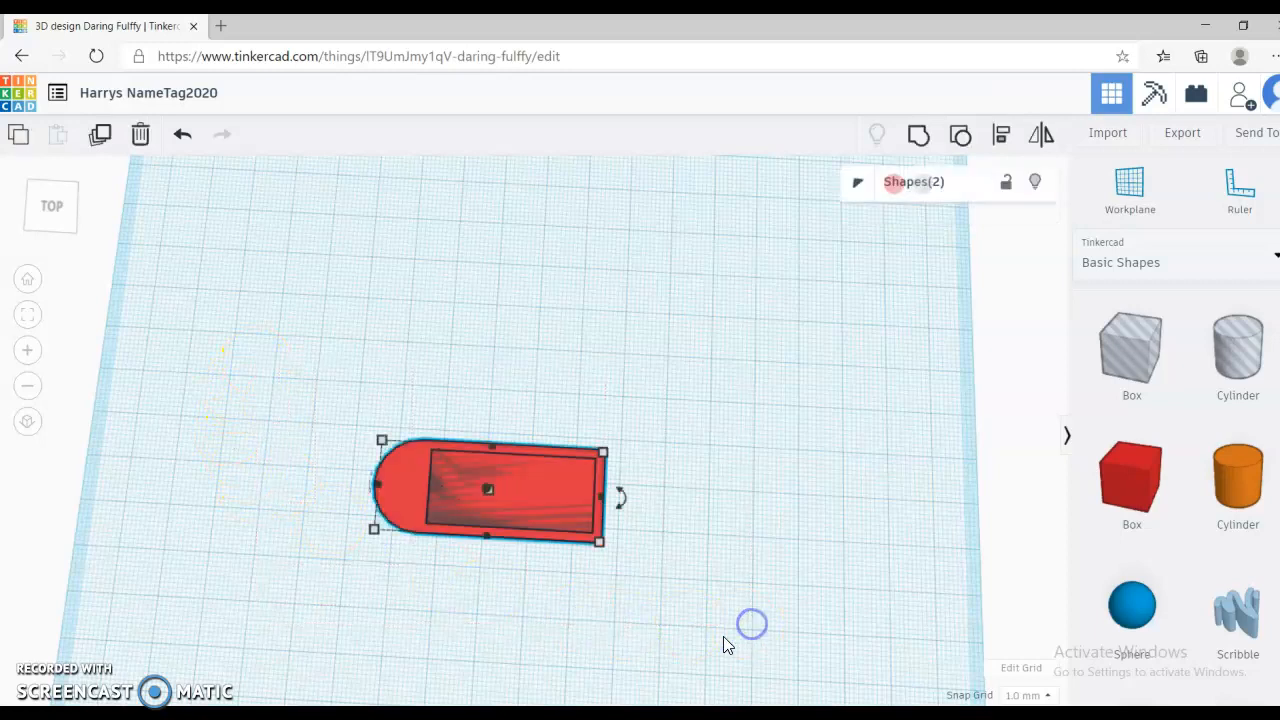
{"action": "left_click", "coordinate": [921, 137]}
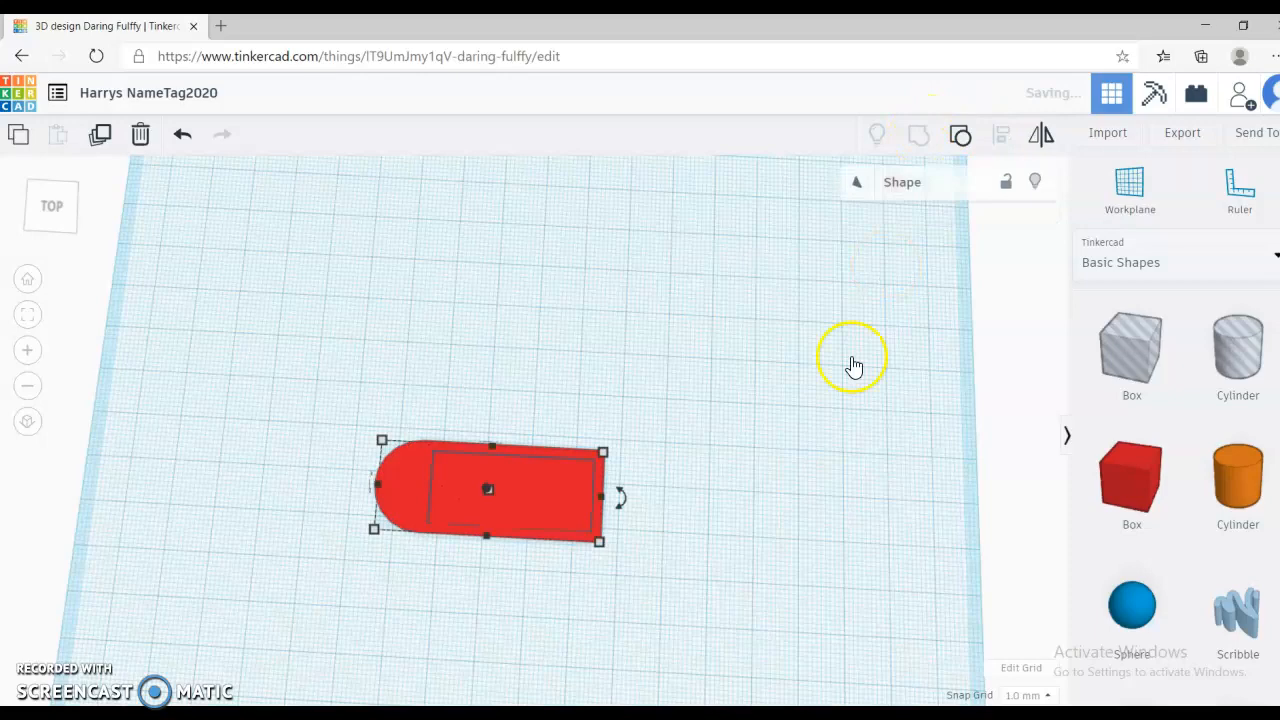
{"action": "left_click", "coordinate": [789, 487]}
{"action": "right_click_drag", "start_coordinate": [789, 487], "coordinate": [791, 397]}
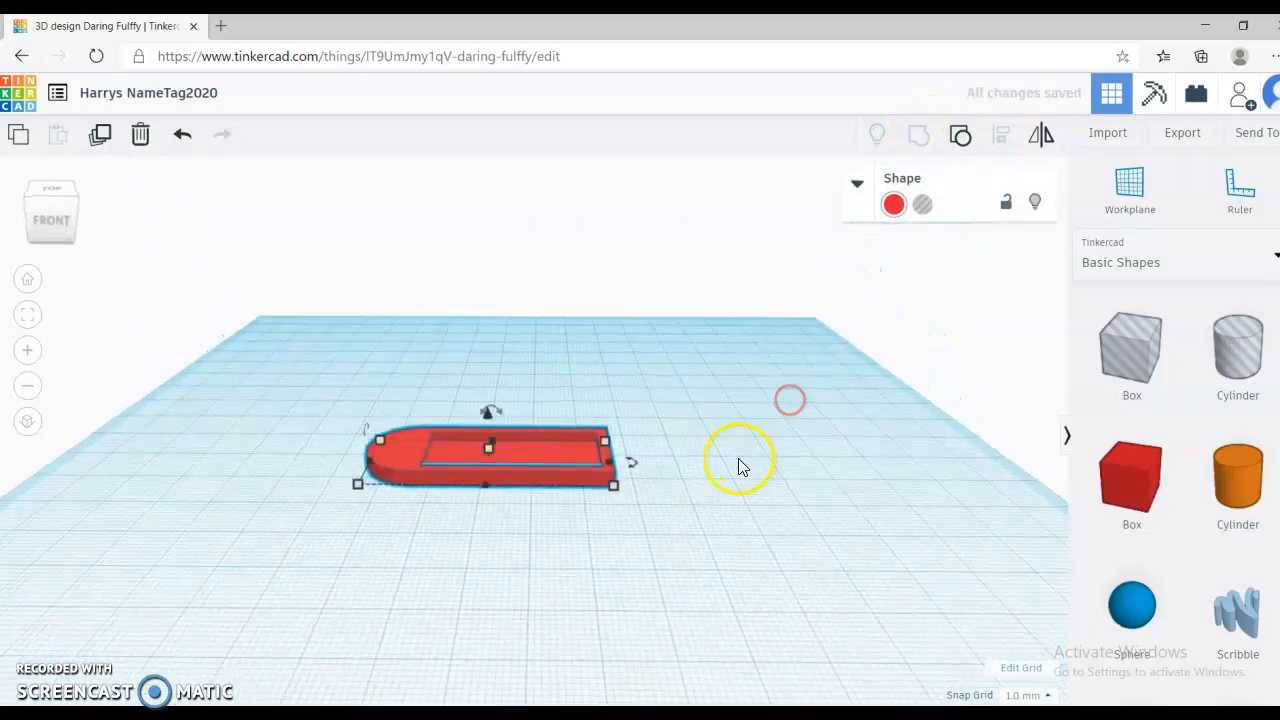
{"action": "right_click_drag", "start_coordinate": [714, 551], "coordinate": [906, 523]}
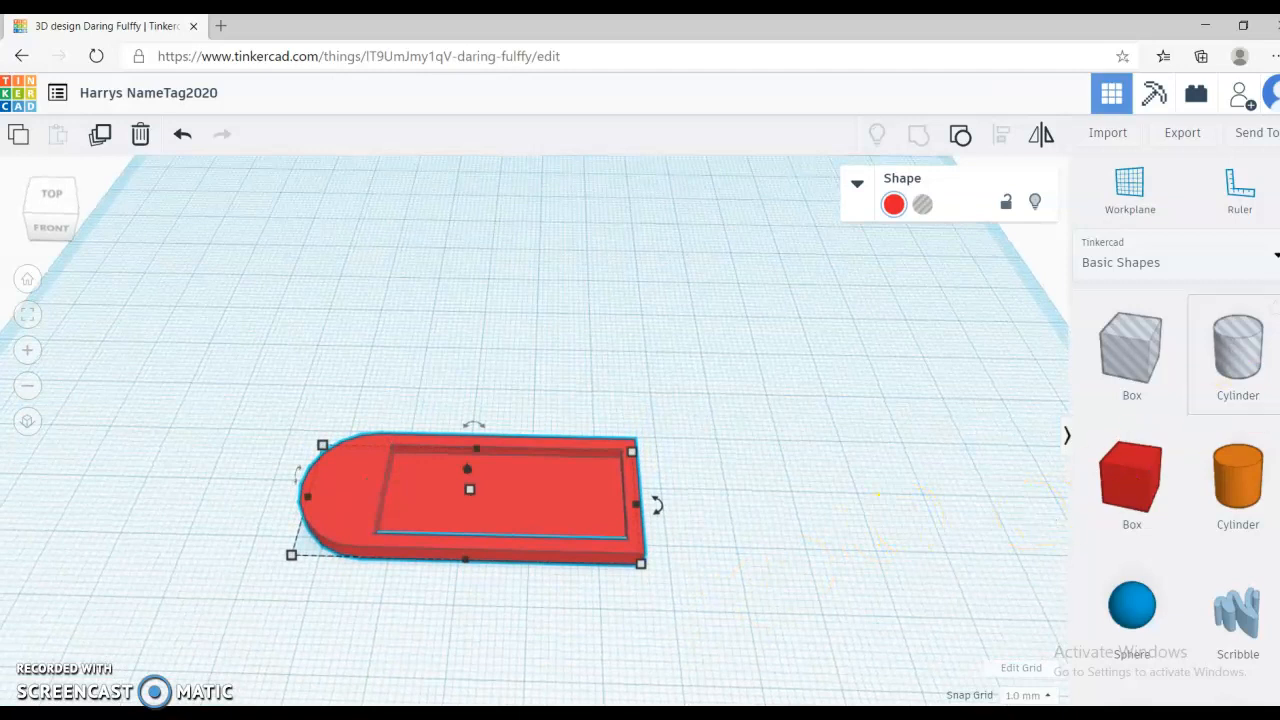
- Place a text shape on the workplane behind the tag and shrink its base to about 33 by 8 mm
{"action": "scroll", "coordinate": [1214, 500], "scroll_direction": "down", "scroll_amount": 4}
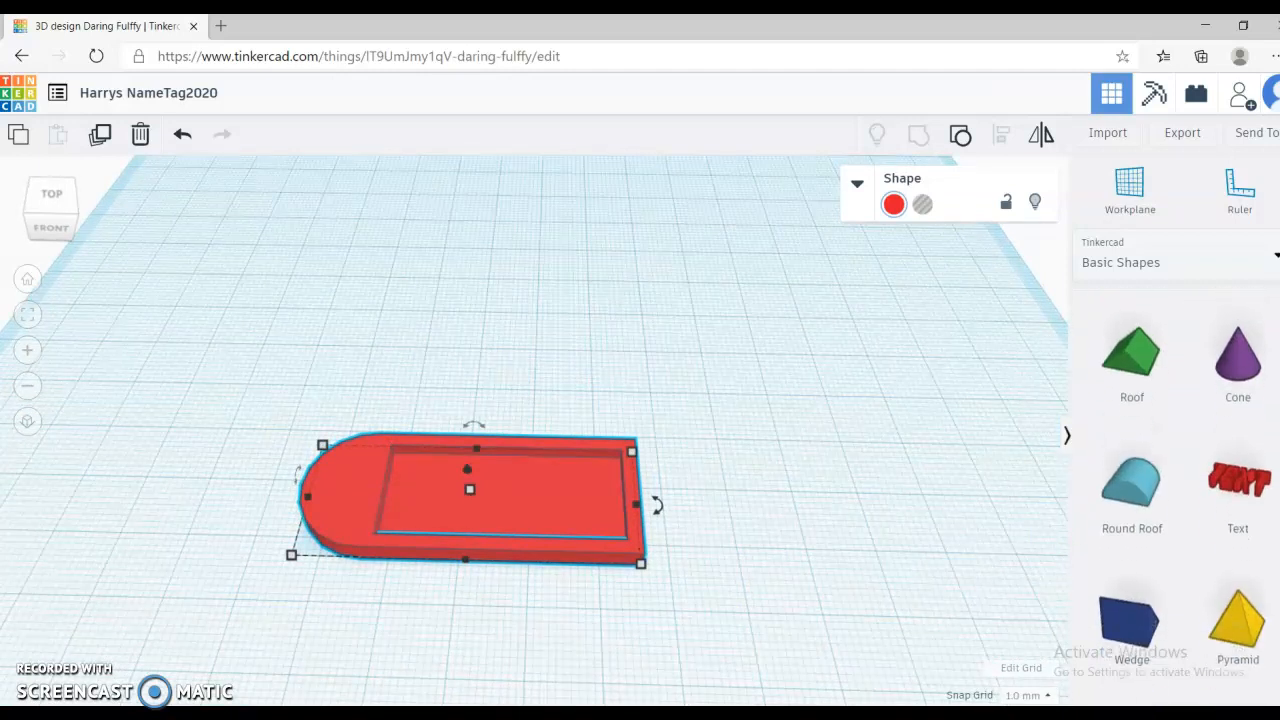
{"action": "left_click_drag", "start_coordinate": [1237, 490], "coordinate": [570, 342]}
{"action": "left_click_drag", "start_coordinate": [783, 381], "coordinate": [548, 333]}
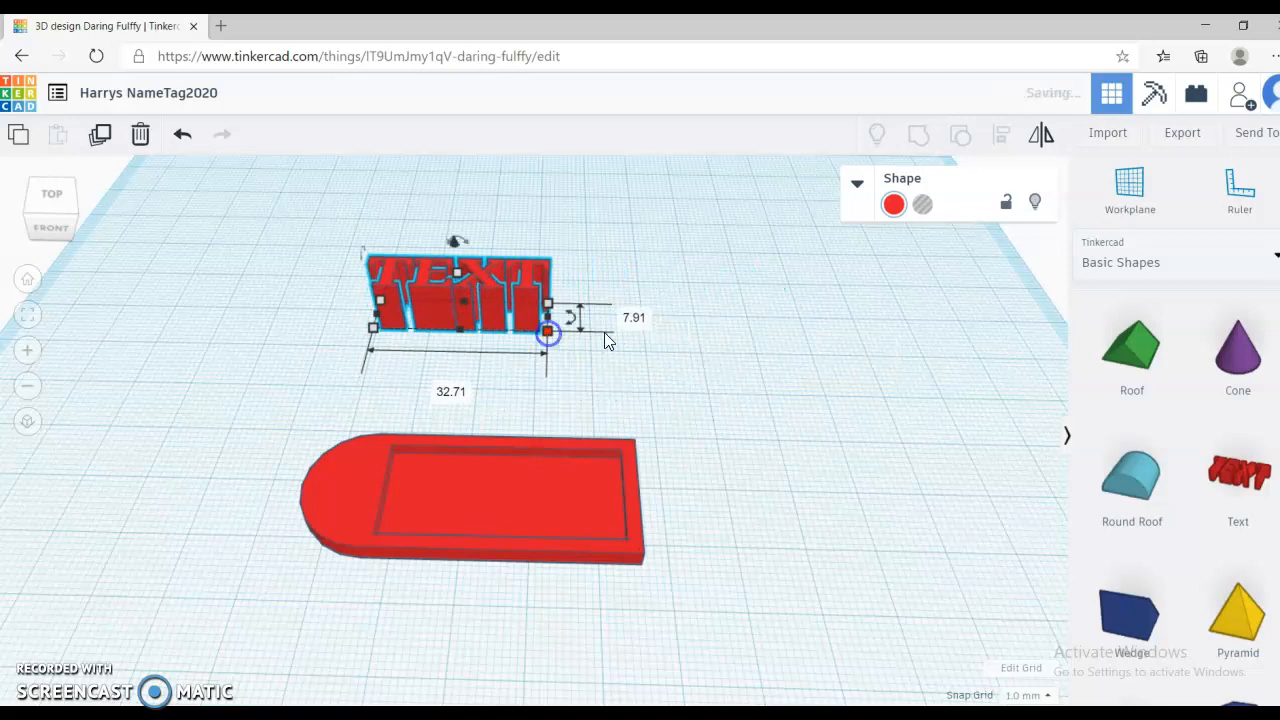
- Replace the text shape's wording with the tag owner's first name and set its font to Sans
{"action": "left_click", "coordinate": [494, 270]}
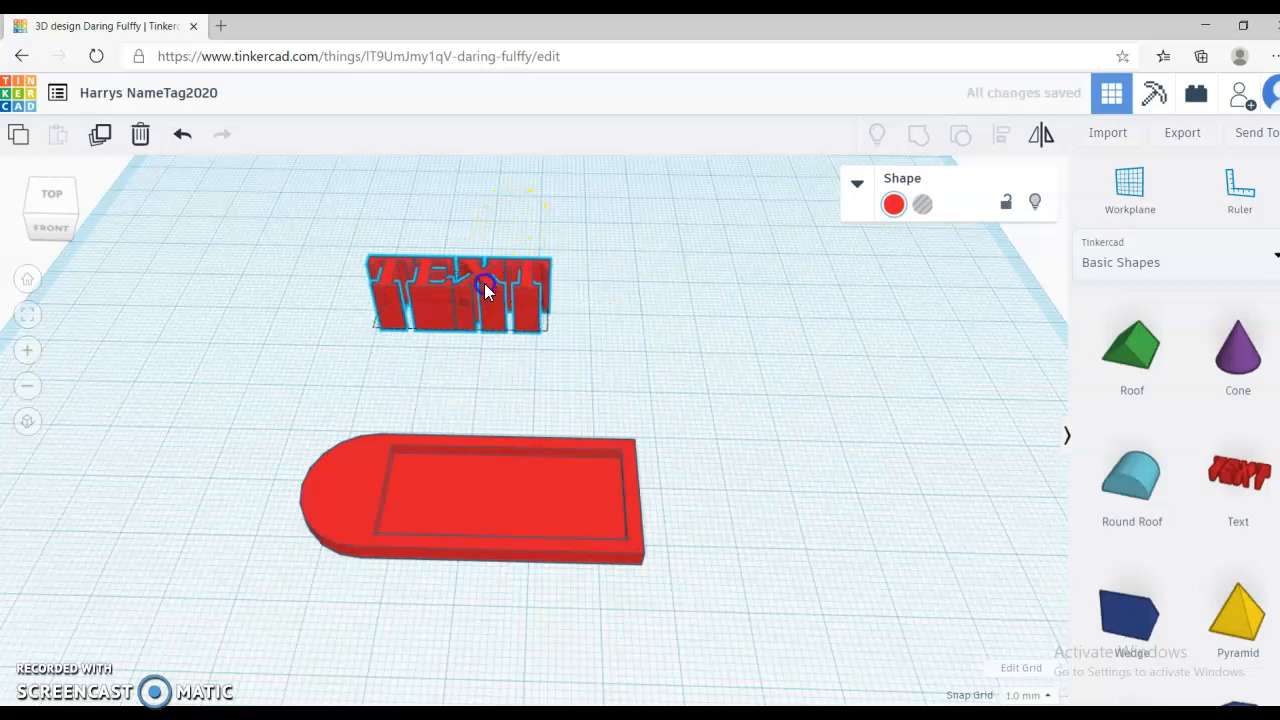
{"action": "left_click", "coordinate": [862, 182]}
{"action": "left_click", "coordinate": [955, 338]}
{"action": "left_click", "coordinate": [778, 345]}
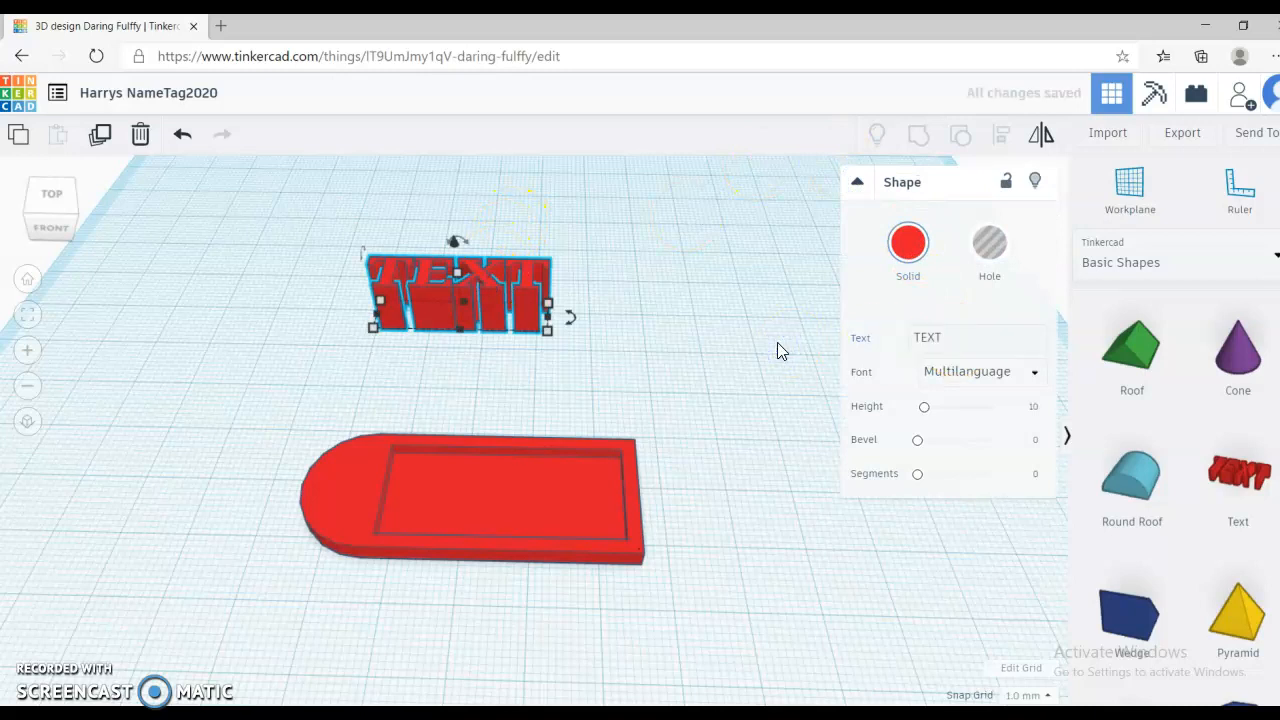
{"action": "left_click", "coordinate": [951, 338]}
{"action": "key", "text": "BackSpace"}
{"action": "key", "text": "BackSpace"}
{"action": "key", "text": "BackSpace"}
{"action": "key", "text": "BackSpace"}
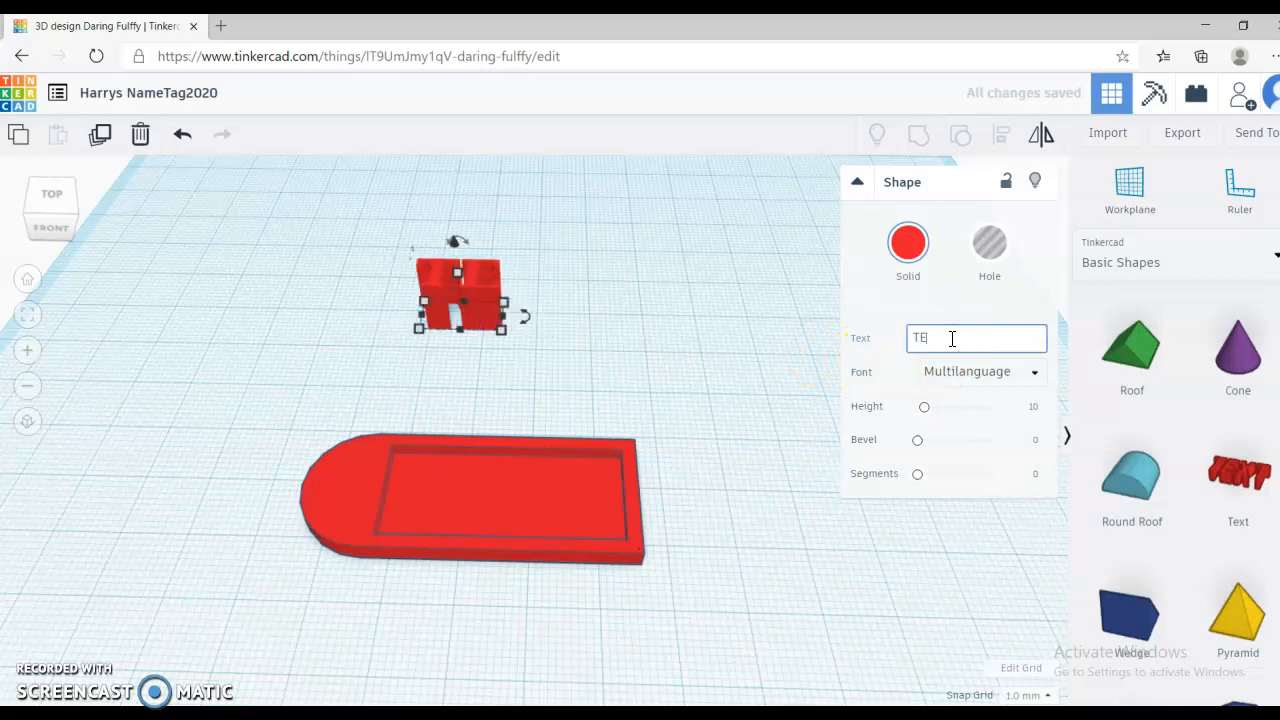
{"action": "type", "text": "Harry"}
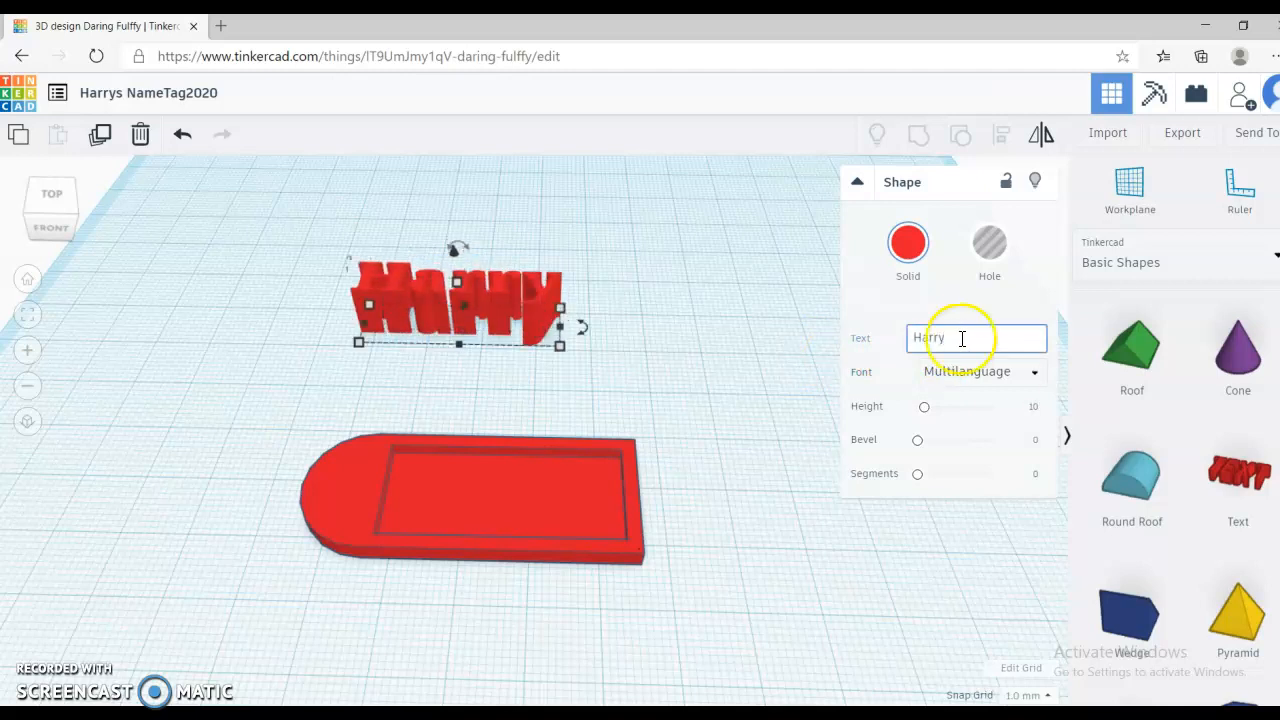
{"action": "left_click", "coordinate": [1008, 379]}
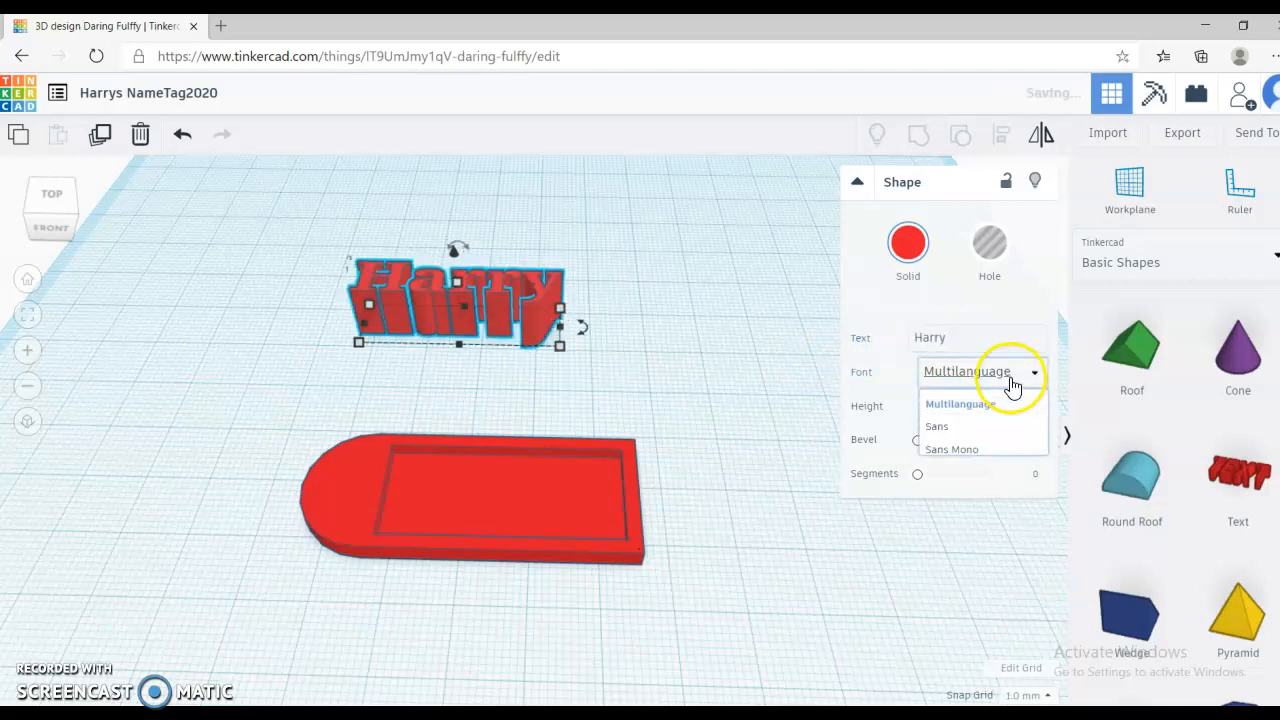
{"action": "left_click", "coordinate": [947, 436]}
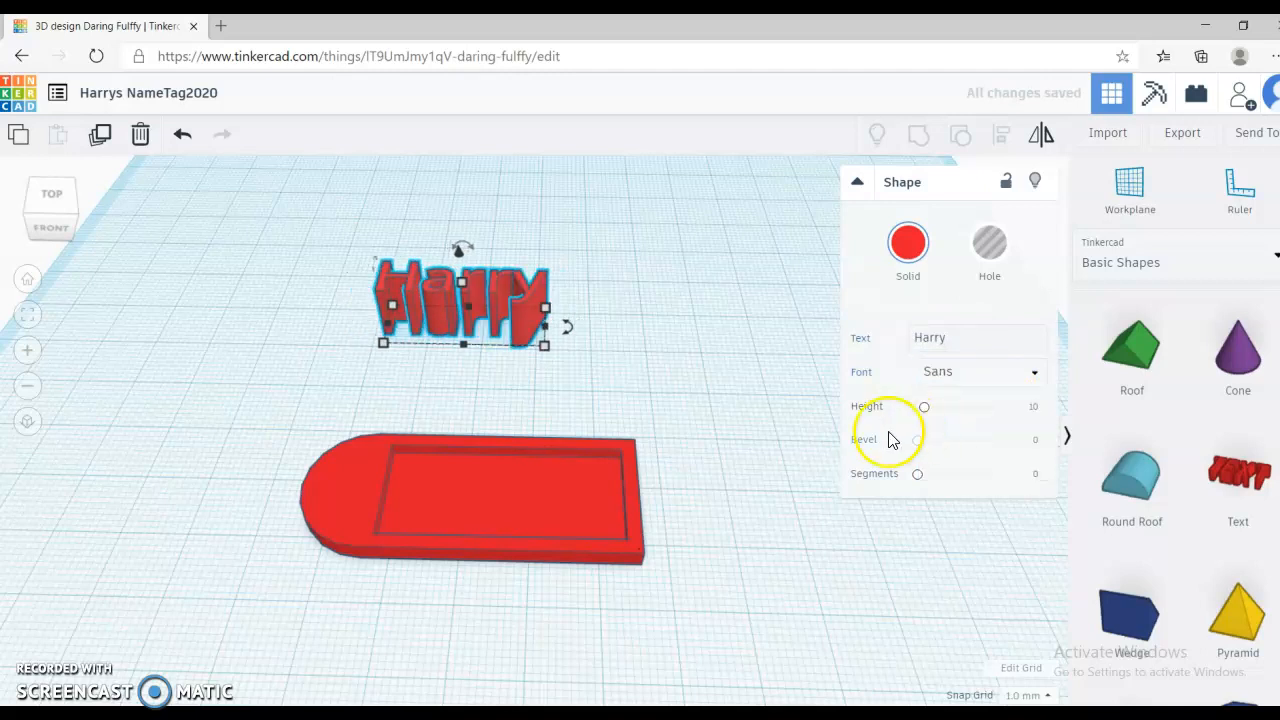
- Reduce the name text's height to 3 mm and colour it yellow
{"action": "right_click_drag", "start_coordinate": [658, 361], "coordinate": [610, 375]}
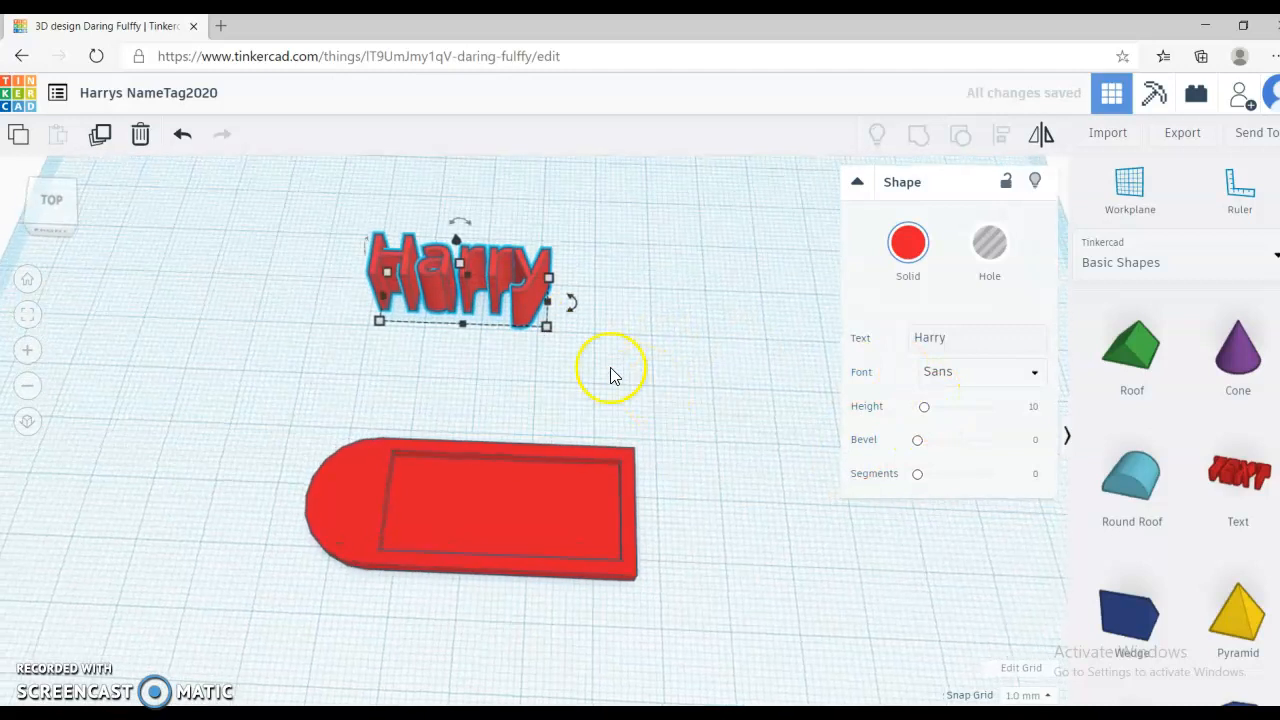
{"action": "mouse_move", "coordinate": [547, 327]}
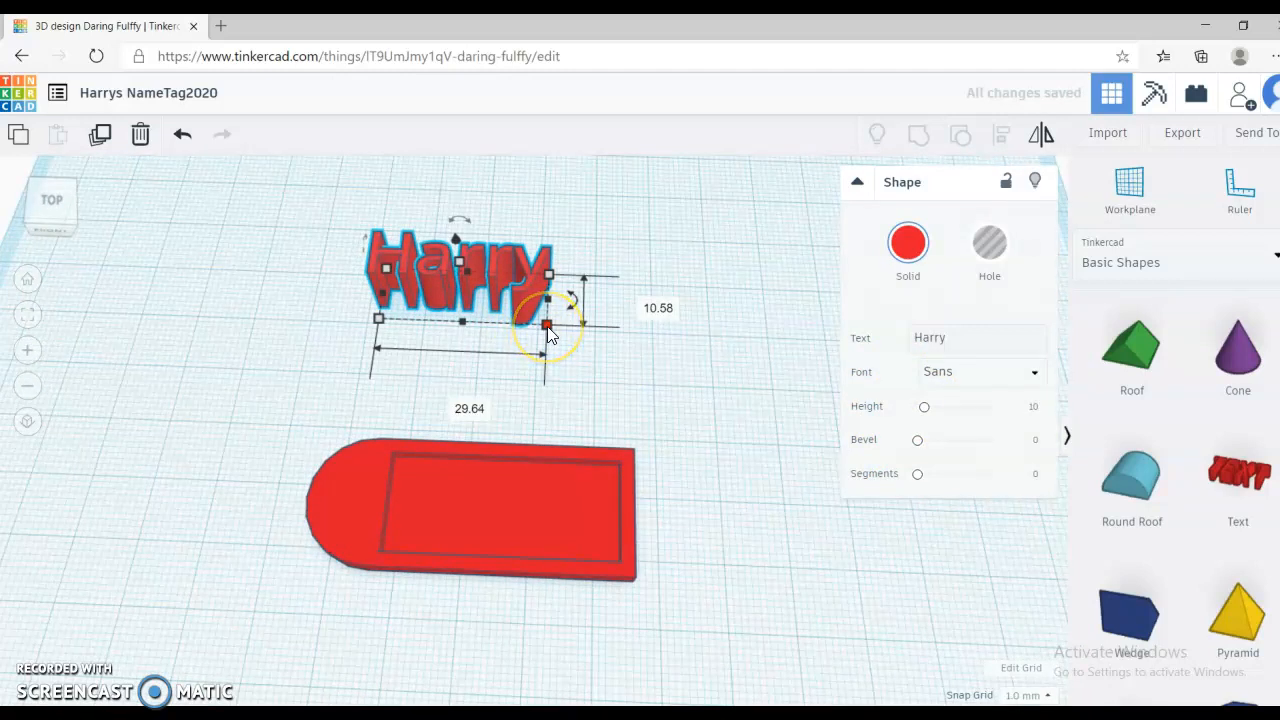
{"action": "right_click_drag", "start_coordinate": [622, 367], "coordinate": [602, 354]}
{"action": "mouse_move", "coordinate": [465, 269]}
{"action": "left_click_drag", "start_coordinate": [465, 269], "coordinate": [469, 295]}
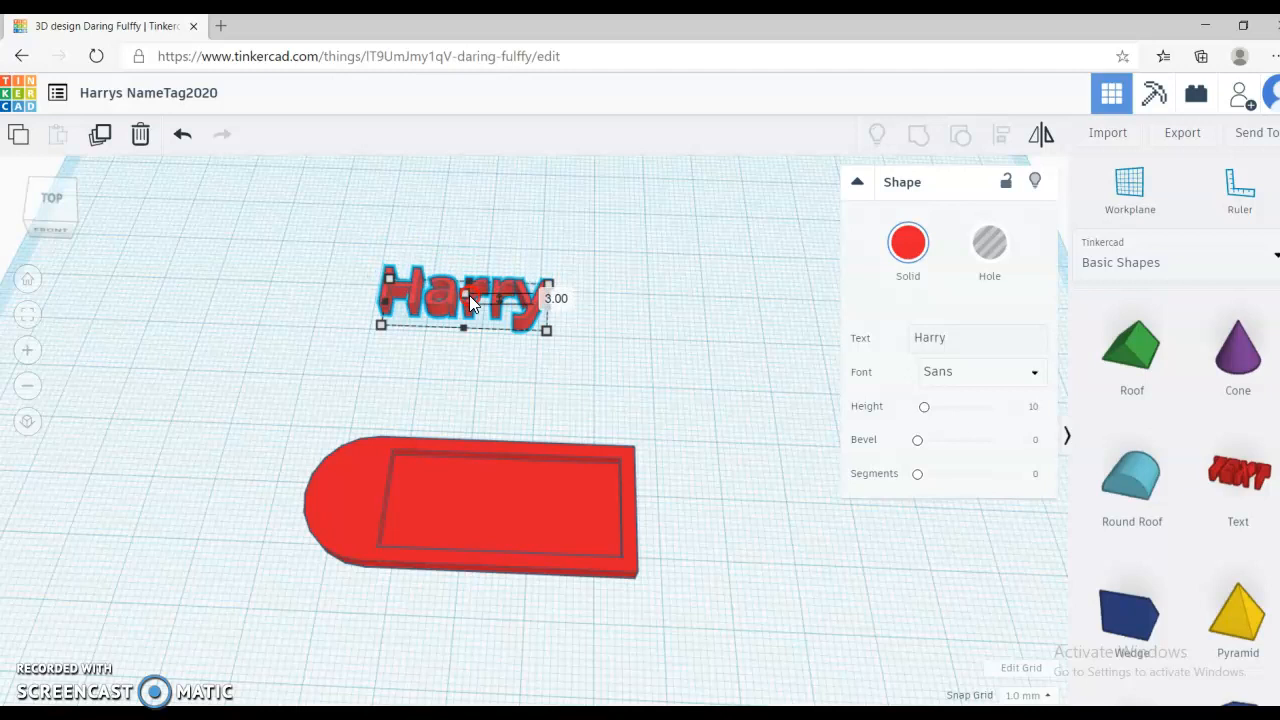
{"action": "right_click_drag", "start_coordinate": [656, 362], "coordinate": [661, 386]}
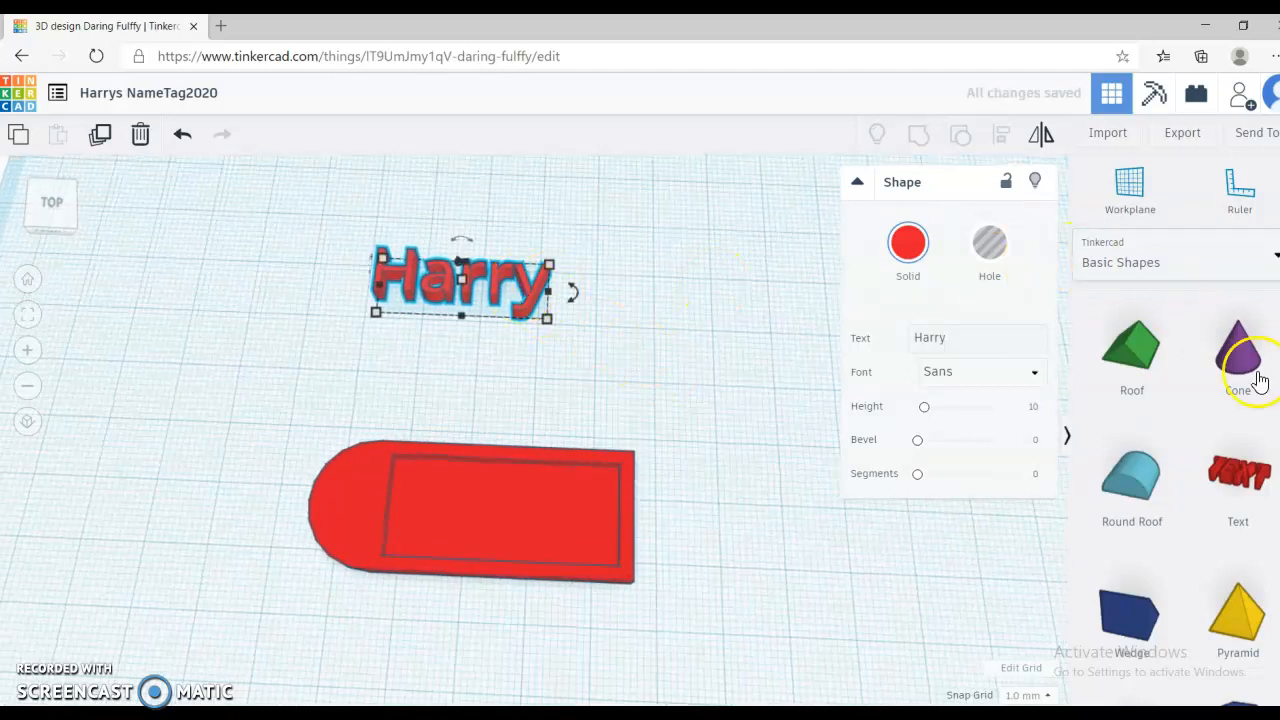
{"action": "left_click", "coordinate": [907, 243]}
{"action": "left_click", "coordinate": [955, 405]}
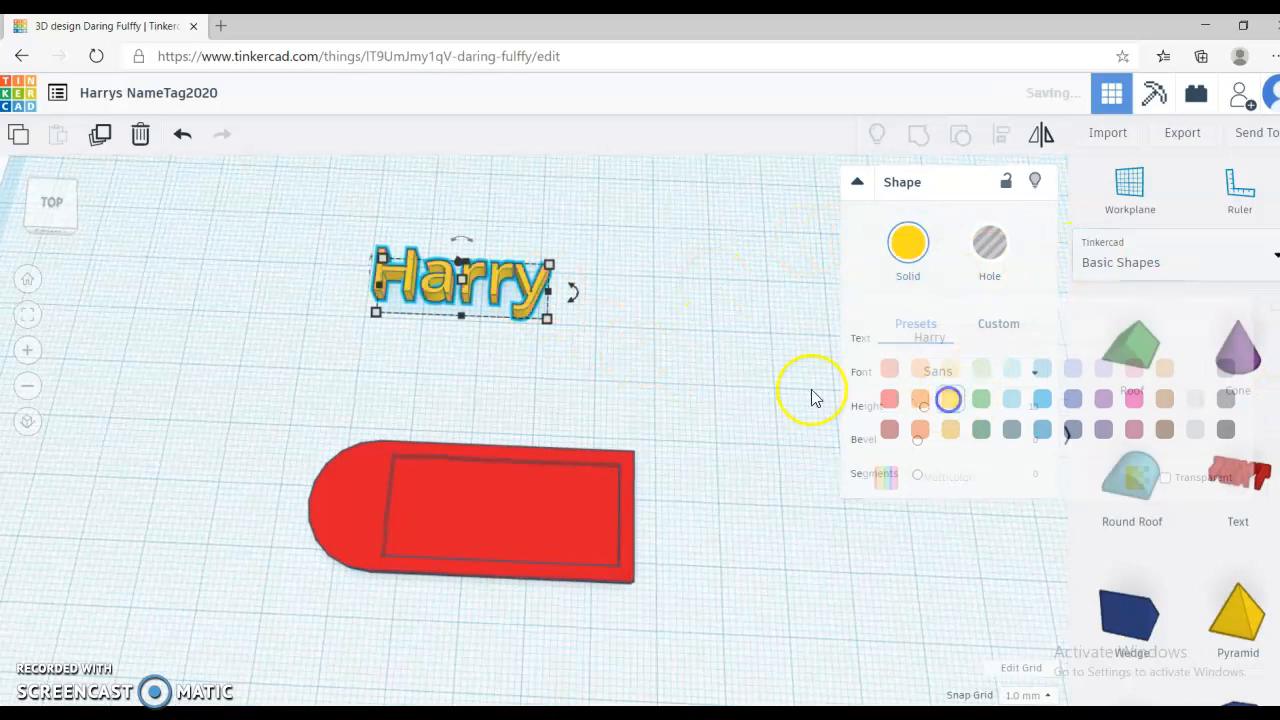
{"action": "left_click_drag", "start_coordinate": [467, 284], "coordinate": [489, 316]}
{"action": "left_click", "coordinate": [221, 128]}
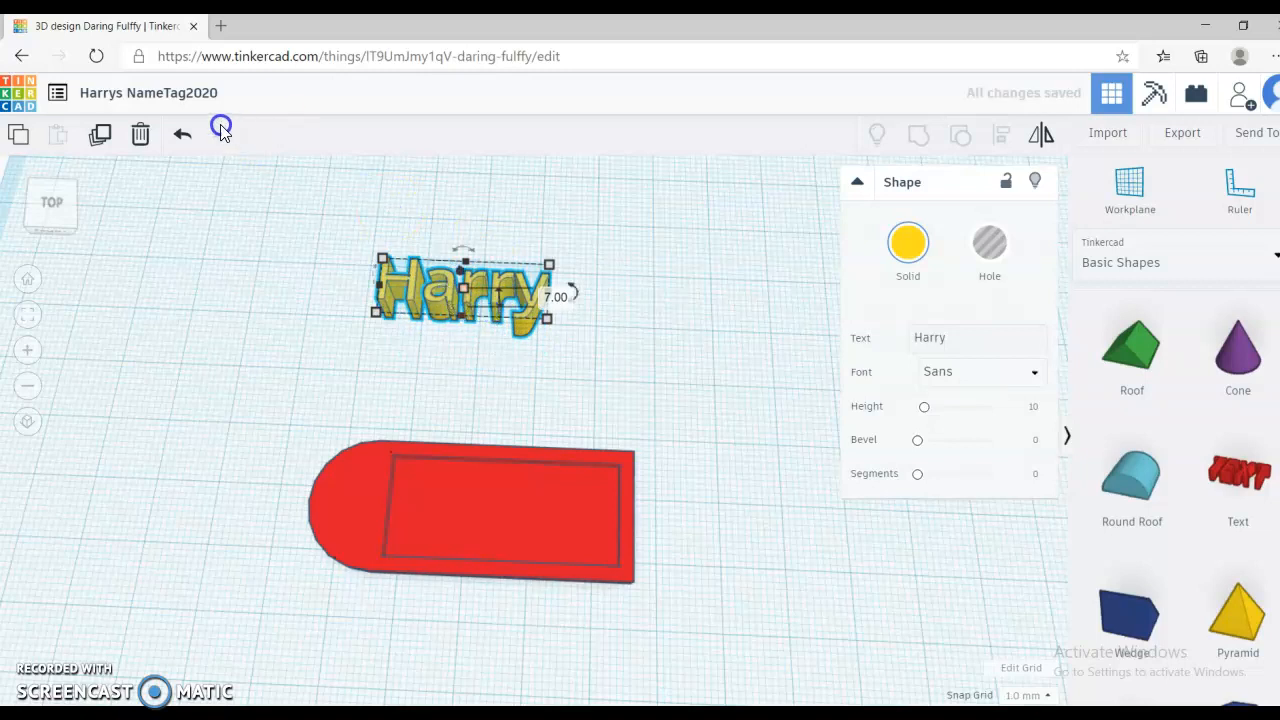
{"action": "left_click", "coordinate": [189, 139]}
- Move the yellow name text into the tag's recess and enlarge it to nearly fill the recess
{"action": "left_click", "coordinate": [418, 285]}
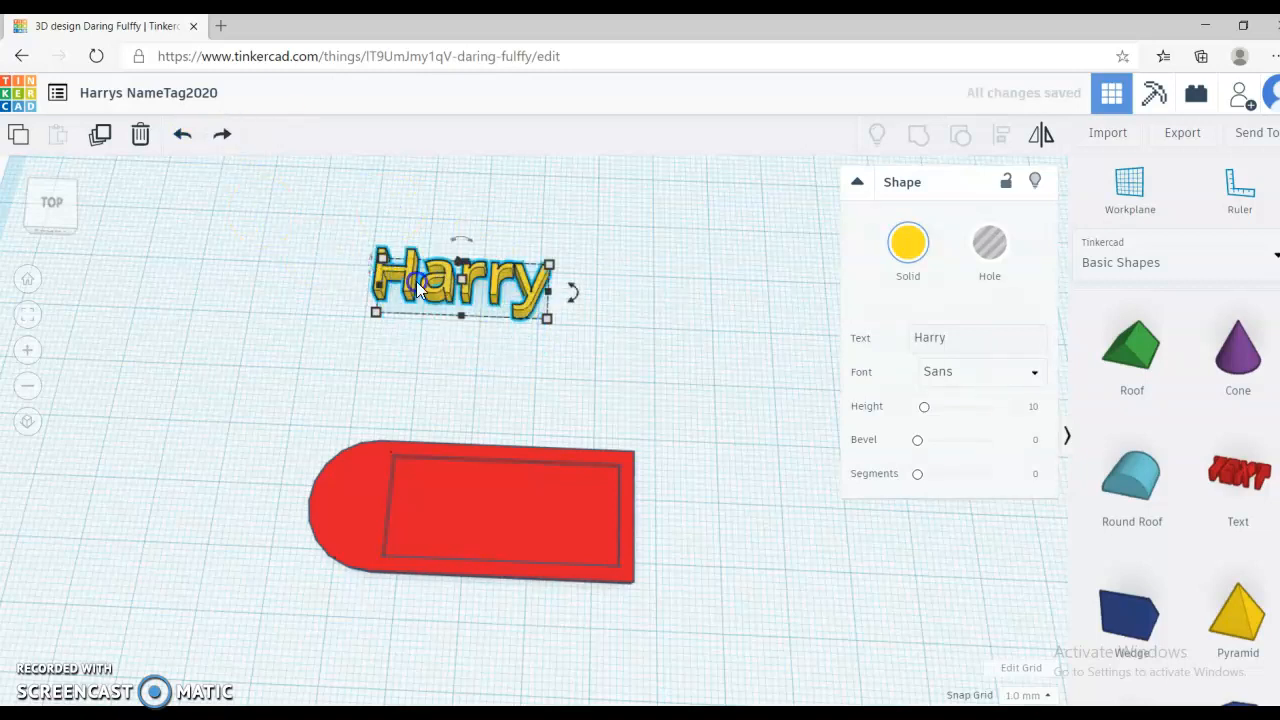
{"action": "left_click_drag", "start_coordinate": [422, 282], "coordinate": [455, 504]}
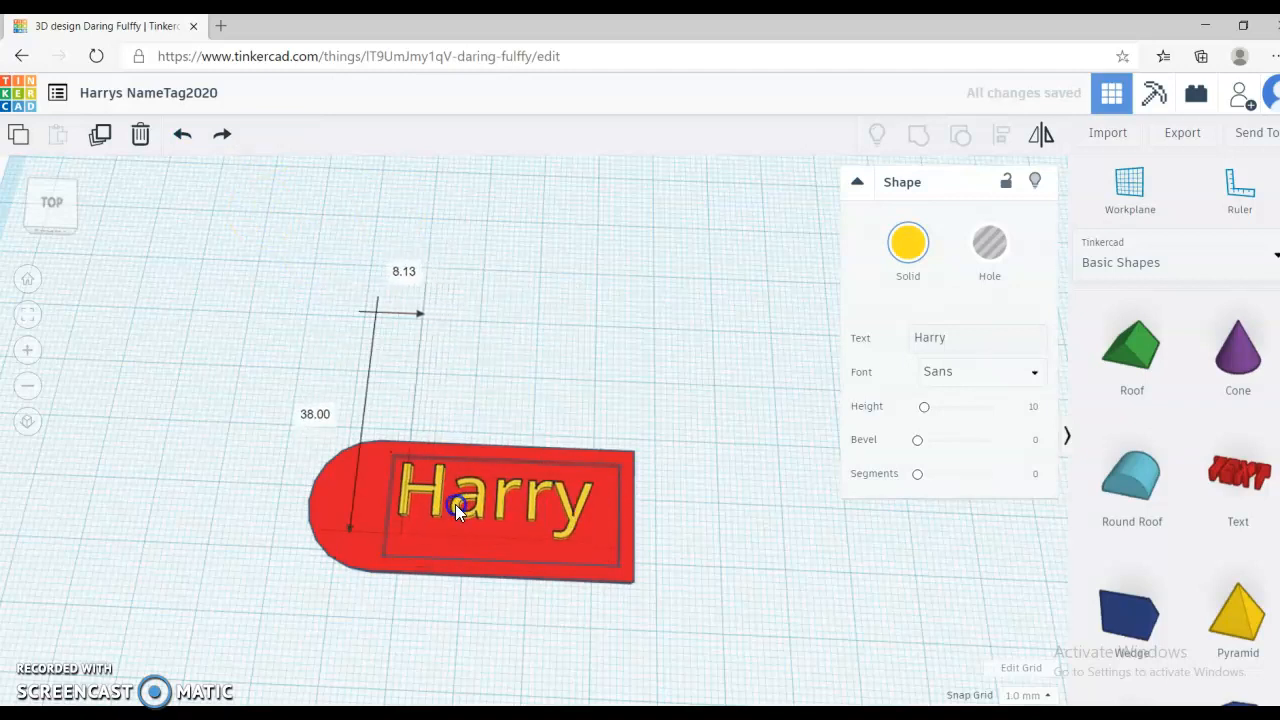
{"action": "left_click_drag", "start_coordinate": [588, 542], "coordinate": [610, 570]}
{"action": "right_click_drag", "start_coordinate": [532, 603], "coordinate": [485, 577]}
{"action": "left_click", "coordinate": [376, 510]}
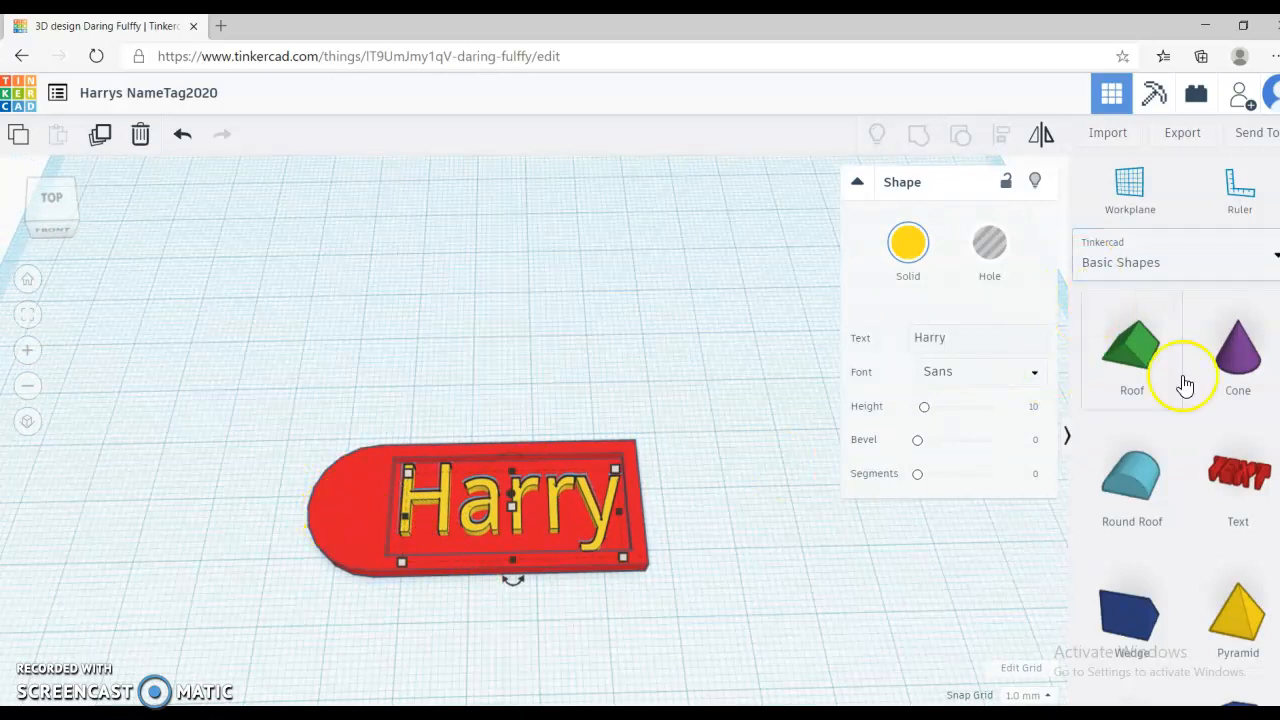
- Place a polygon behind the tag, give it 9 sides and turn it into a hole
{"action": "scroll", "coordinate": [1249, 420], "scroll_direction": "up", "scroll_amount": 3}
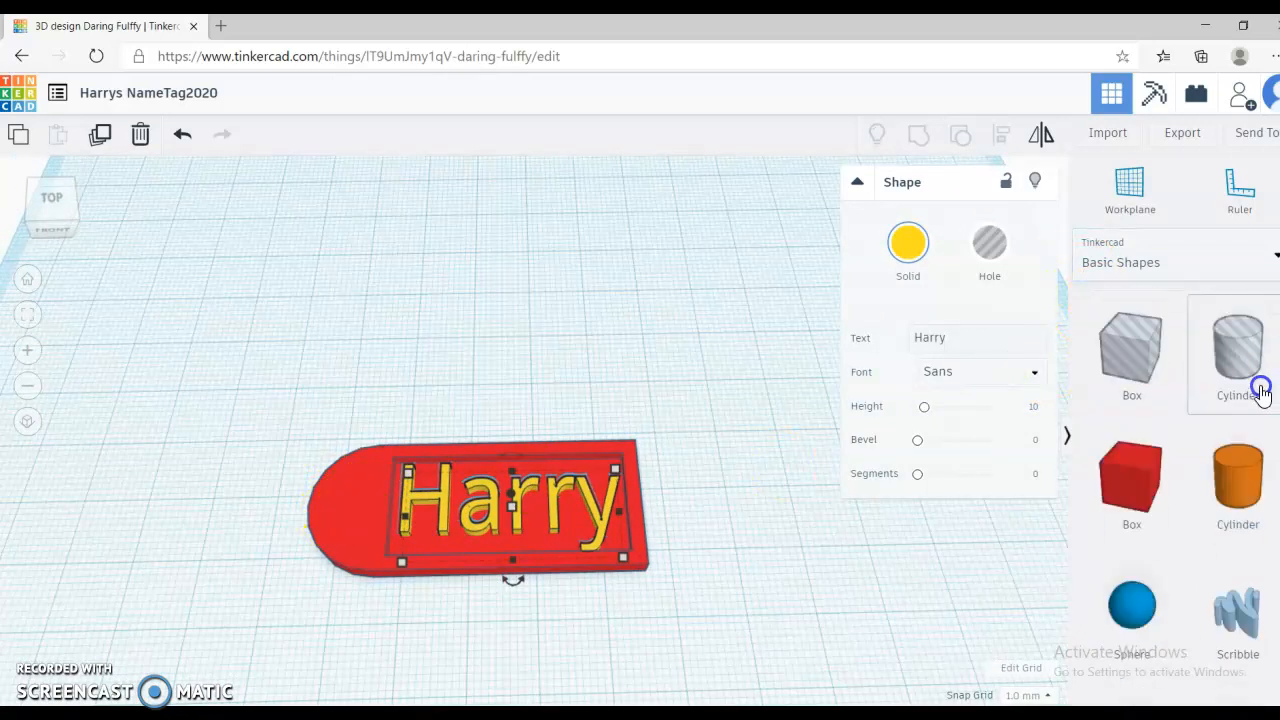
{"action": "scroll", "coordinate": [1183, 460], "scroll_direction": "down", "scroll_amount": 3}
{"action": "scroll", "coordinate": [1181, 463], "scroll_direction": "down", "scroll_amount": 3}
{"action": "left_click_drag", "start_coordinate": [1248, 543], "coordinate": [597, 348]}
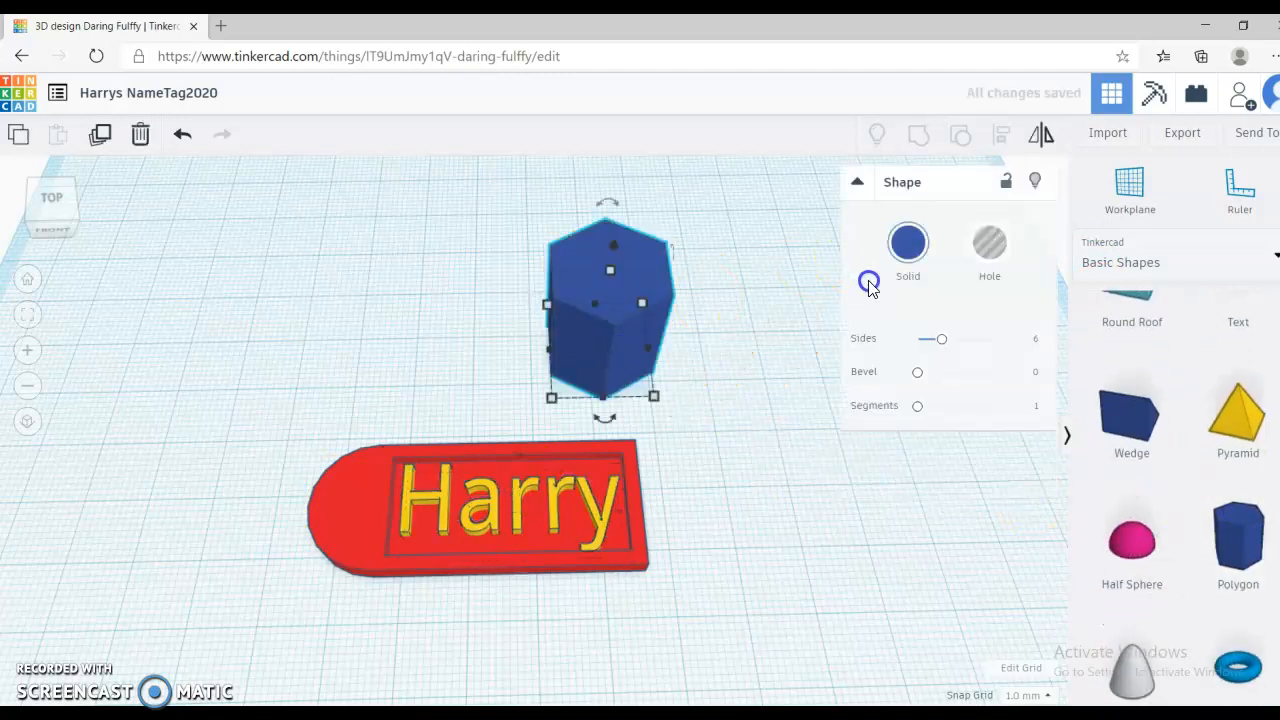
{"action": "mouse_move", "coordinate": [945, 345]}
{"action": "left_mouse_down"}
{"action": "mouse_move", "coordinate": [1048, 345]}
{"action": "mouse_move", "coordinate": [928, 335]}
{"action": "mouse_move", "coordinate": [965, 335]}
{"action": "left_mouse_up"}
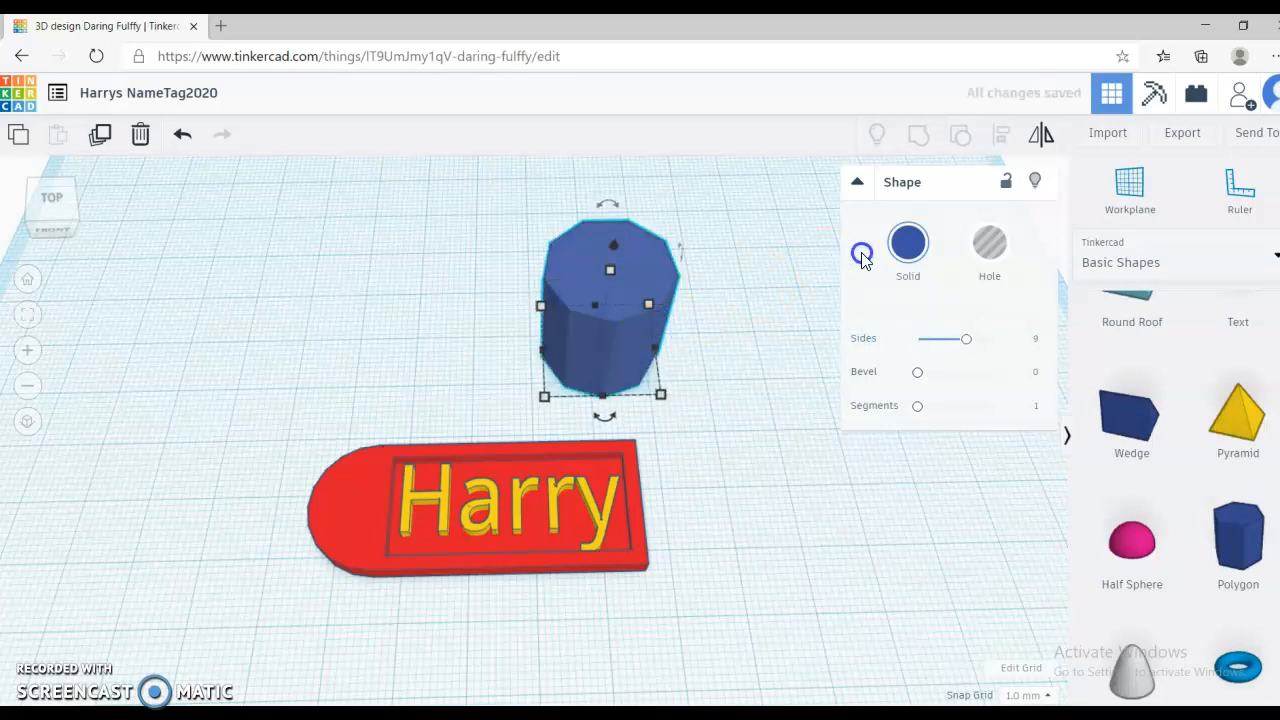
{"action": "left_click", "coordinate": [1003, 250]}
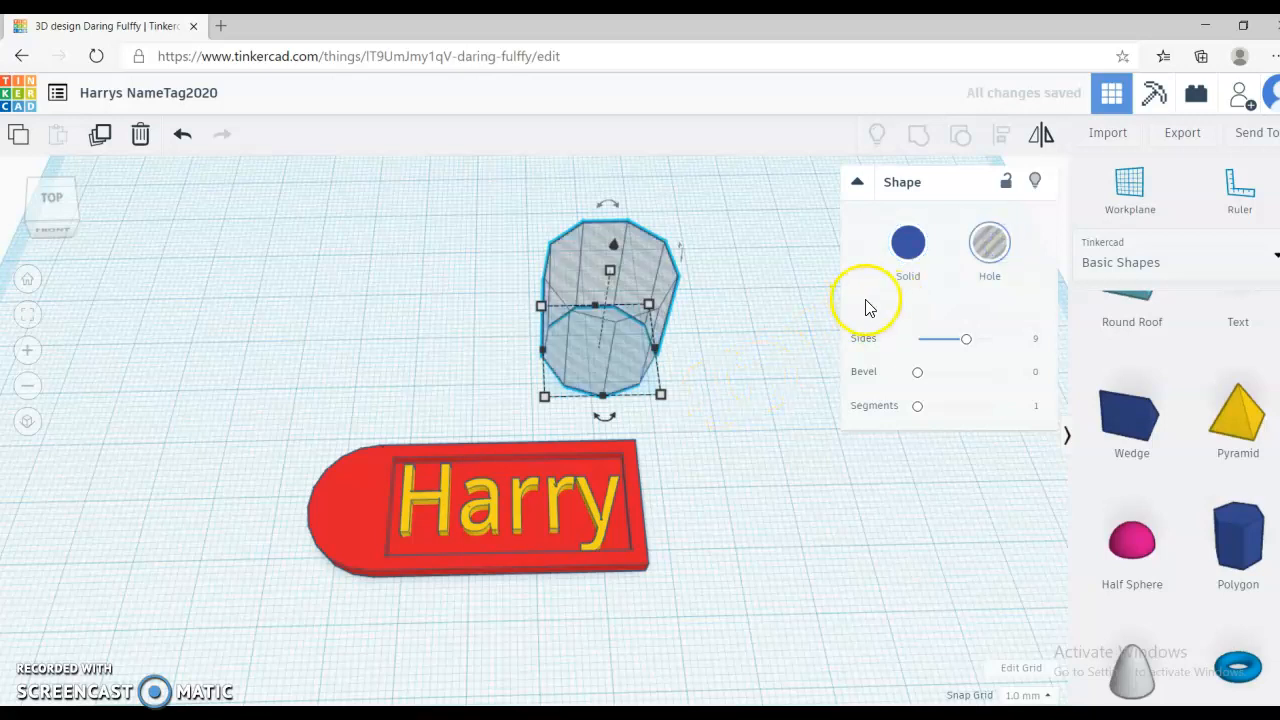
{"action": "left_click", "coordinate": [908, 240]}
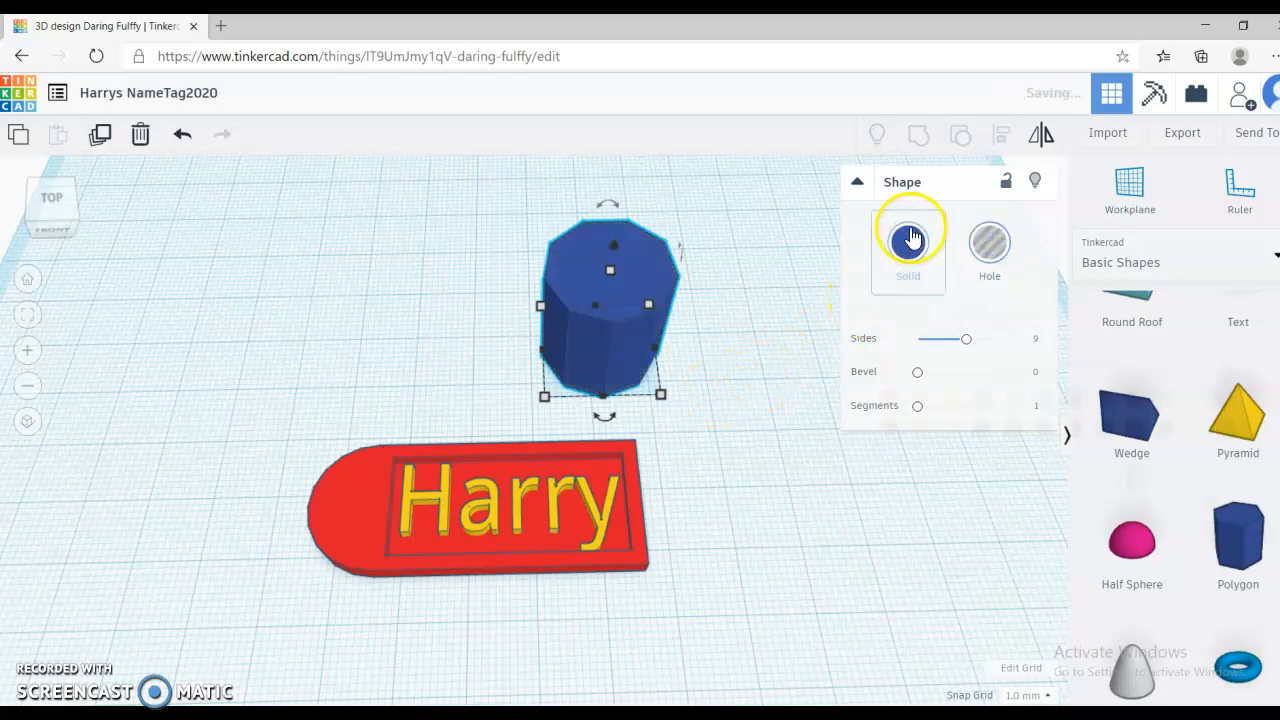
{"action": "left_click", "coordinate": [992, 242]}
- Set the polygon hole's base to 6 by 6 mm
{"action": "mouse_move", "coordinate": [658, 392]}
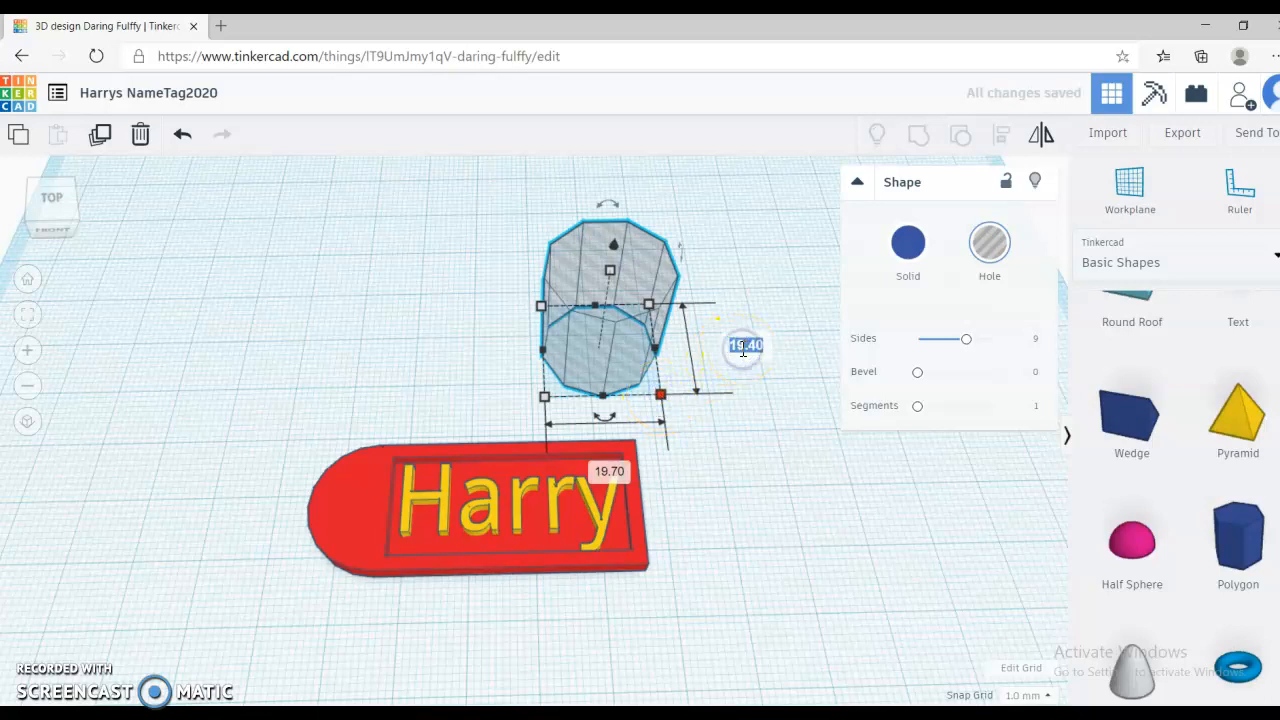
{"action": "type", "text": "6"}
{"action": "key", "text": "Return"}
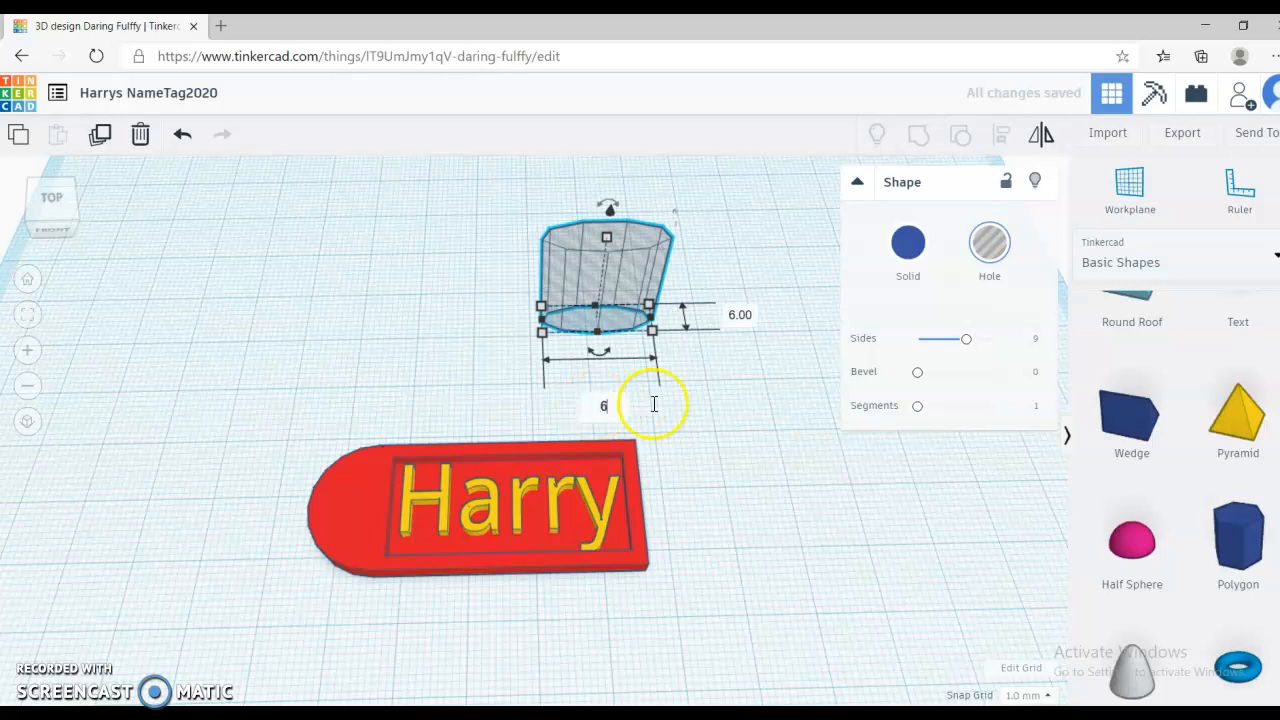
{"action": "key", "text": "Return"}
{"action": "left_click", "coordinate": [666, 392]}
- Move the polygon hole onto the tag's rounded end, in the middle of its width, passing through the tag
{"action": "left_click_drag", "start_coordinate": [554, 291], "coordinate": [318, 500]}
{"action": "right_click_drag", "start_coordinate": [291, 560], "coordinate": [460, 625]}
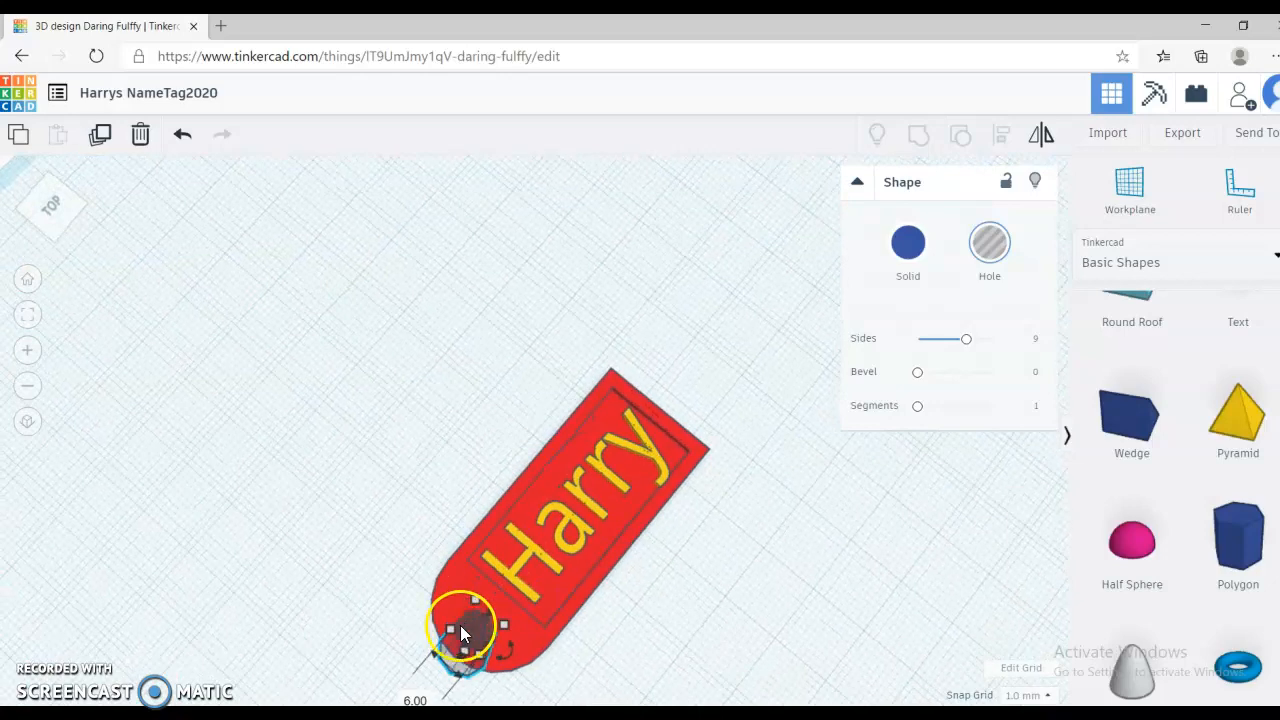
{"action": "right_click_drag", "start_coordinate": [594, 683], "coordinate": [451, 595]}
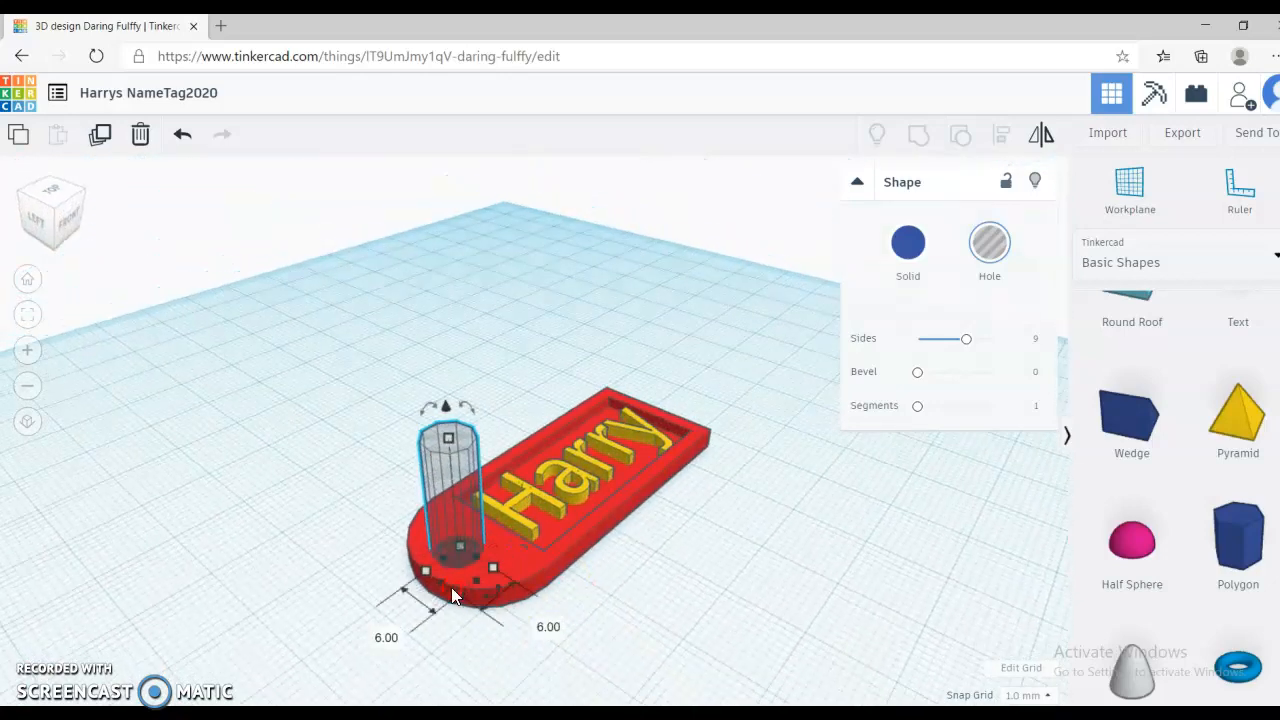
{"action": "right_click_drag", "start_coordinate": [654, 600], "coordinate": [460, 594]}
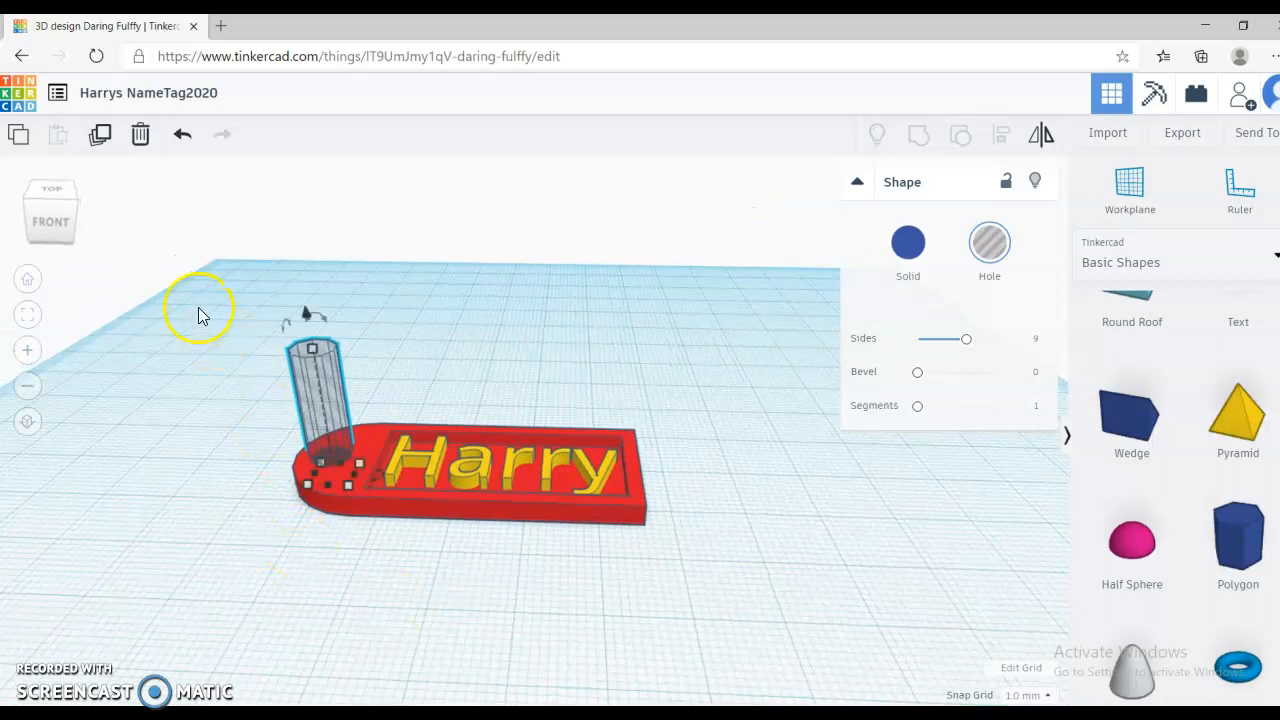
{"action": "right_click_drag", "start_coordinate": [197, 302], "coordinate": [194, 451]}
- Group the tag, name text and polygon hole into one shape to cut the keyring hole
{"action": "left_click_drag", "start_coordinate": [181, 368], "coordinate": [681, 634]}
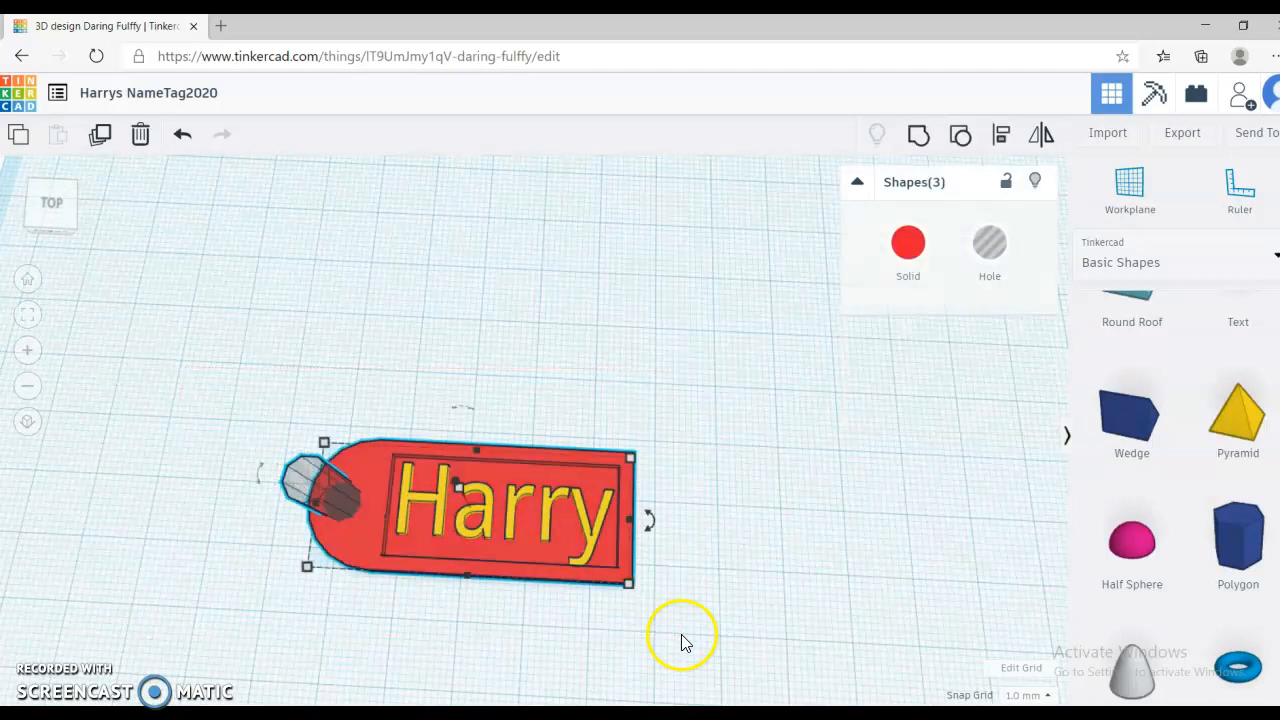
{"action": "left_click", "coordinate": [919, 140]}
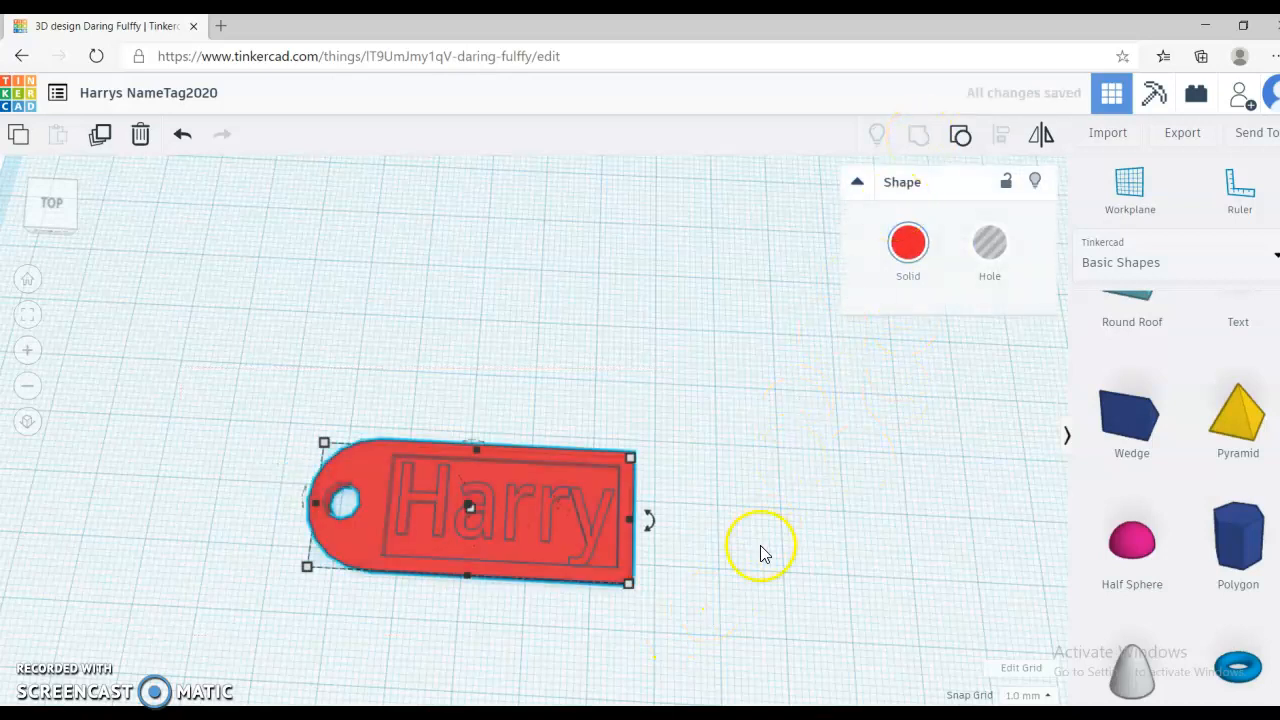
{"action": "right_click_drag", "start_coordinate": [805, 563], "coordinate": [805, 564]}
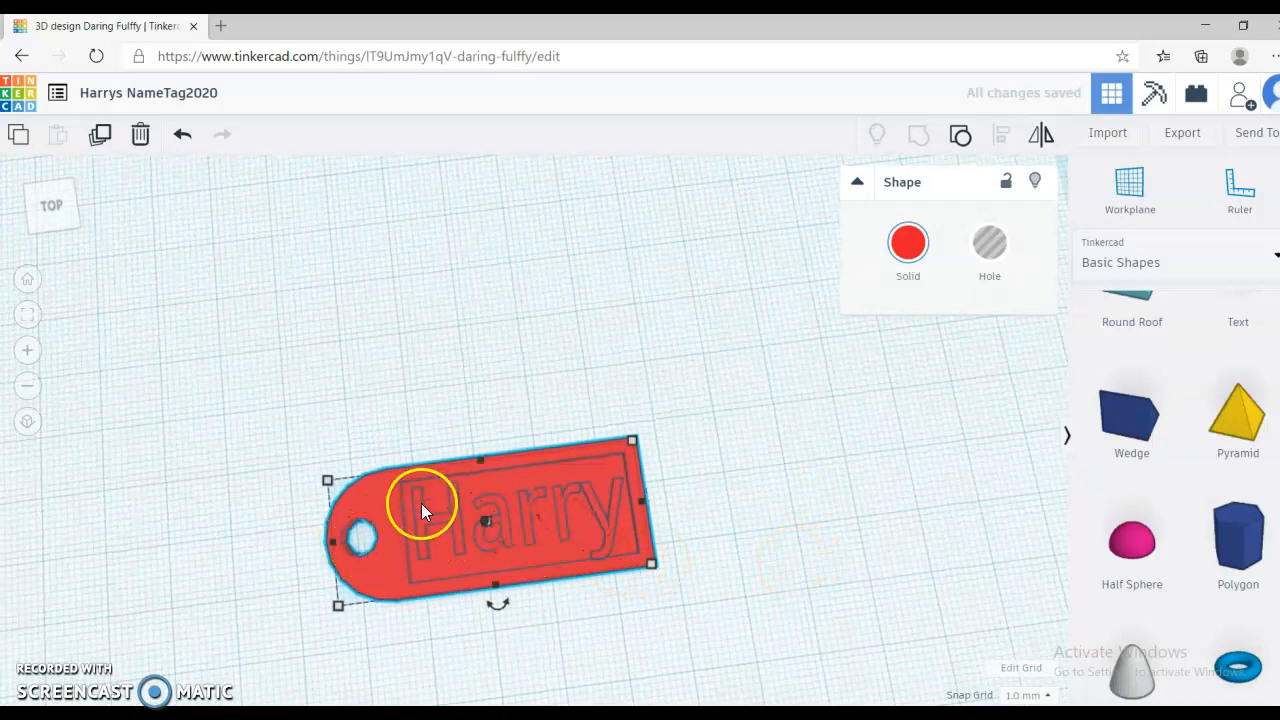
- Undo the last grouping of the tag, name text and polygon hole
{"action": "right_click_drag", "start_coordinate": [731, 594], "coordinate": [698, 464]}
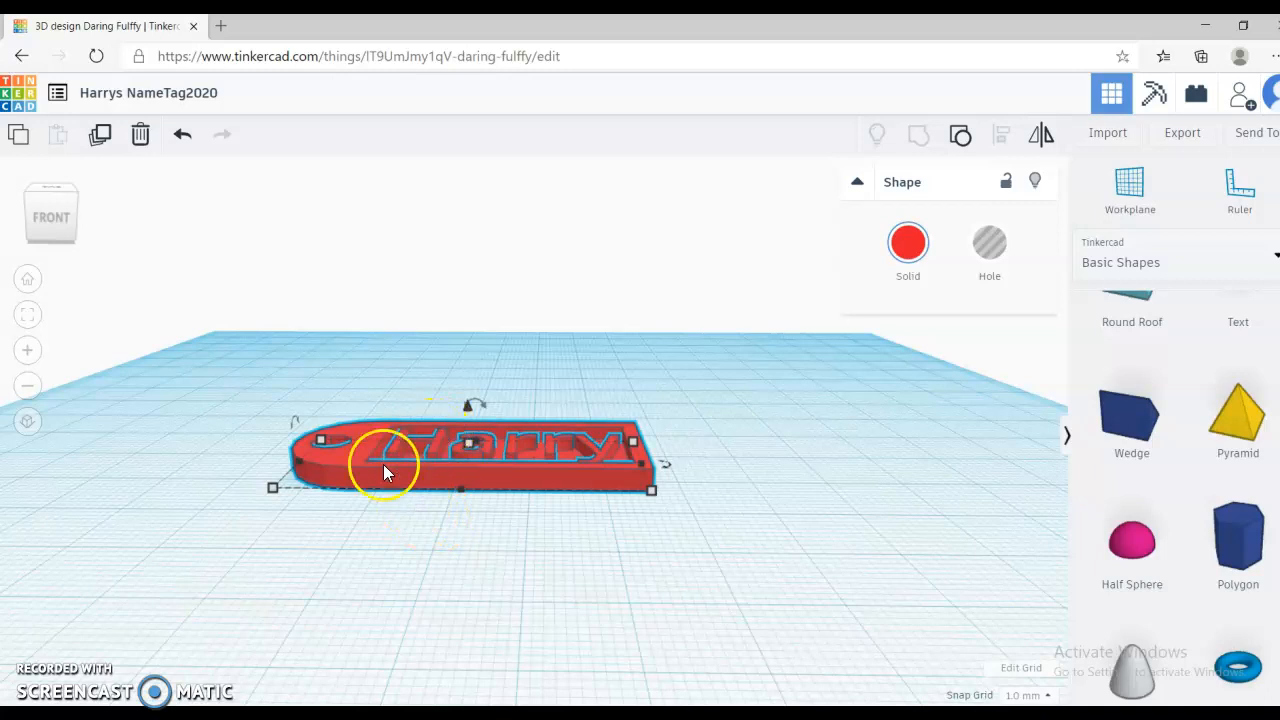
{"action": "right_click_drag", "start_coordinate": [443, 524], "coordinate": [475, 610]}
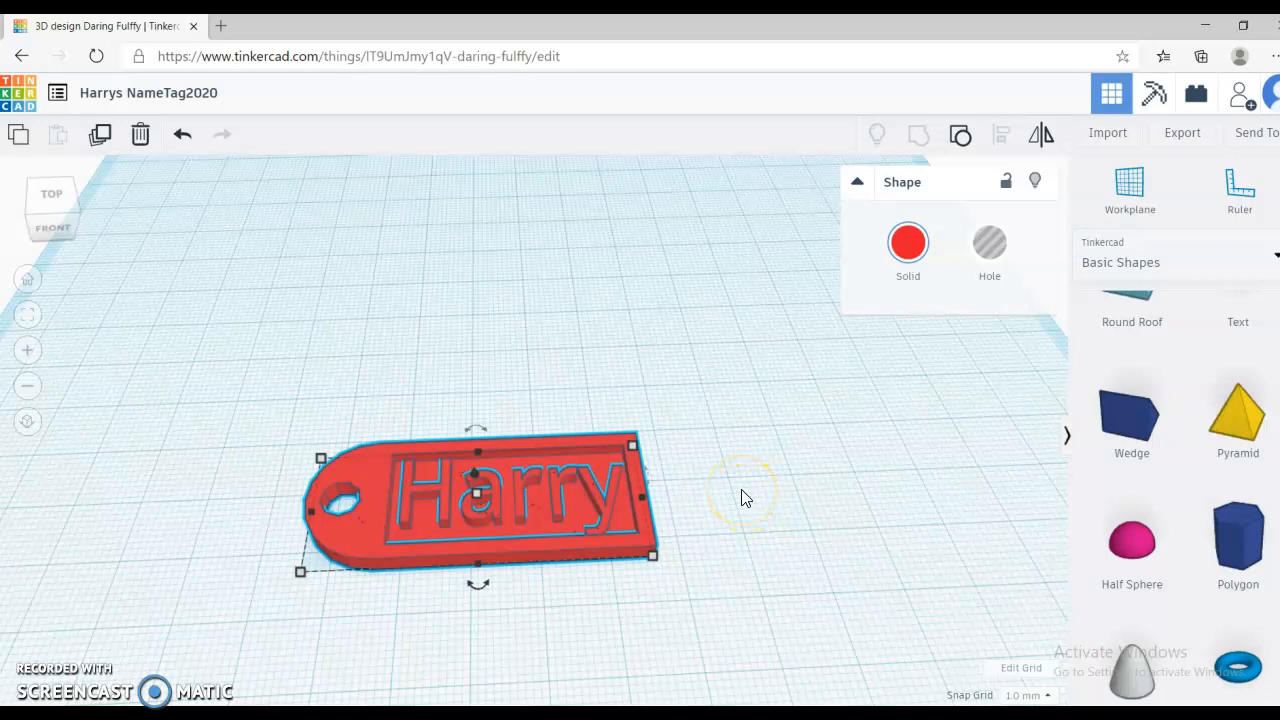
{"action": "key", "text": "ctrl+z"}
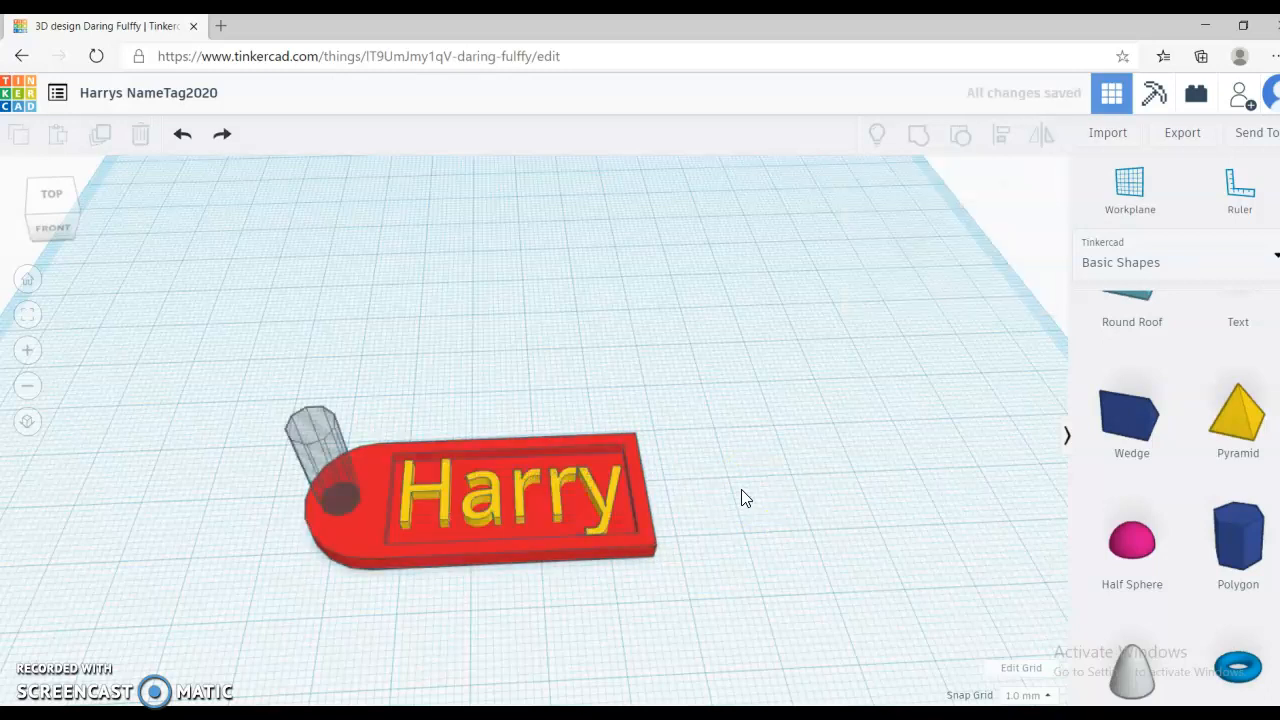
- Turn the name text into a hole and group it with the tag and polygon hole to engrave the name
{"action": "left_click", "coordinate": [495, 507]}
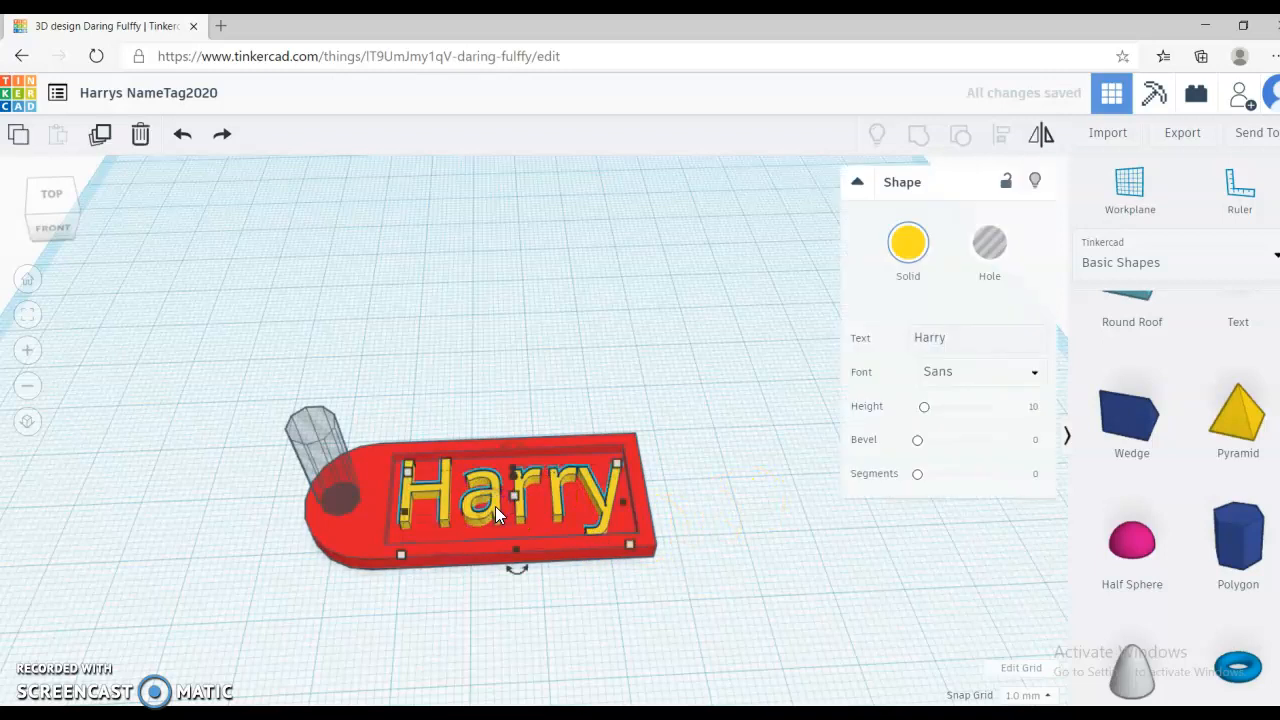
{"action": "left_click", "coordinate": [990, 244]}
{"action": "left_click_drag", "start_coordinate": [91, 323], "coordinate": [745, 638]}
{"action": "left_click", "coordinate": [936, 134]}
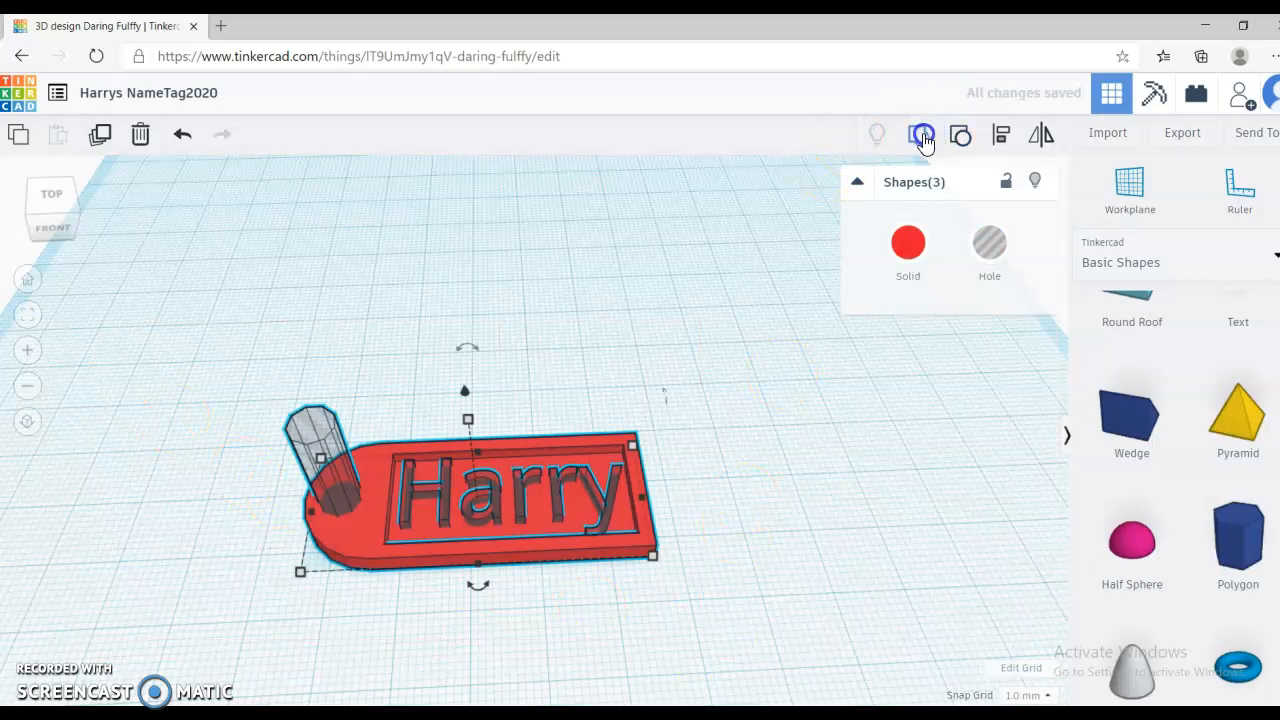
{"action": "right_click_drag", "start_coordinate": [851, 239], "coordinate": [823, 420]}
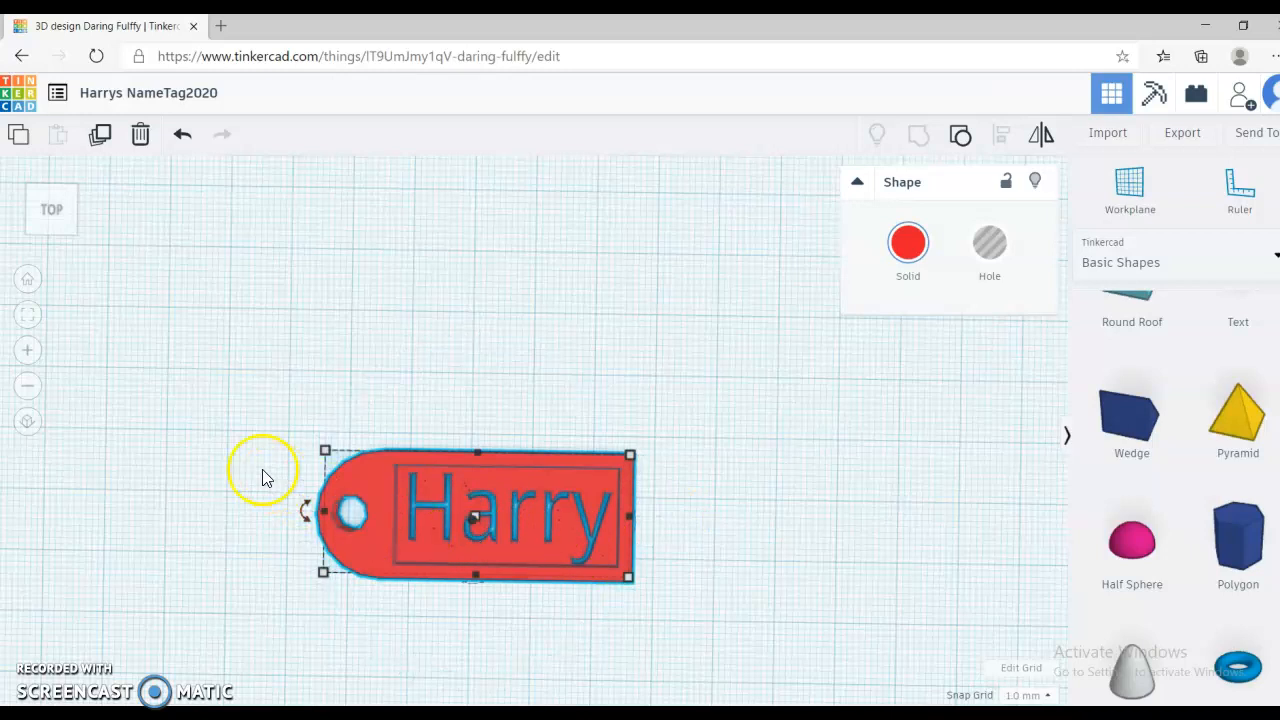
- Undo the engraved grouping and the text's hole setting, and regroup the tag, solid name text and polygon hole
{"action": "key", "text": "ctrl+z"}
{"action": "key", "text": "ctrl+z"}
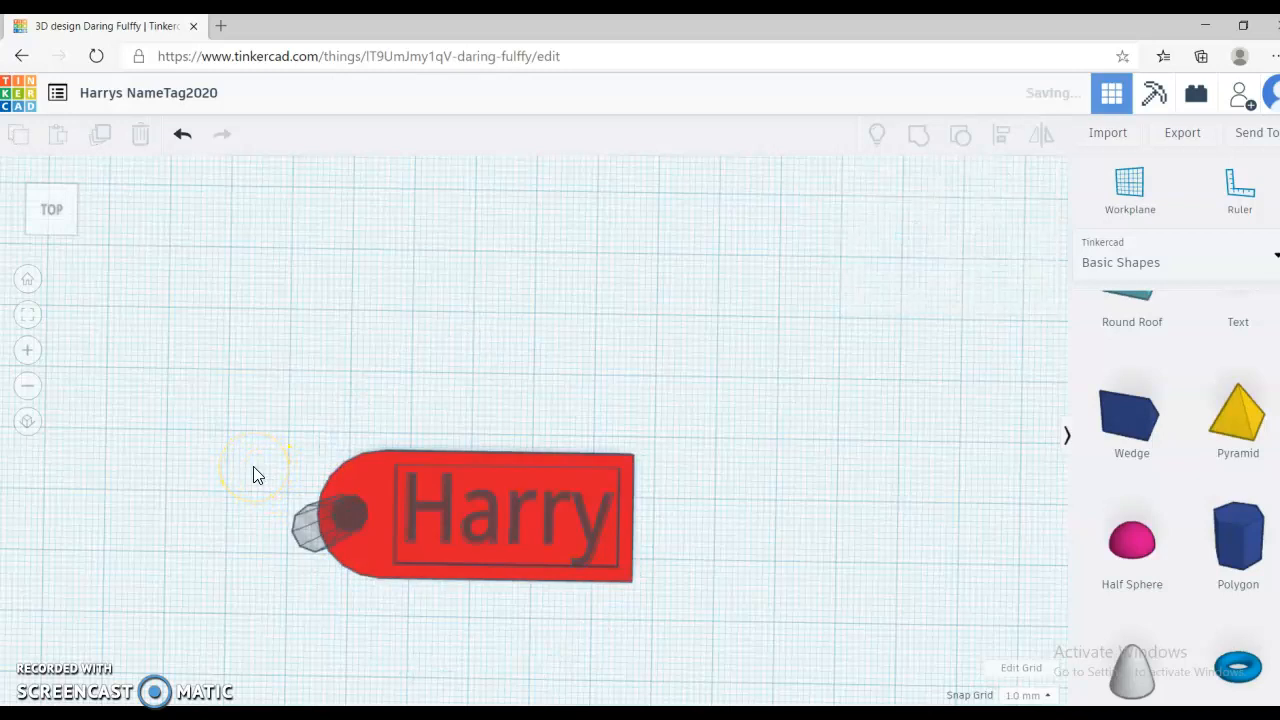
{"action": "left_click_drag", "start_coordinate": [229, 390], "coordinate": [712, 634]}
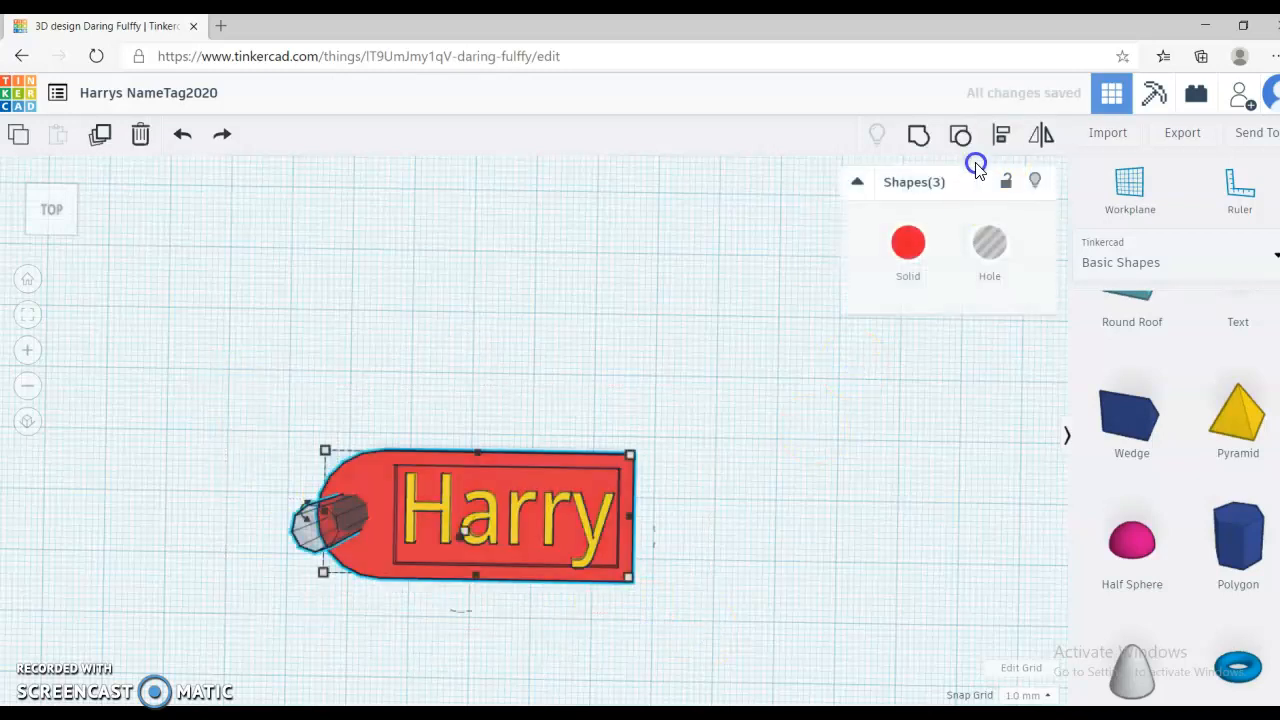
{"action": "left_click", "coordinate": [920, 140]}
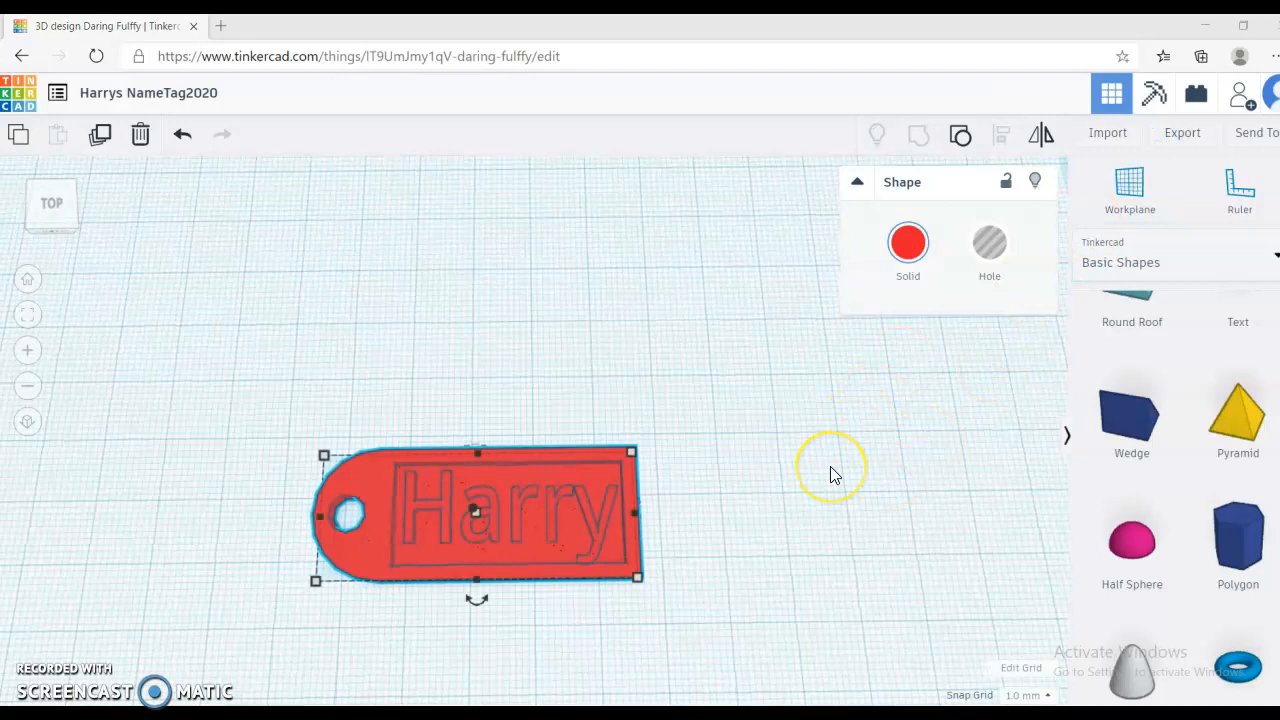
- Export the selected name tag shape as an STL file for 3D printing
{"action": "scroll", "coordinate": [830, 470], "scroll_direction": "down", "scroll_amount": 3}
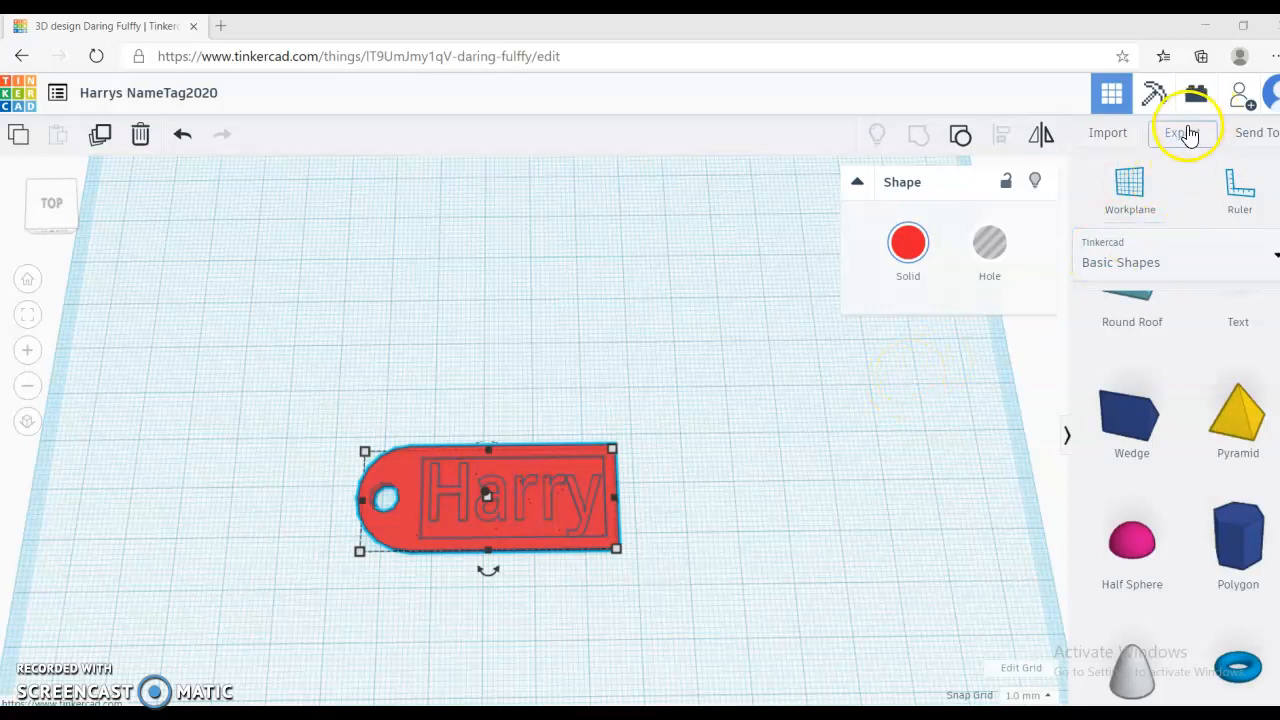
{"action": "left_click", "coordinate": [1190, 137]}
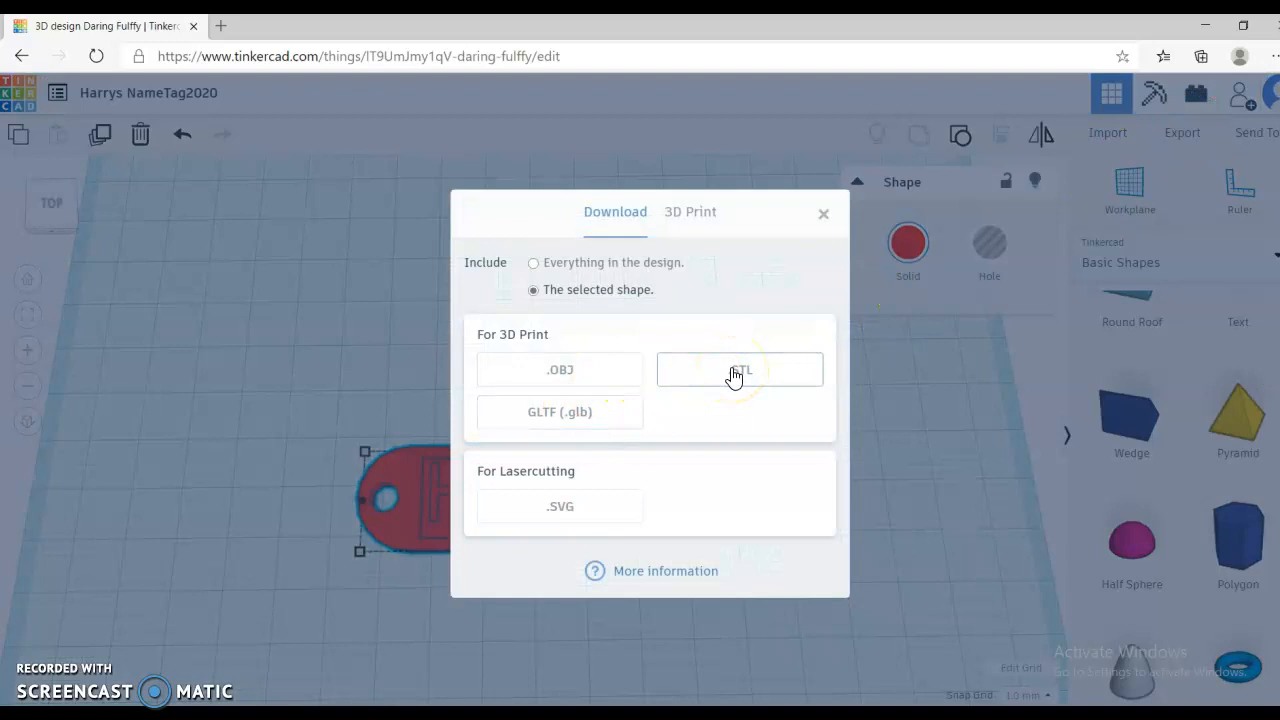
{"action": "left_click", "coordinate": [722, 373]}
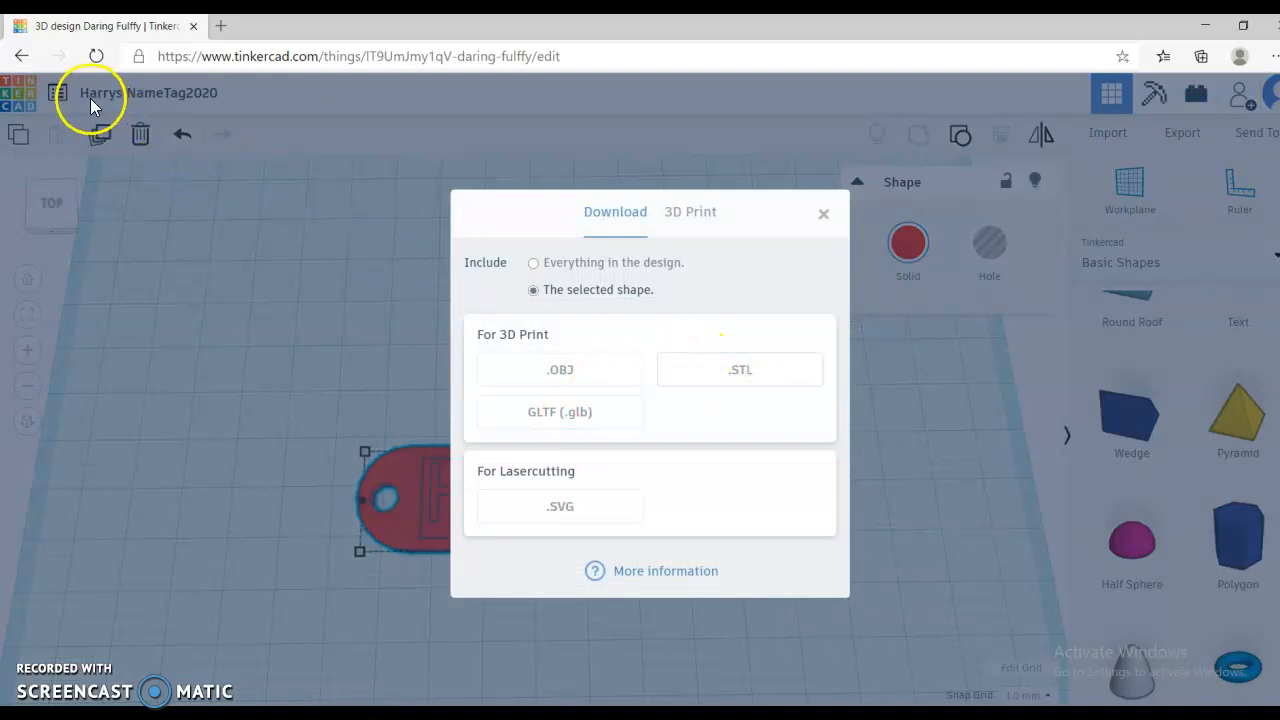
{"action": "left_click", "coordinate": [760, 372]}
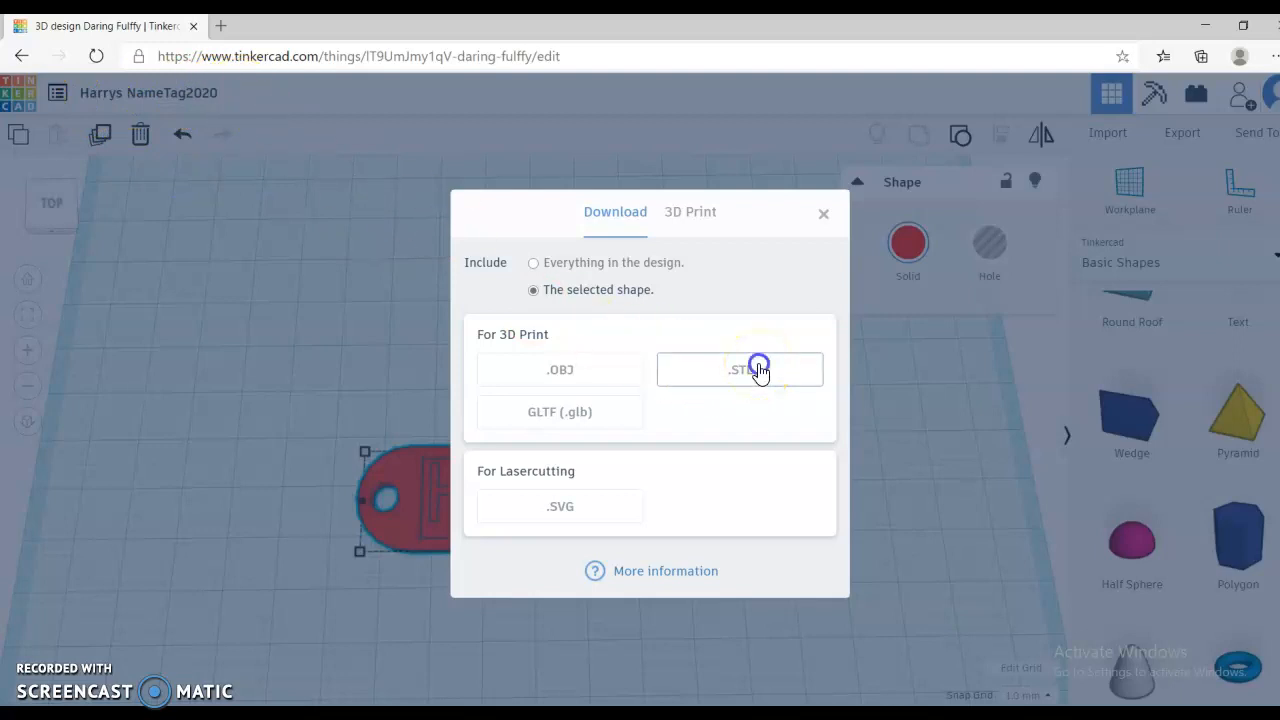
- Show the exported STL file in the Downloads folder and return to the Tinkercad design
{"action": "left_click", "coordinate": [172, 694]}
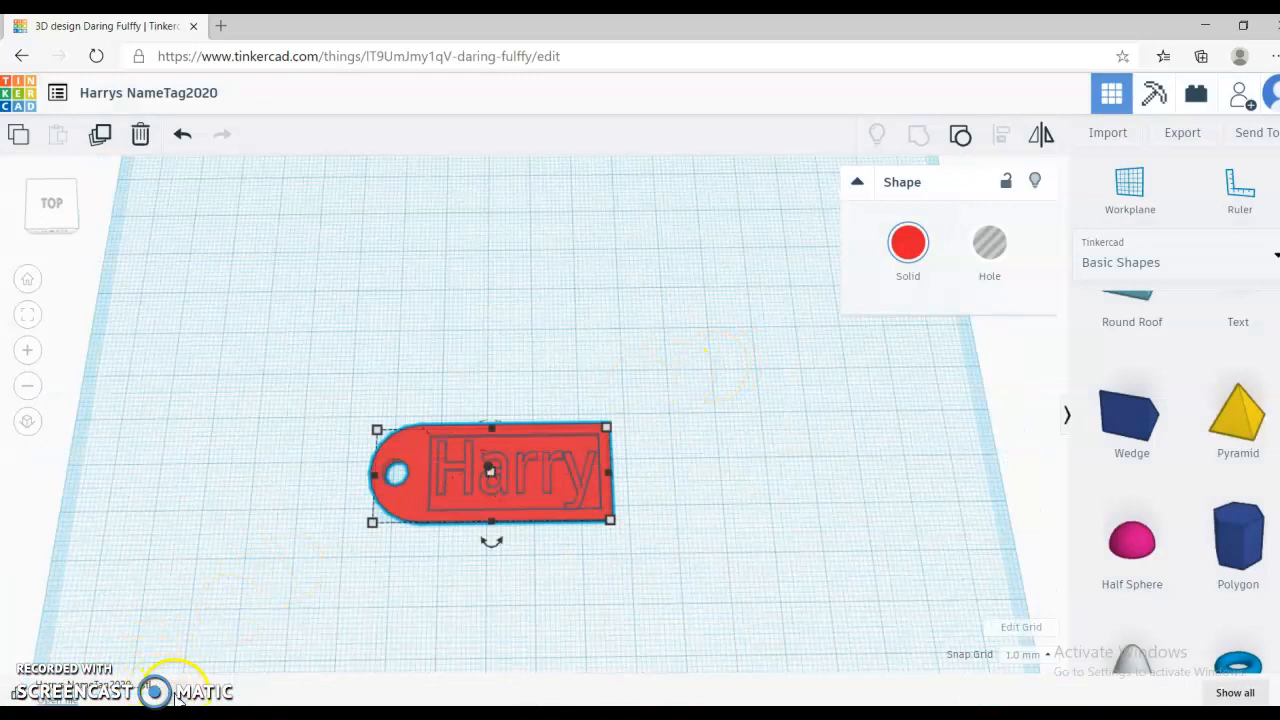
{"action": "left_click", "coordinate": [176, 700]}
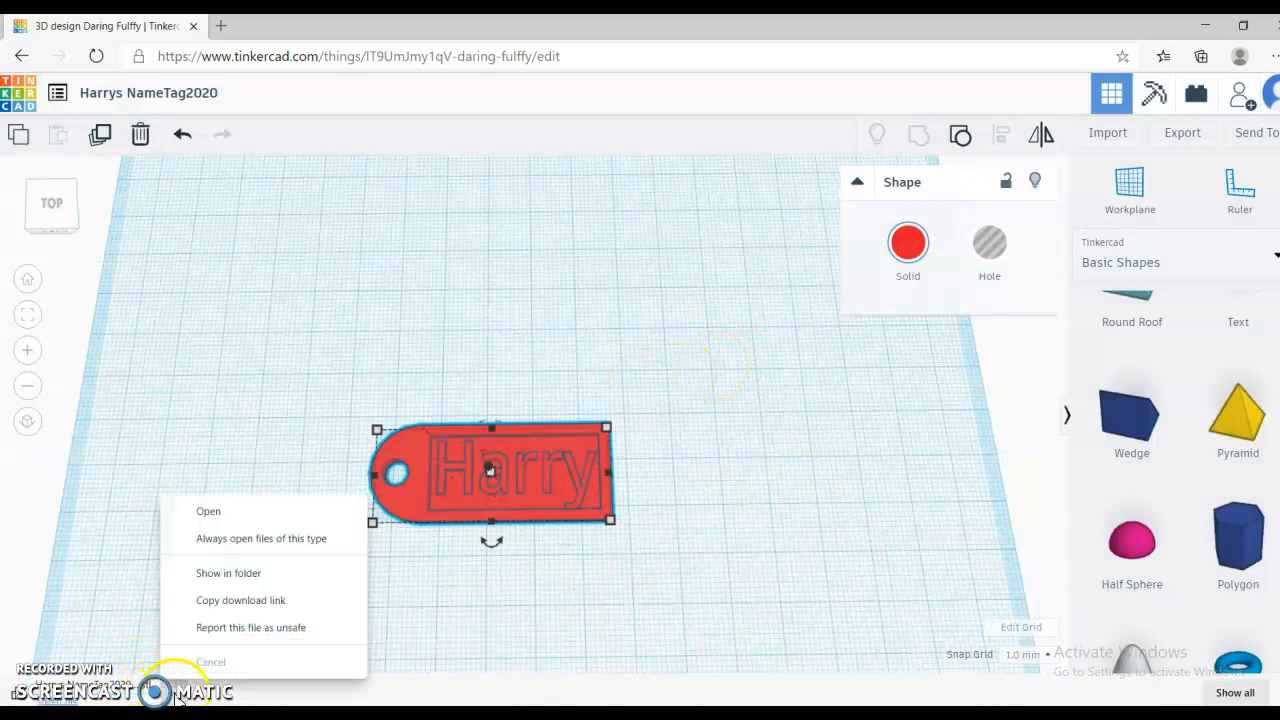
{"action": "left_click", "coordinate": [240, 584]}
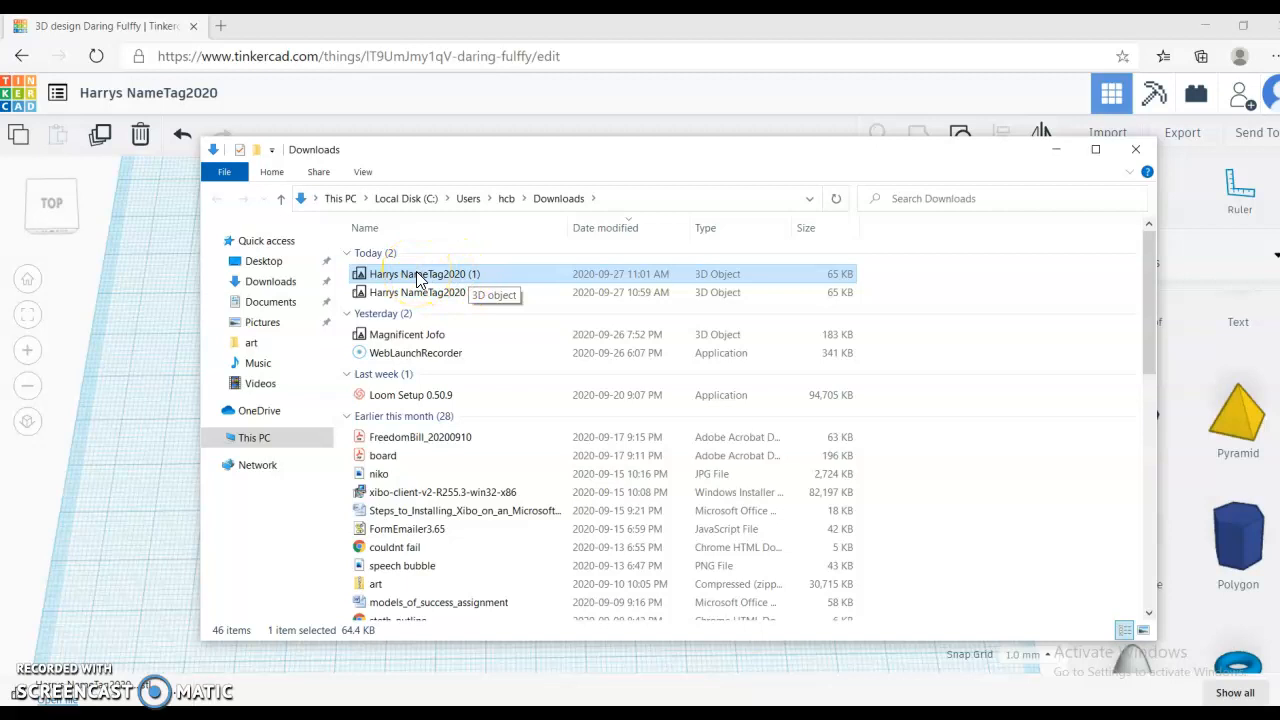
{"action": "key", "text": "alt+Tab"}
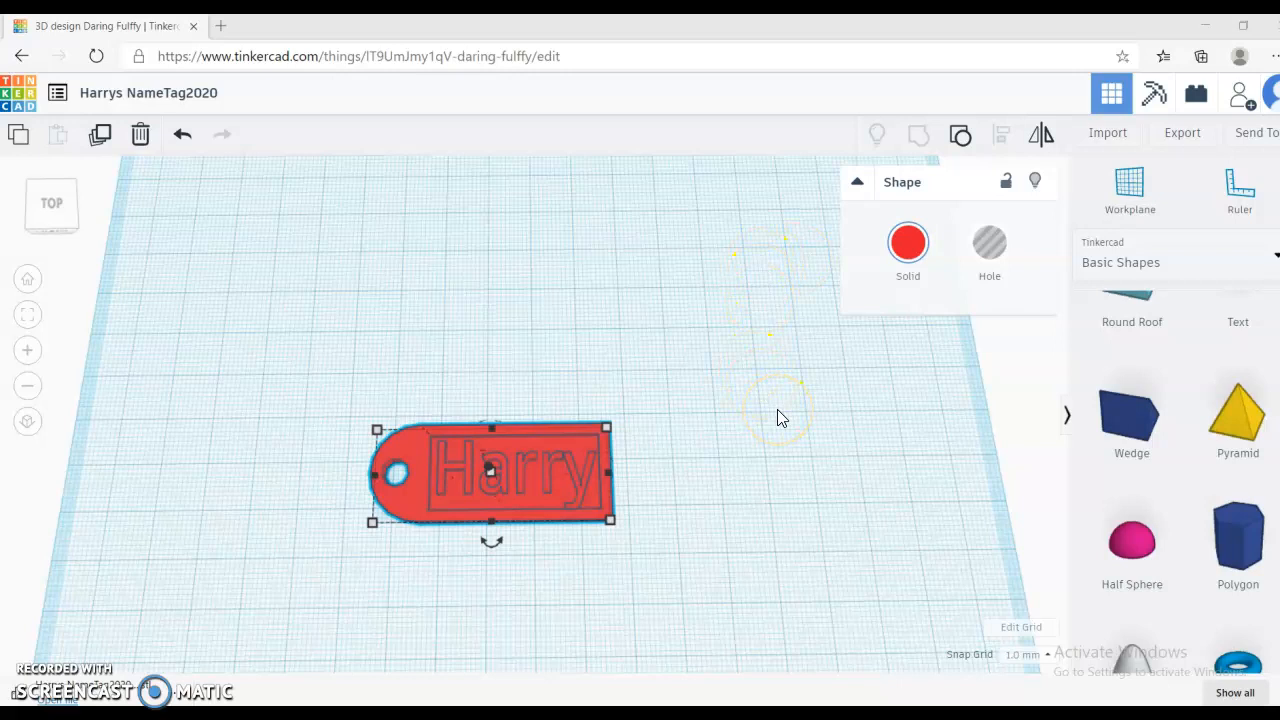
{"action": "mouse_move", "coordinate": [846, 463]}
{"action": "right_mouse_down"}
{"action": "mouse_move", "coordinate": [814, 417]}
{"action": "mouse_move", "coordinate": [786, 329]}
{"action": "mouse_move", "coordinate": [817, 363]}
{"action": "mouse_move", "coordinate": [823, 451]}
{"action": "mouse_move", "coordinate": [846, 463]}
{"action": "right_mouse_up"}
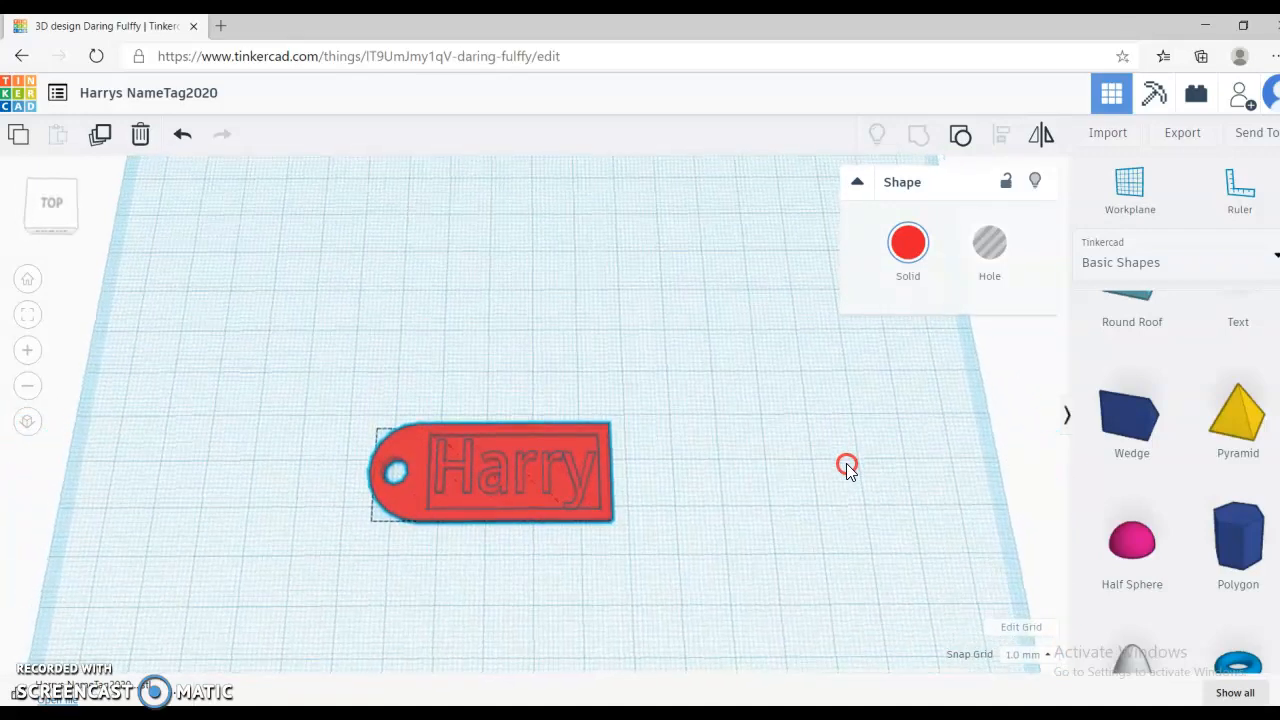